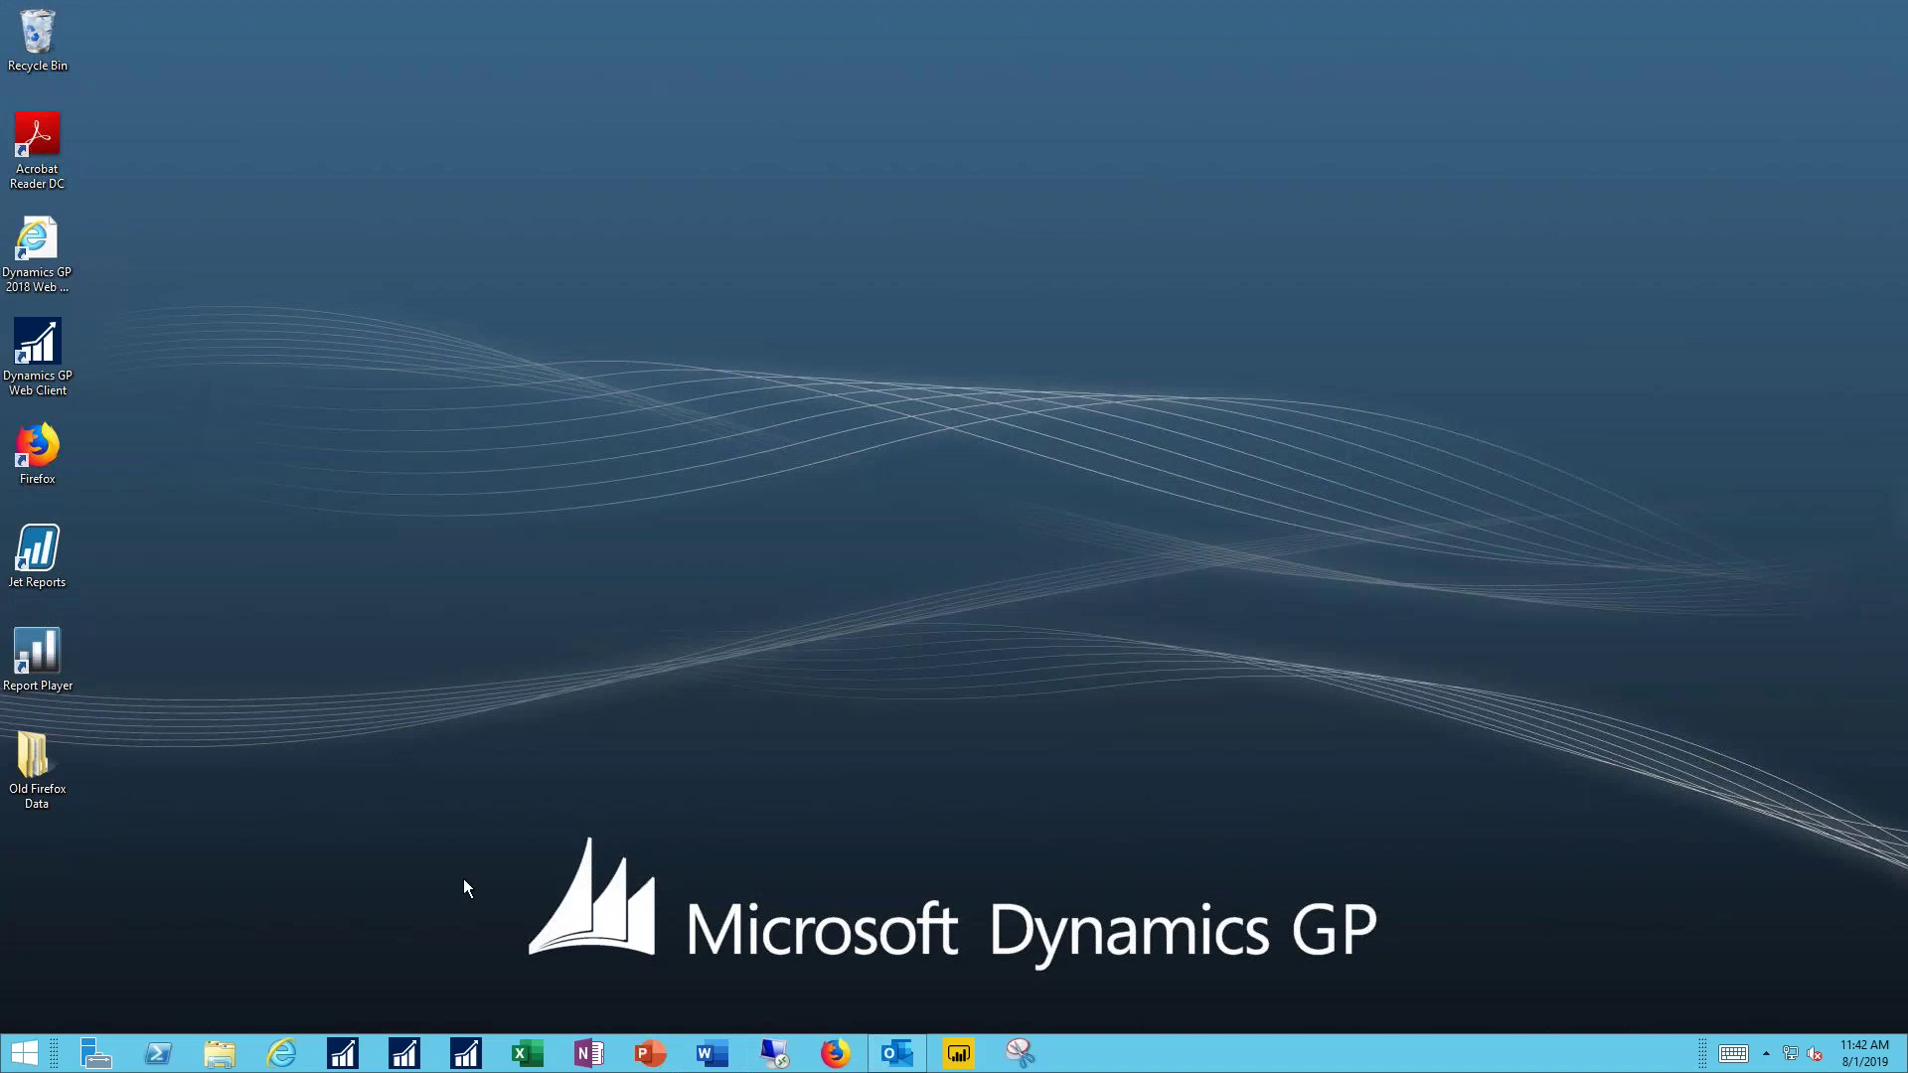
Step: Glance at the Outlook inbox, then launch Dynamics GP and enter the sa password
left_click(902, 1058)
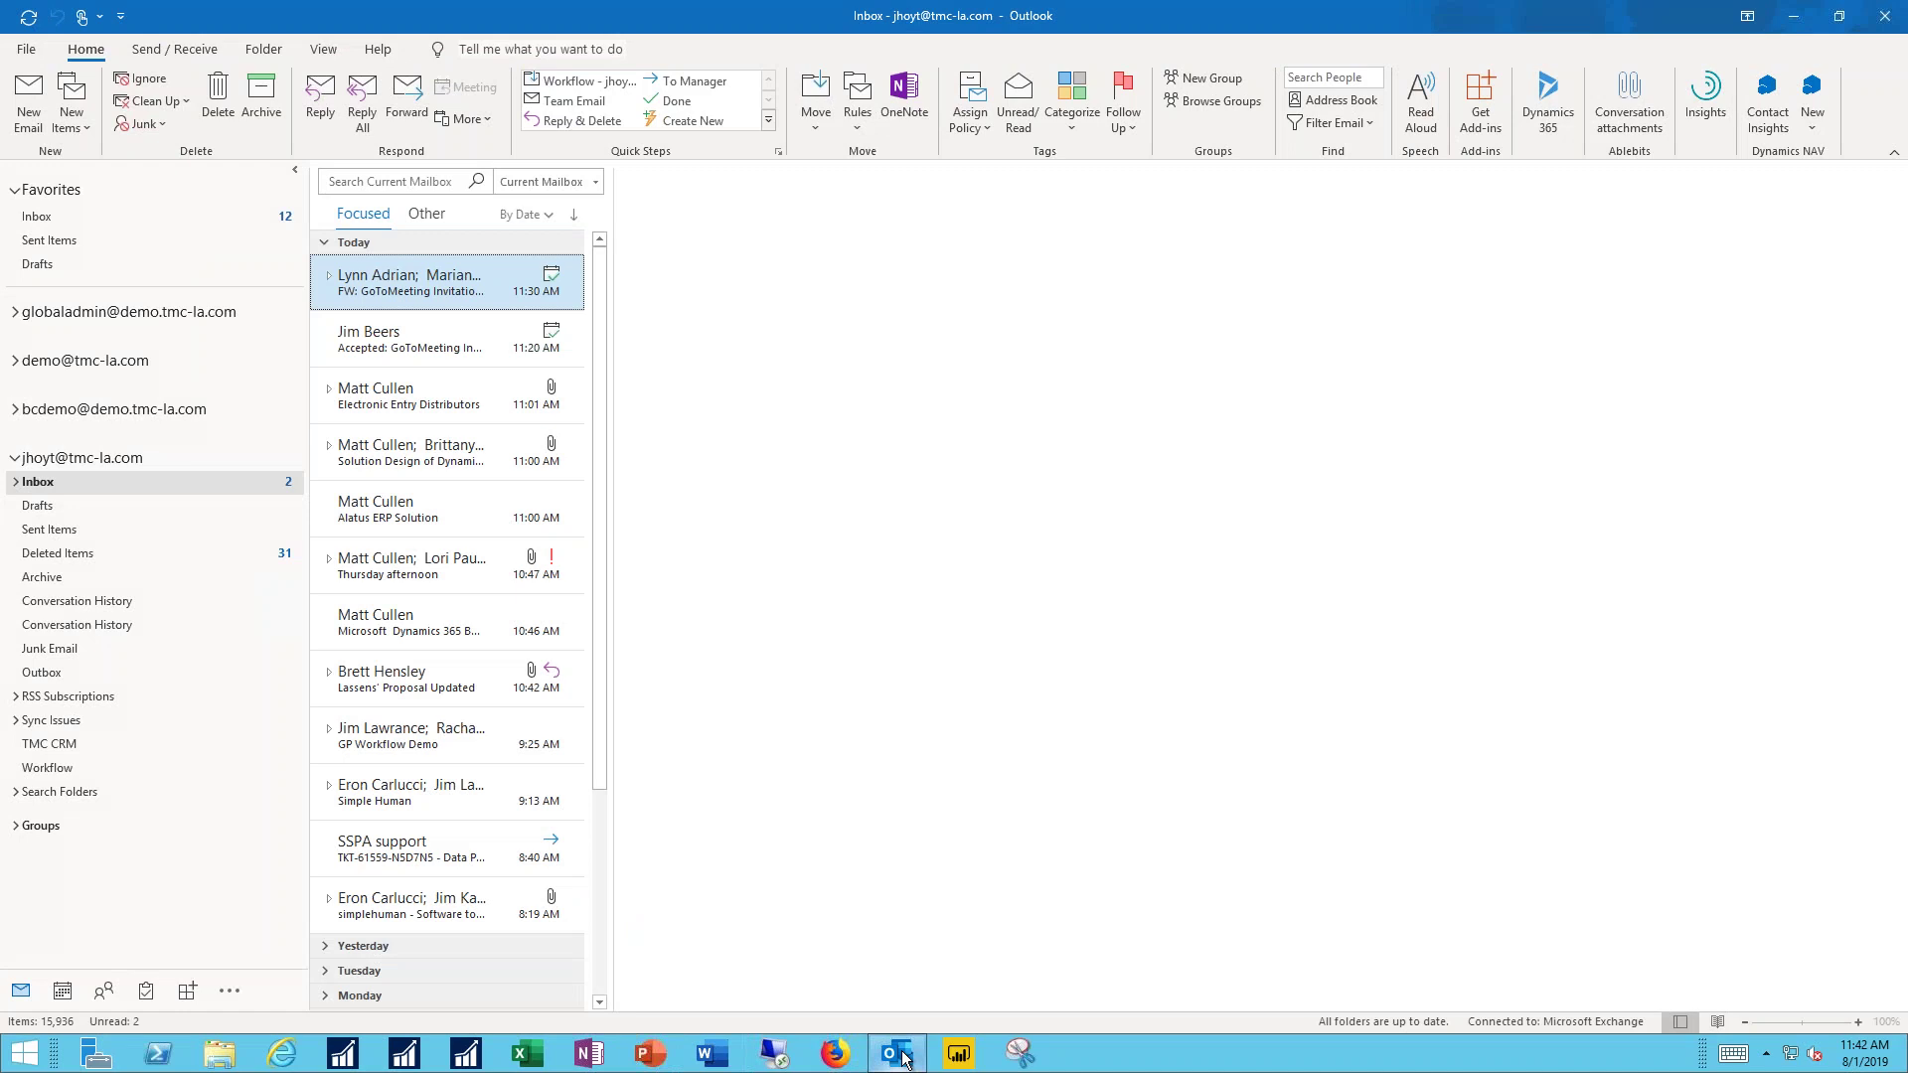
left_click(1798, 22)
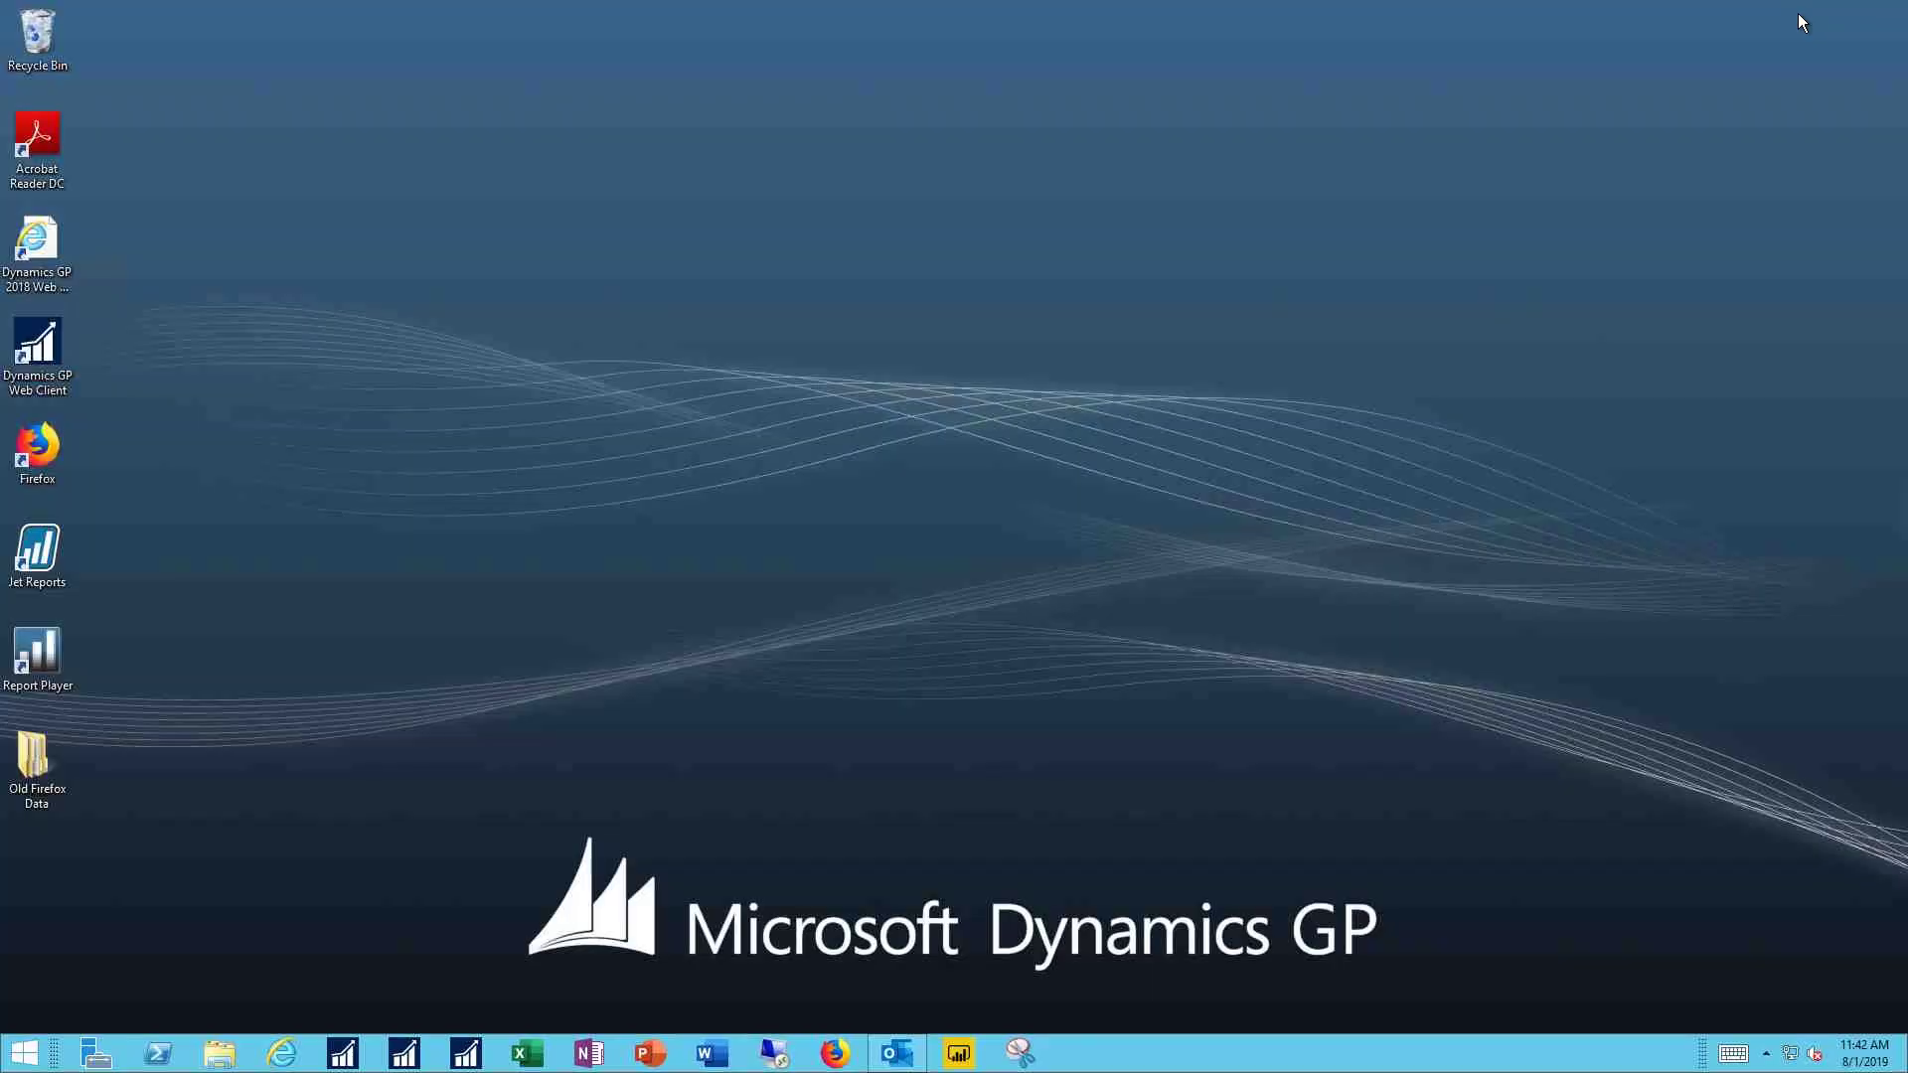
left_click(340, 1054)
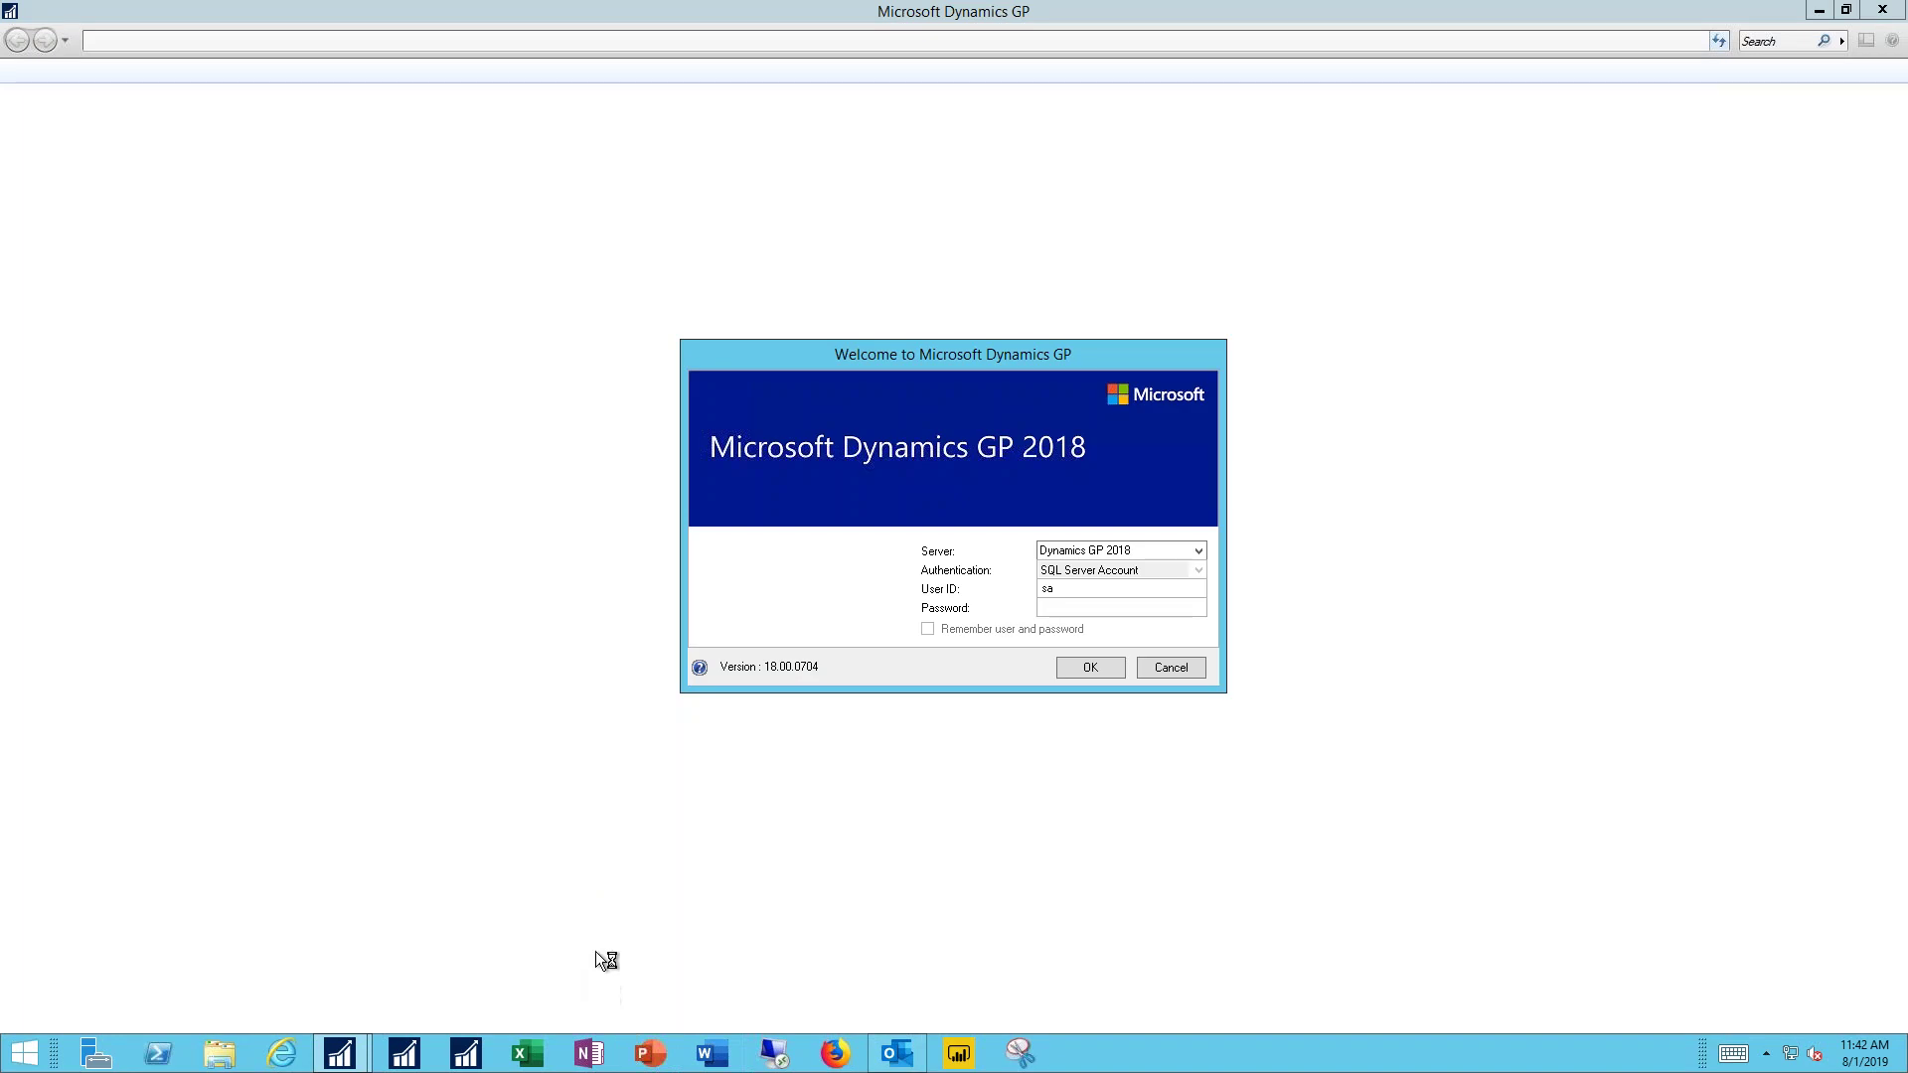
left_click(1114, 607)
type("psword")
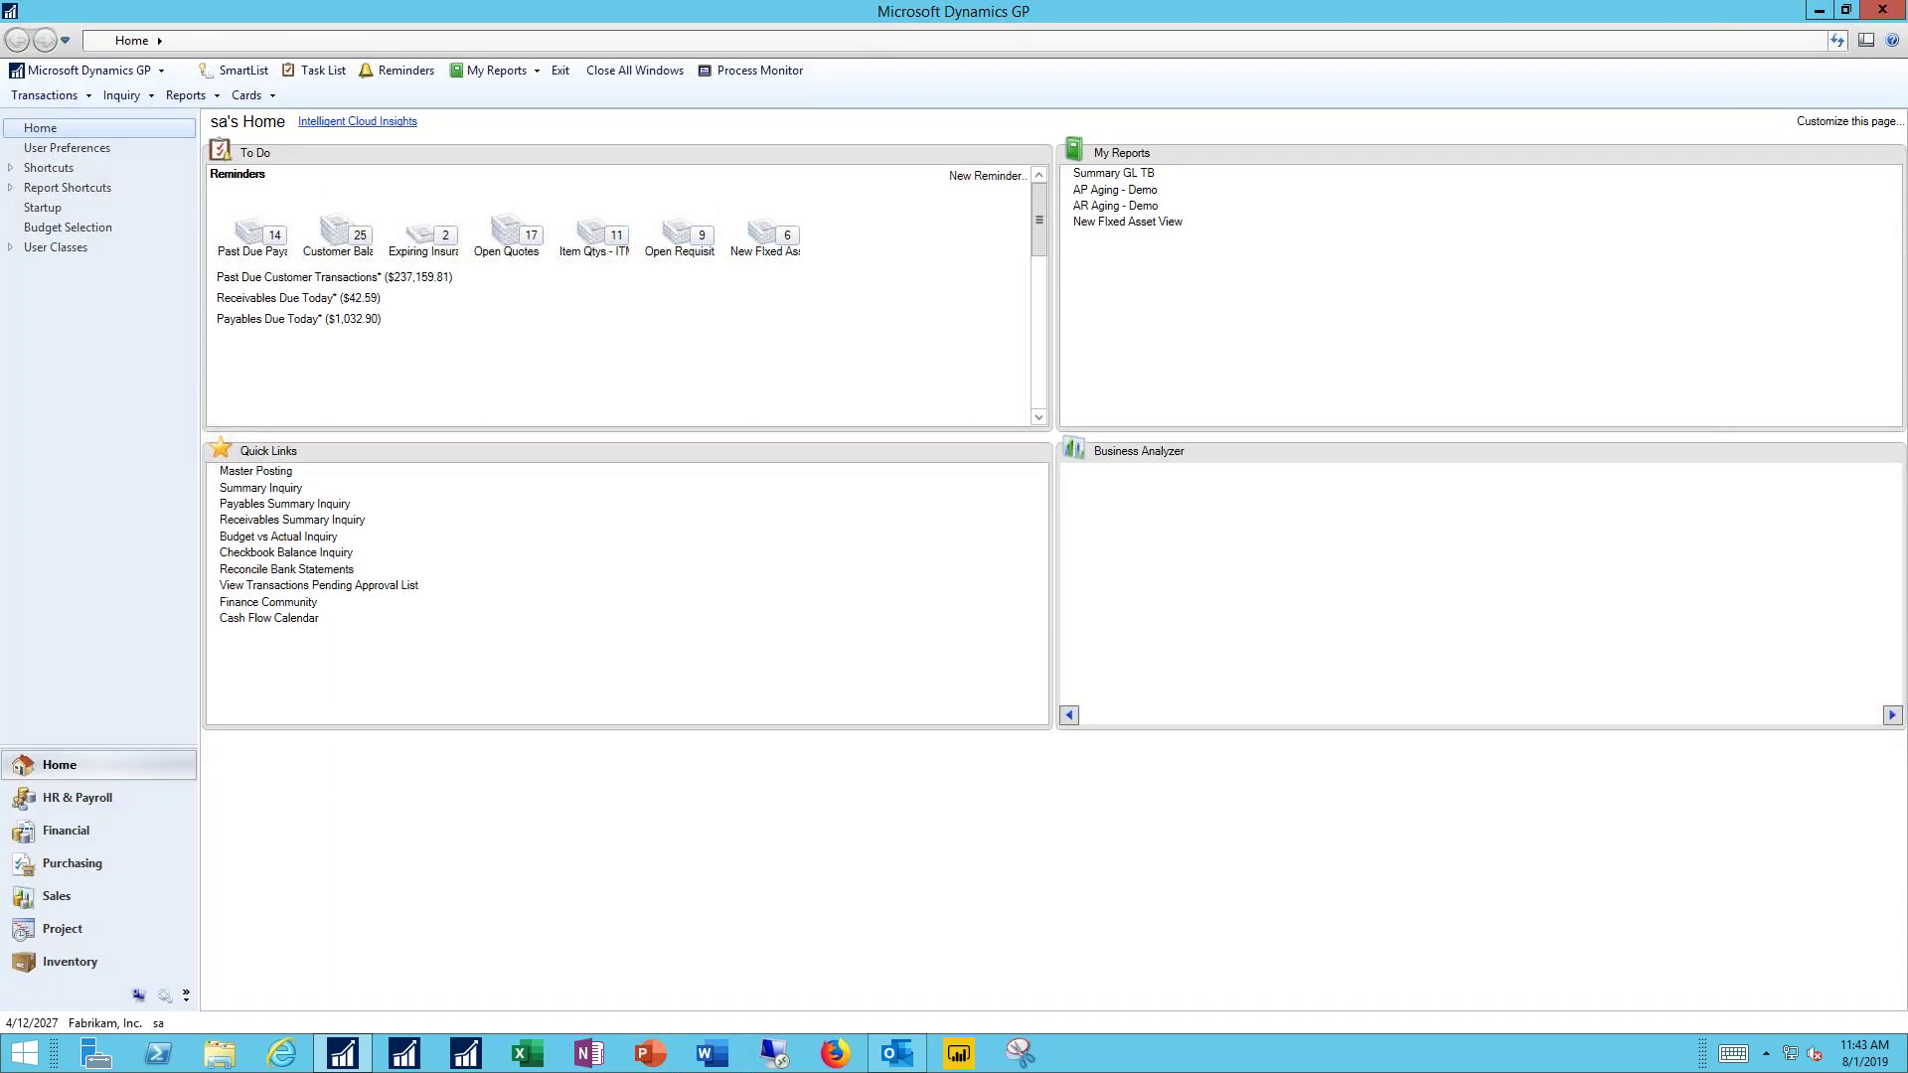
Step: Open Workflow Maintenance via Administration, collapsing System and expanding Company > Workflow
left_click(138, 995)
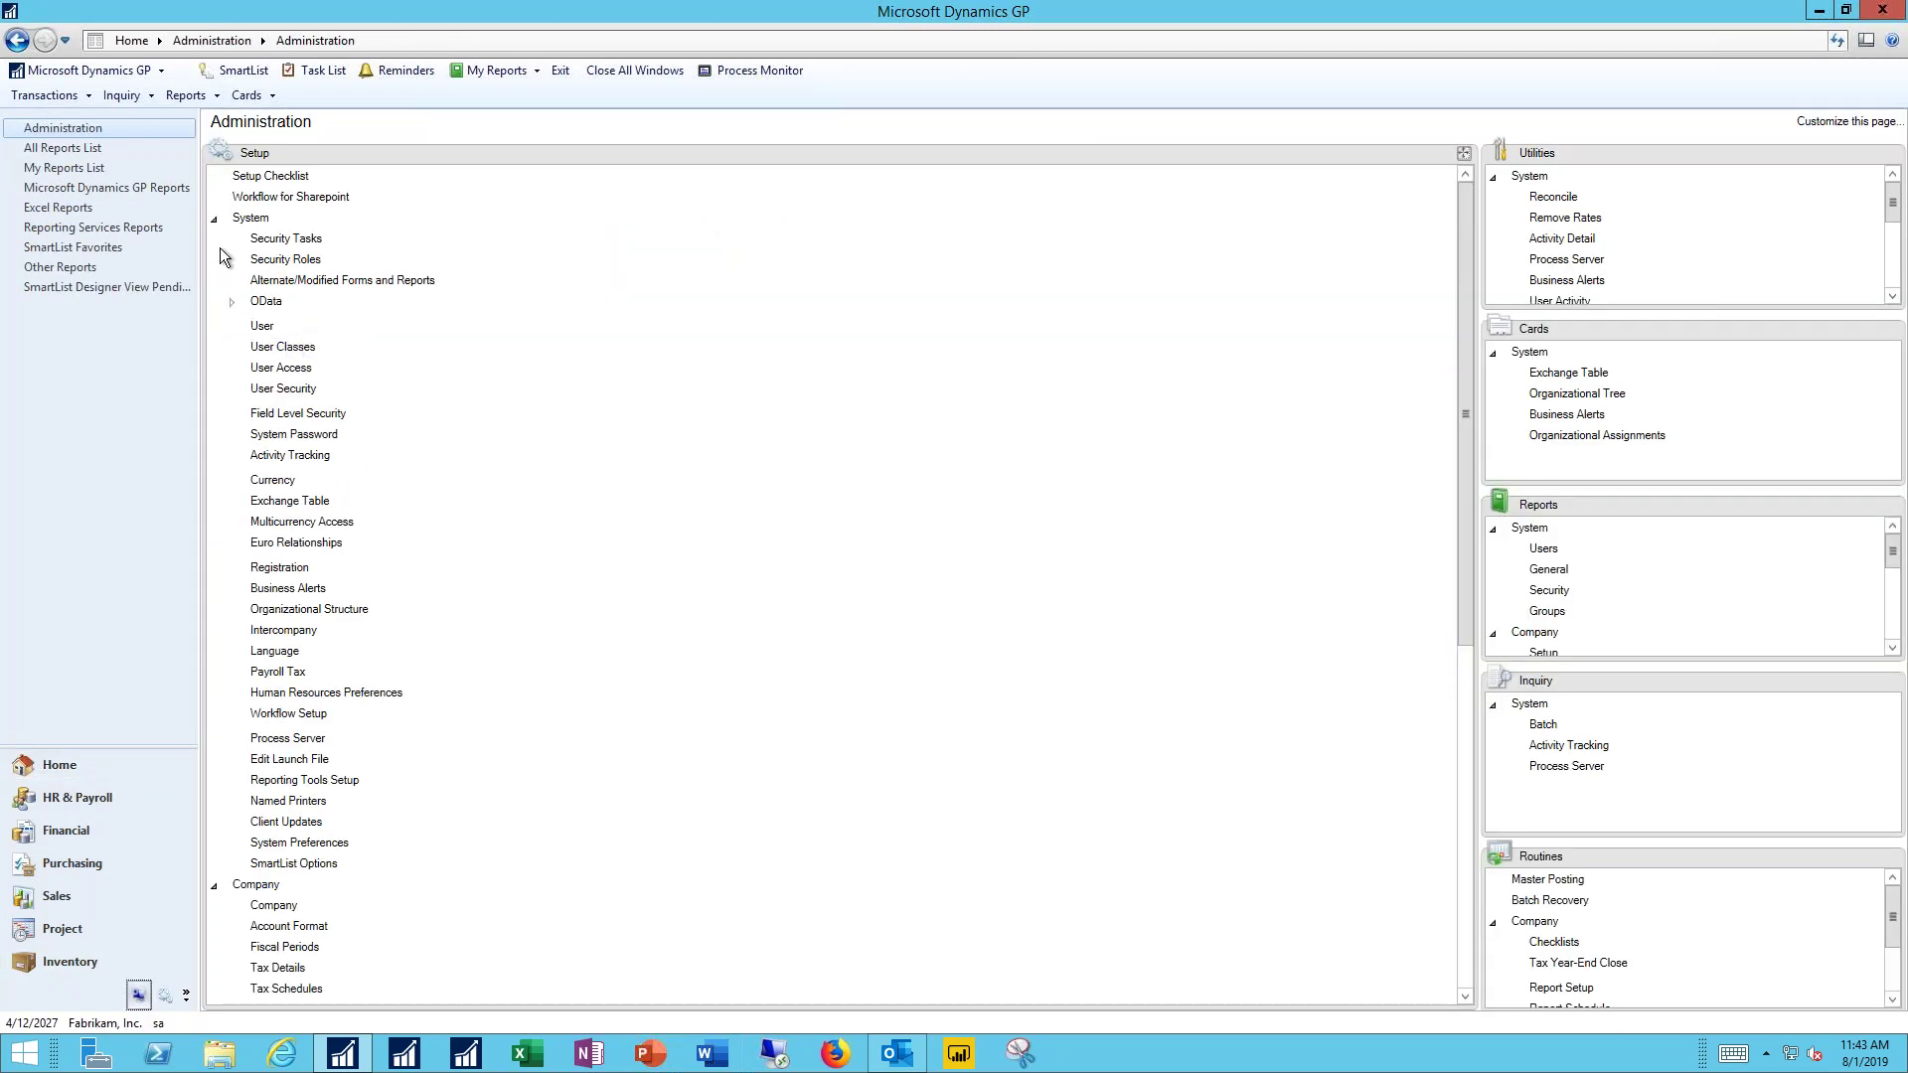
left_click(214, 218)
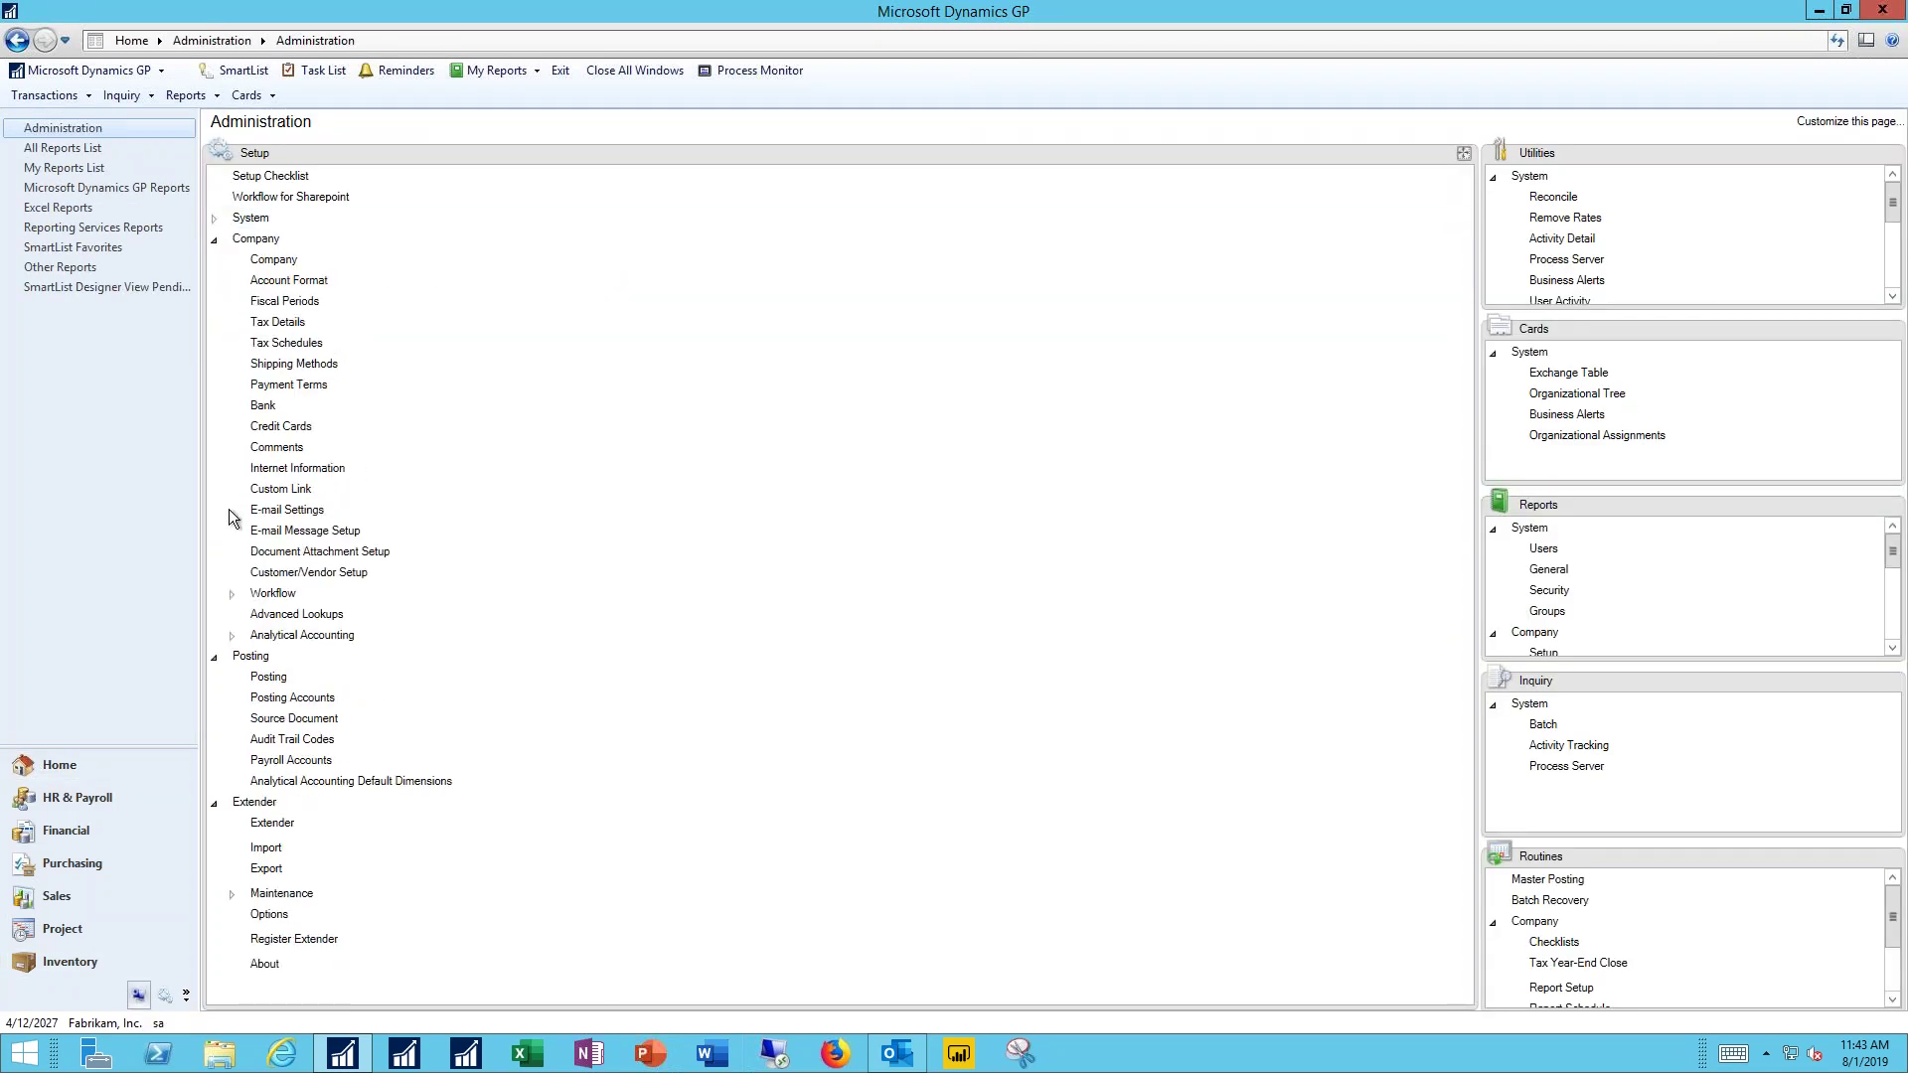
left_click(234, 596)
left_click(328, 613)
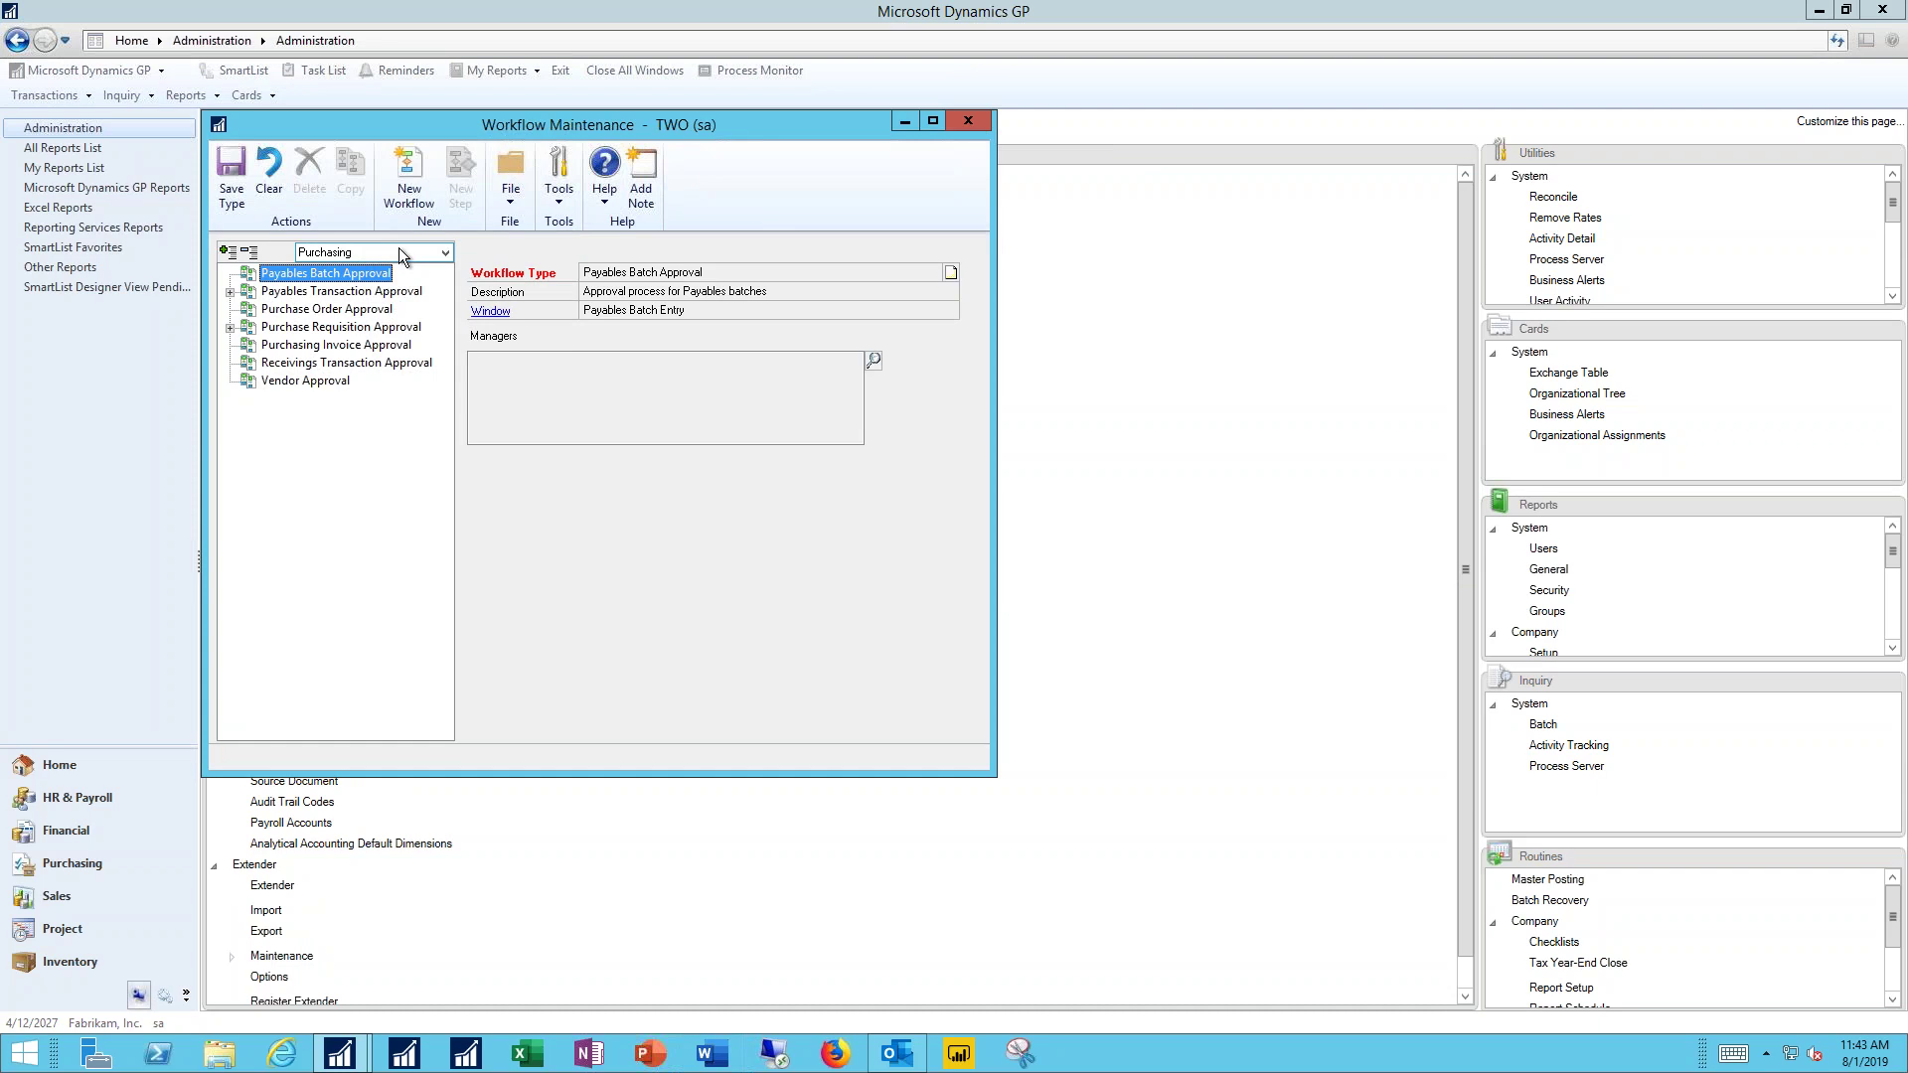
Step: Show the AP Approval 2 payables workflow and open its AP 2 Submit step
left_click(229, 292)
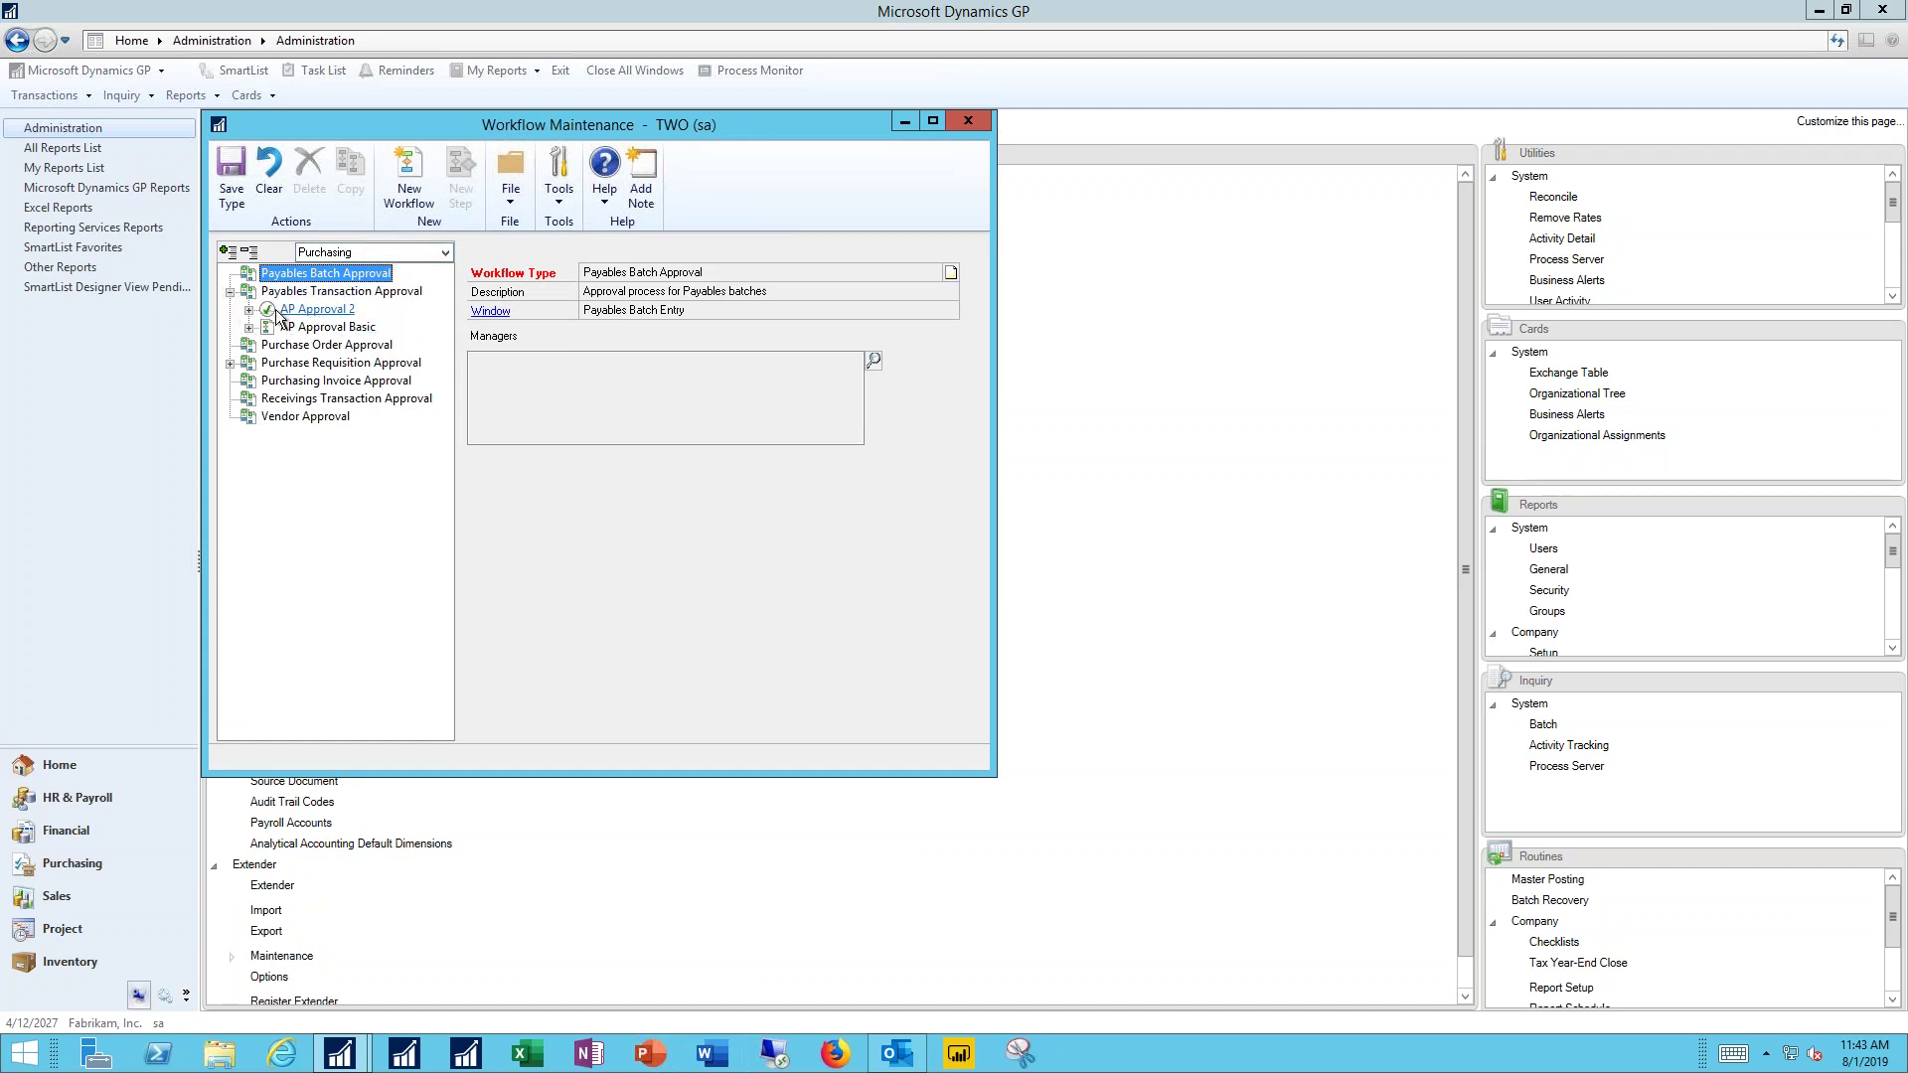
left_click(313, 310)
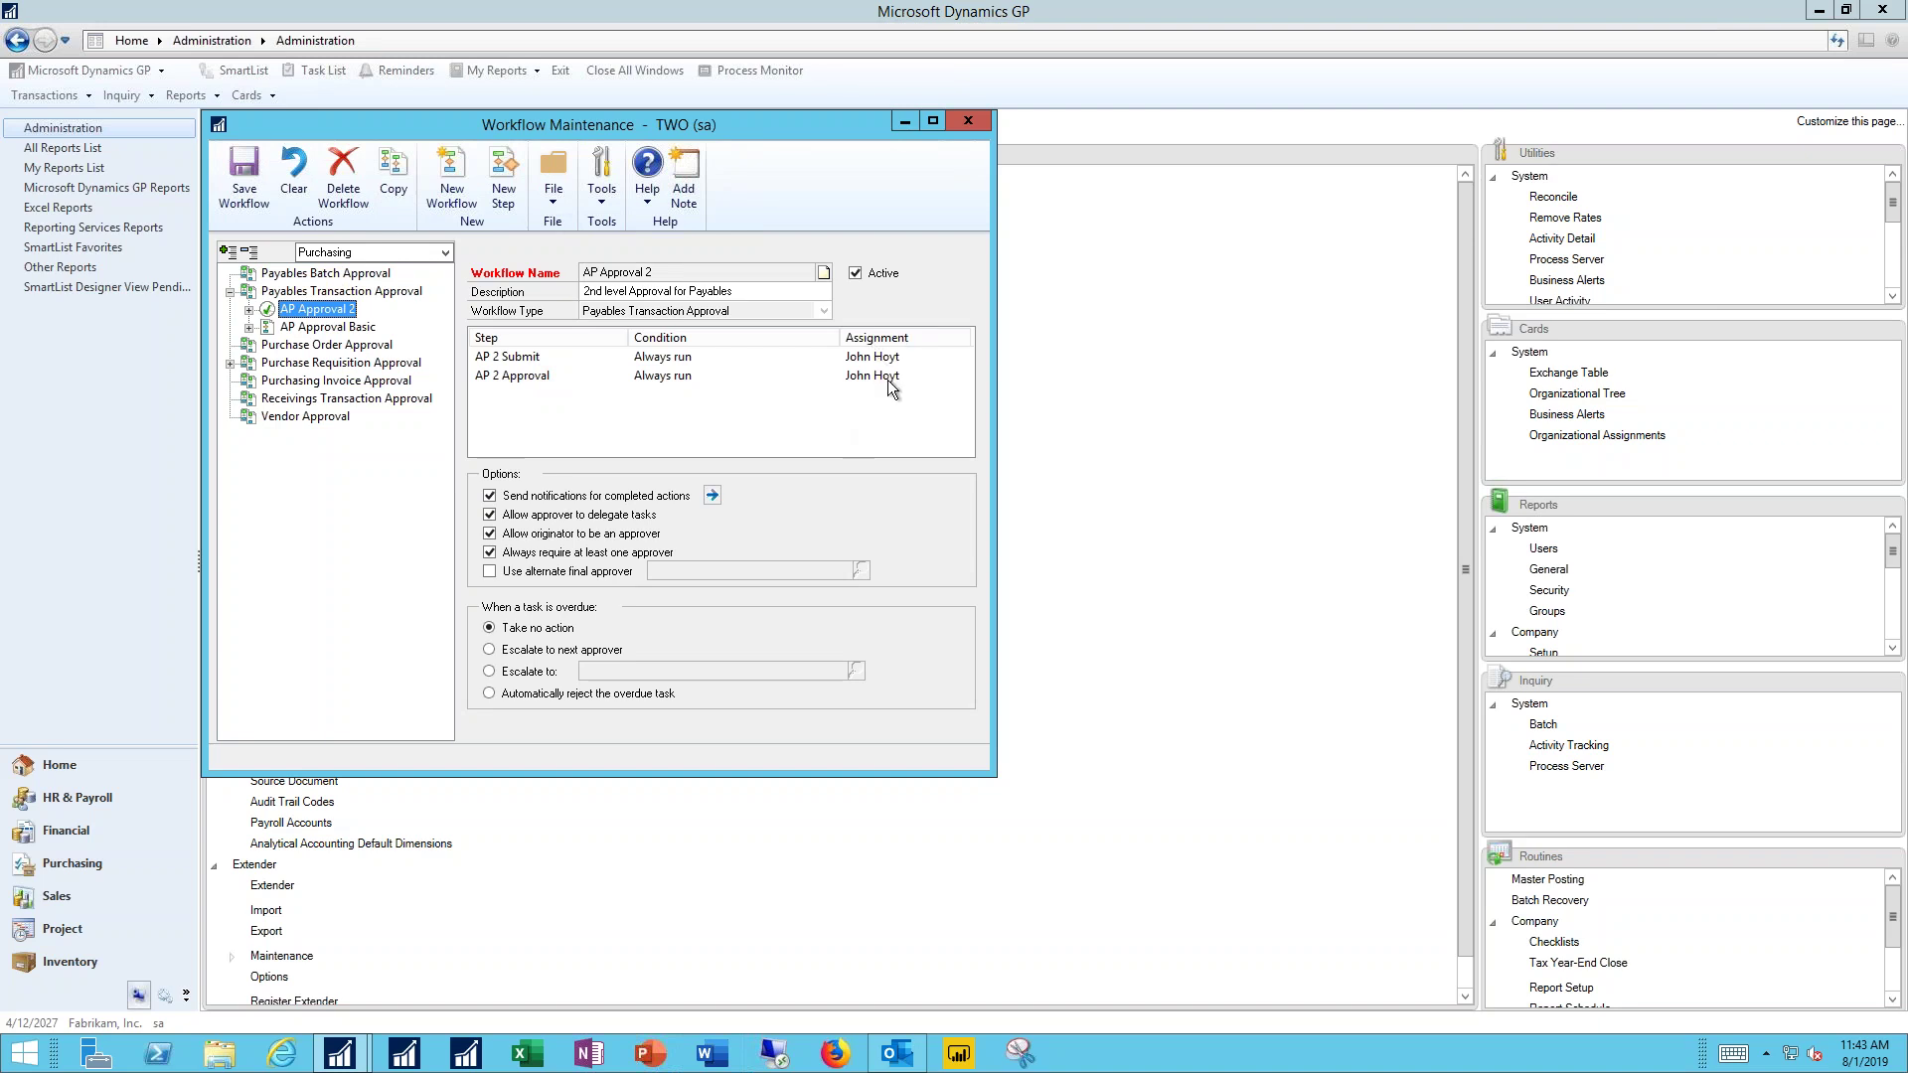
left_click(249, 309)
left_click(327, 326)
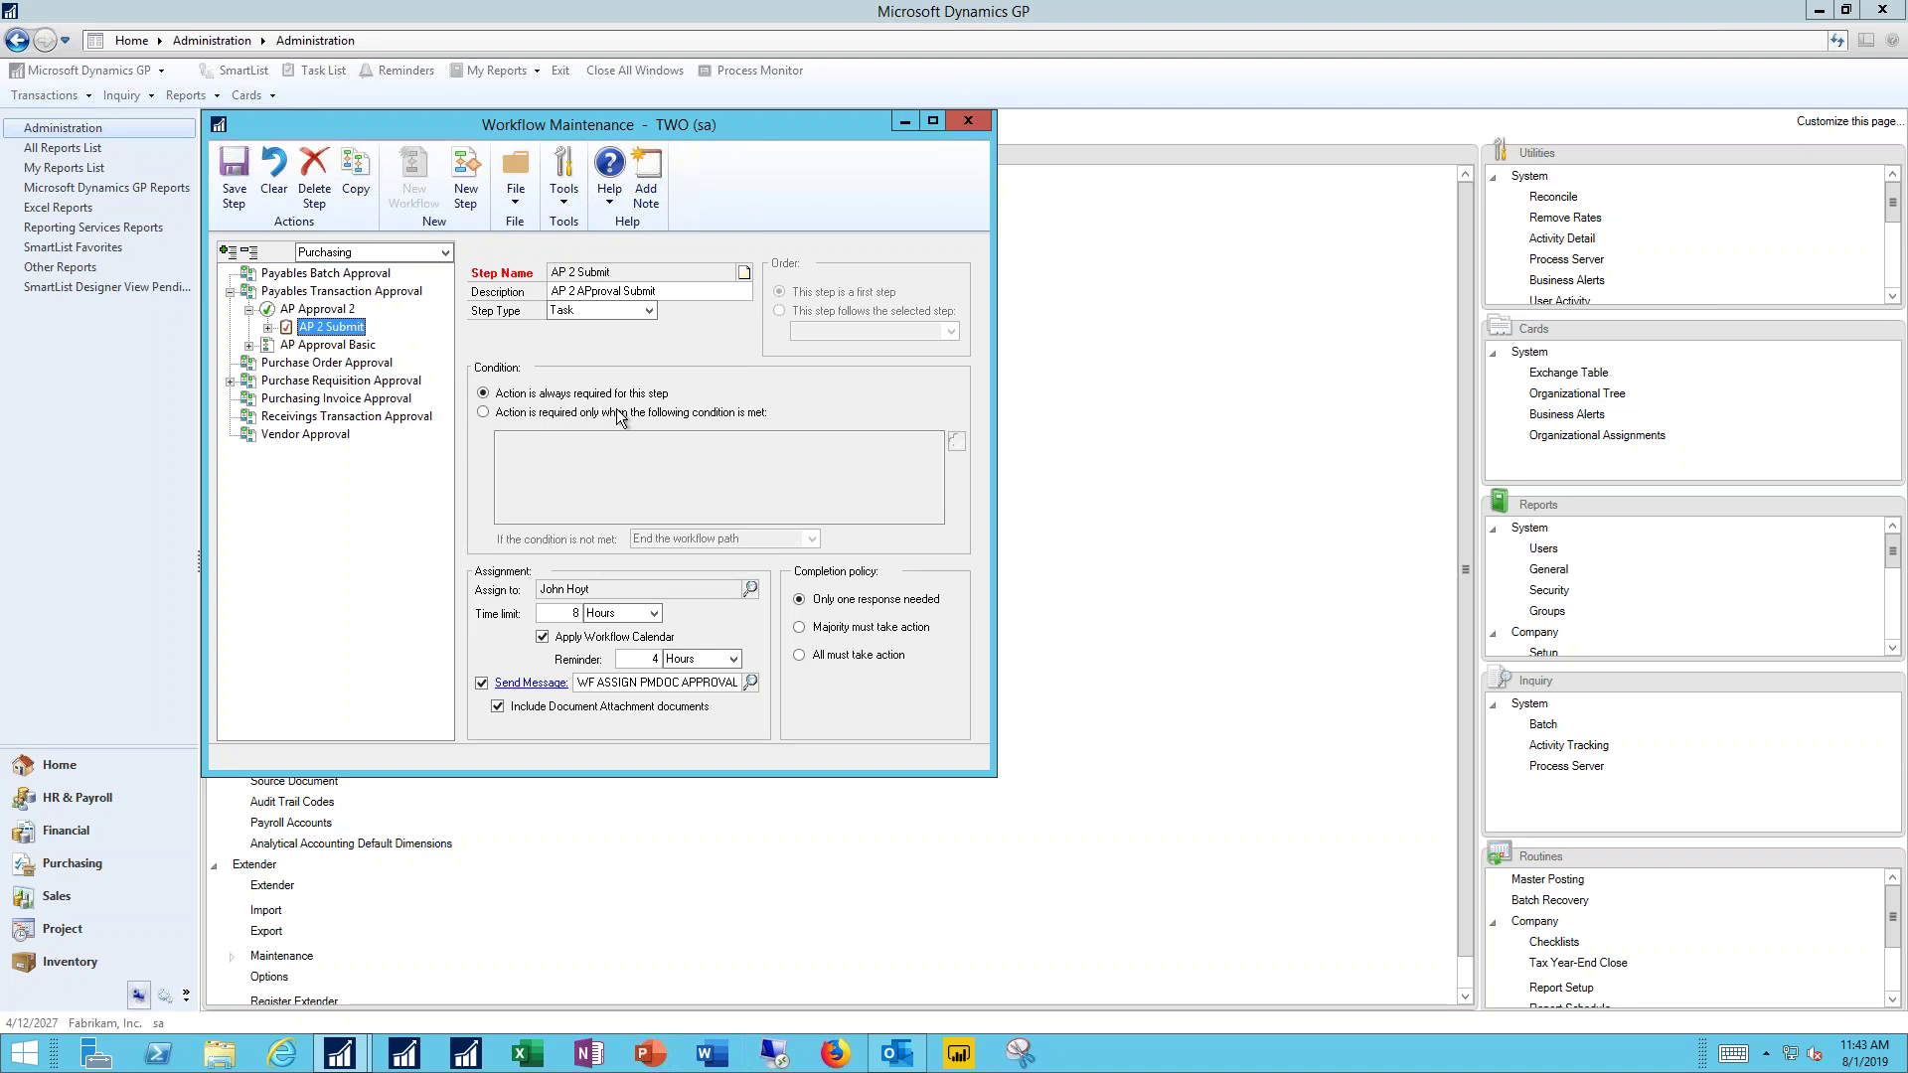
Step: Save the AP 2 Submit step and the AP Approval 2 workflow, then close Workflow Maintenance
left_click(234, 177)
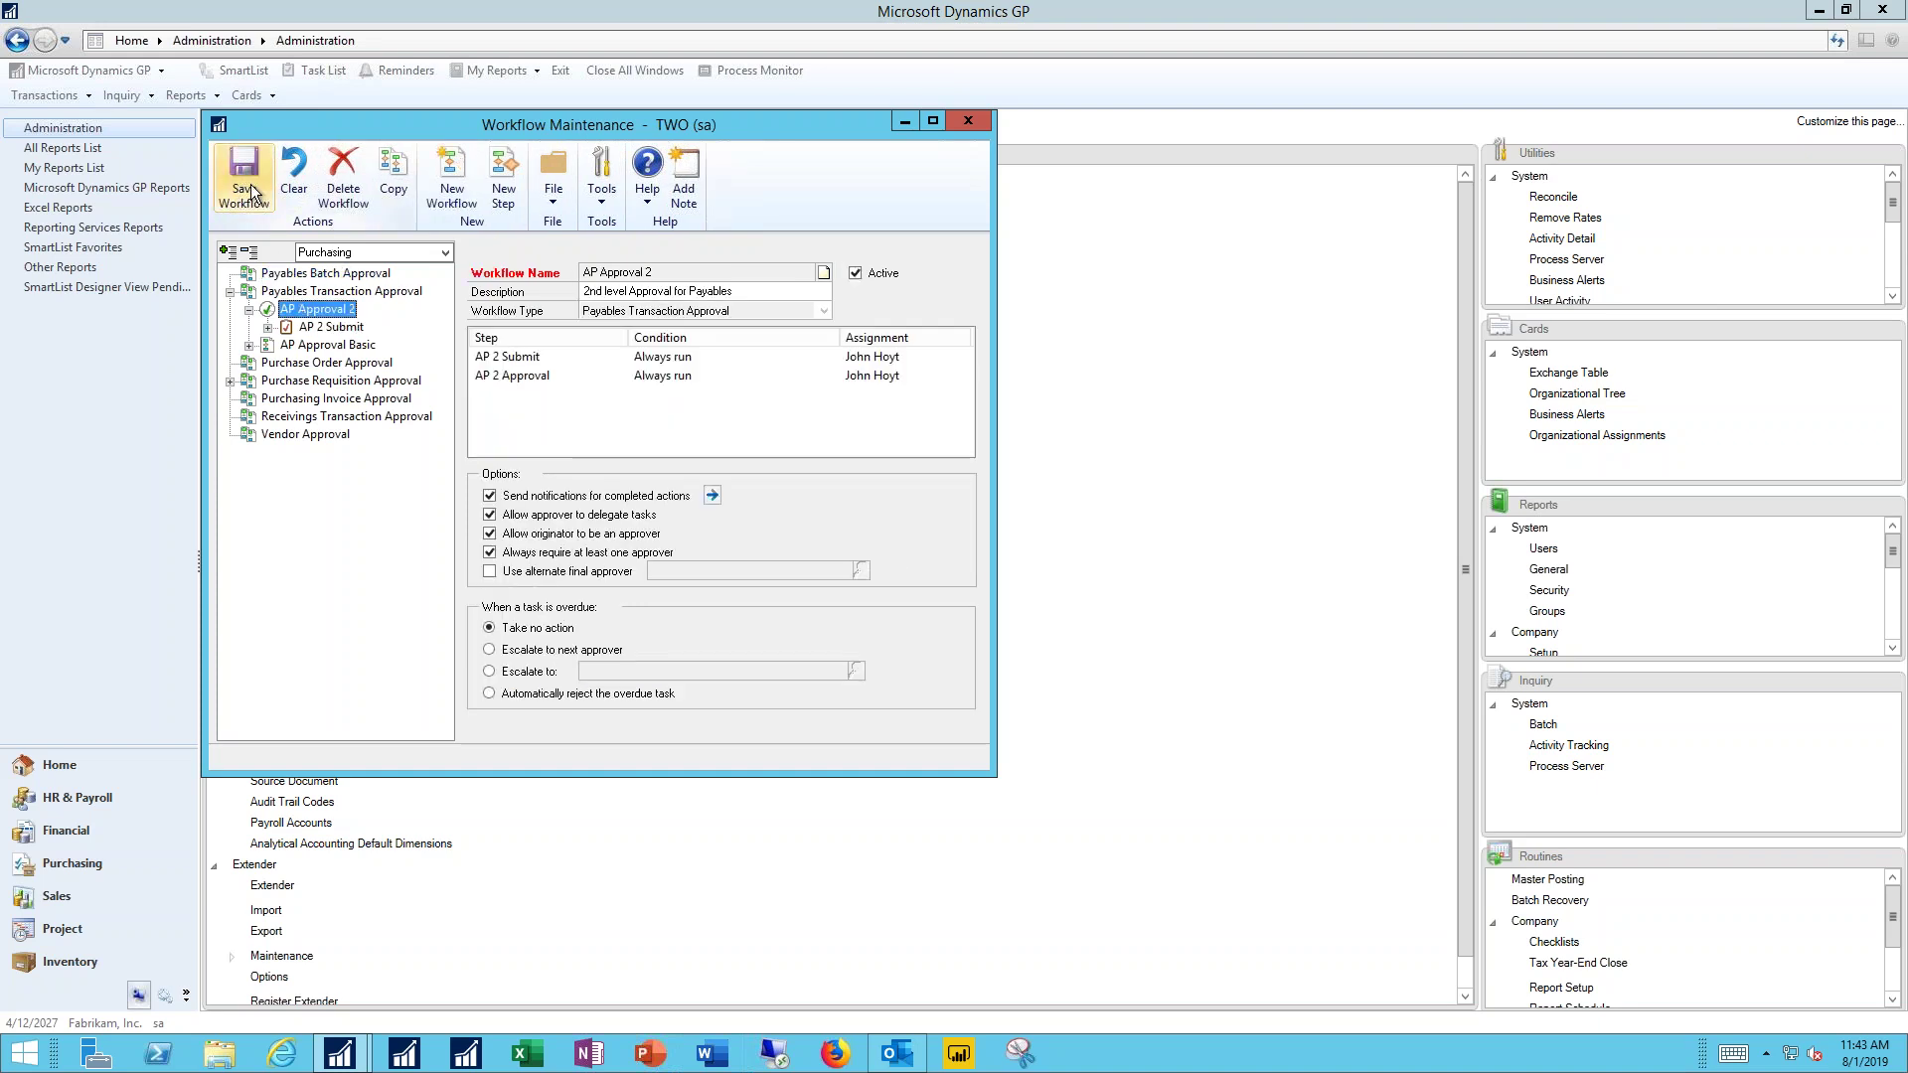
left_click(247, 180)
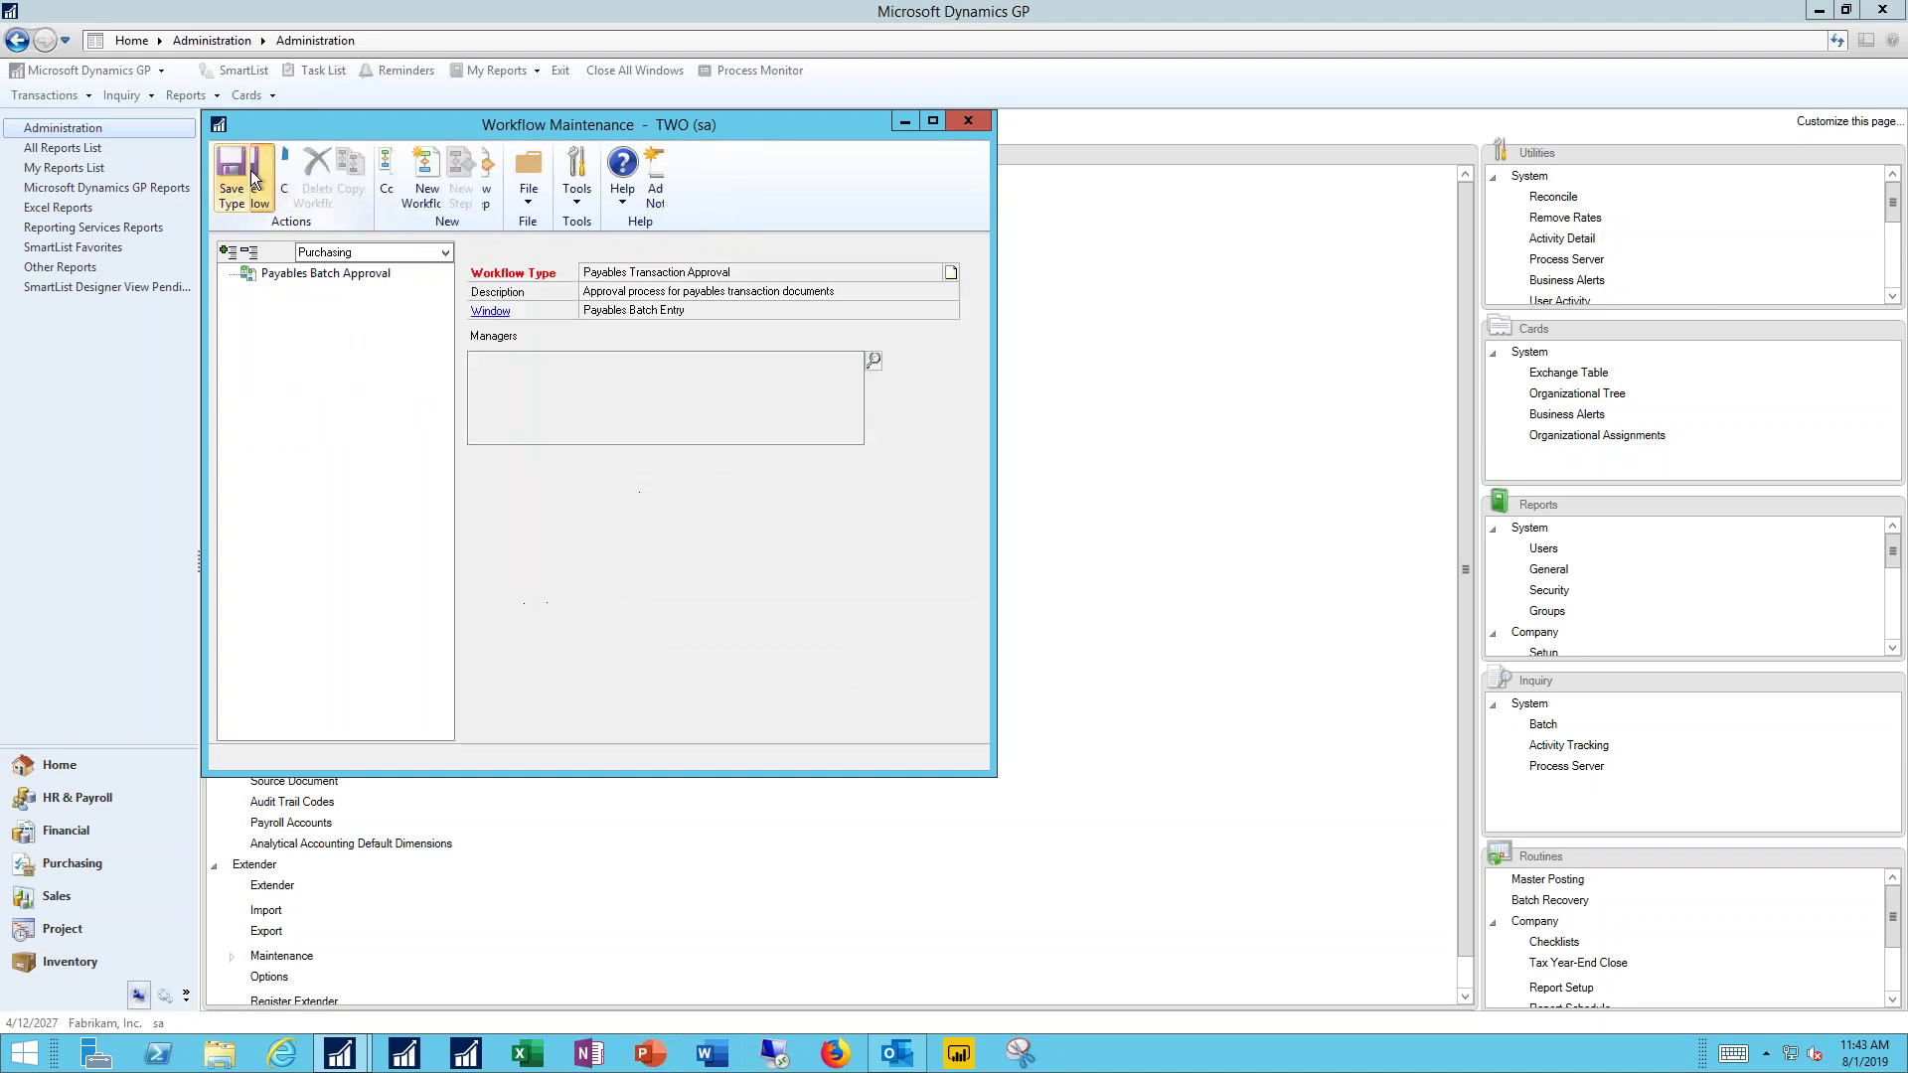
left_click(969, 122)
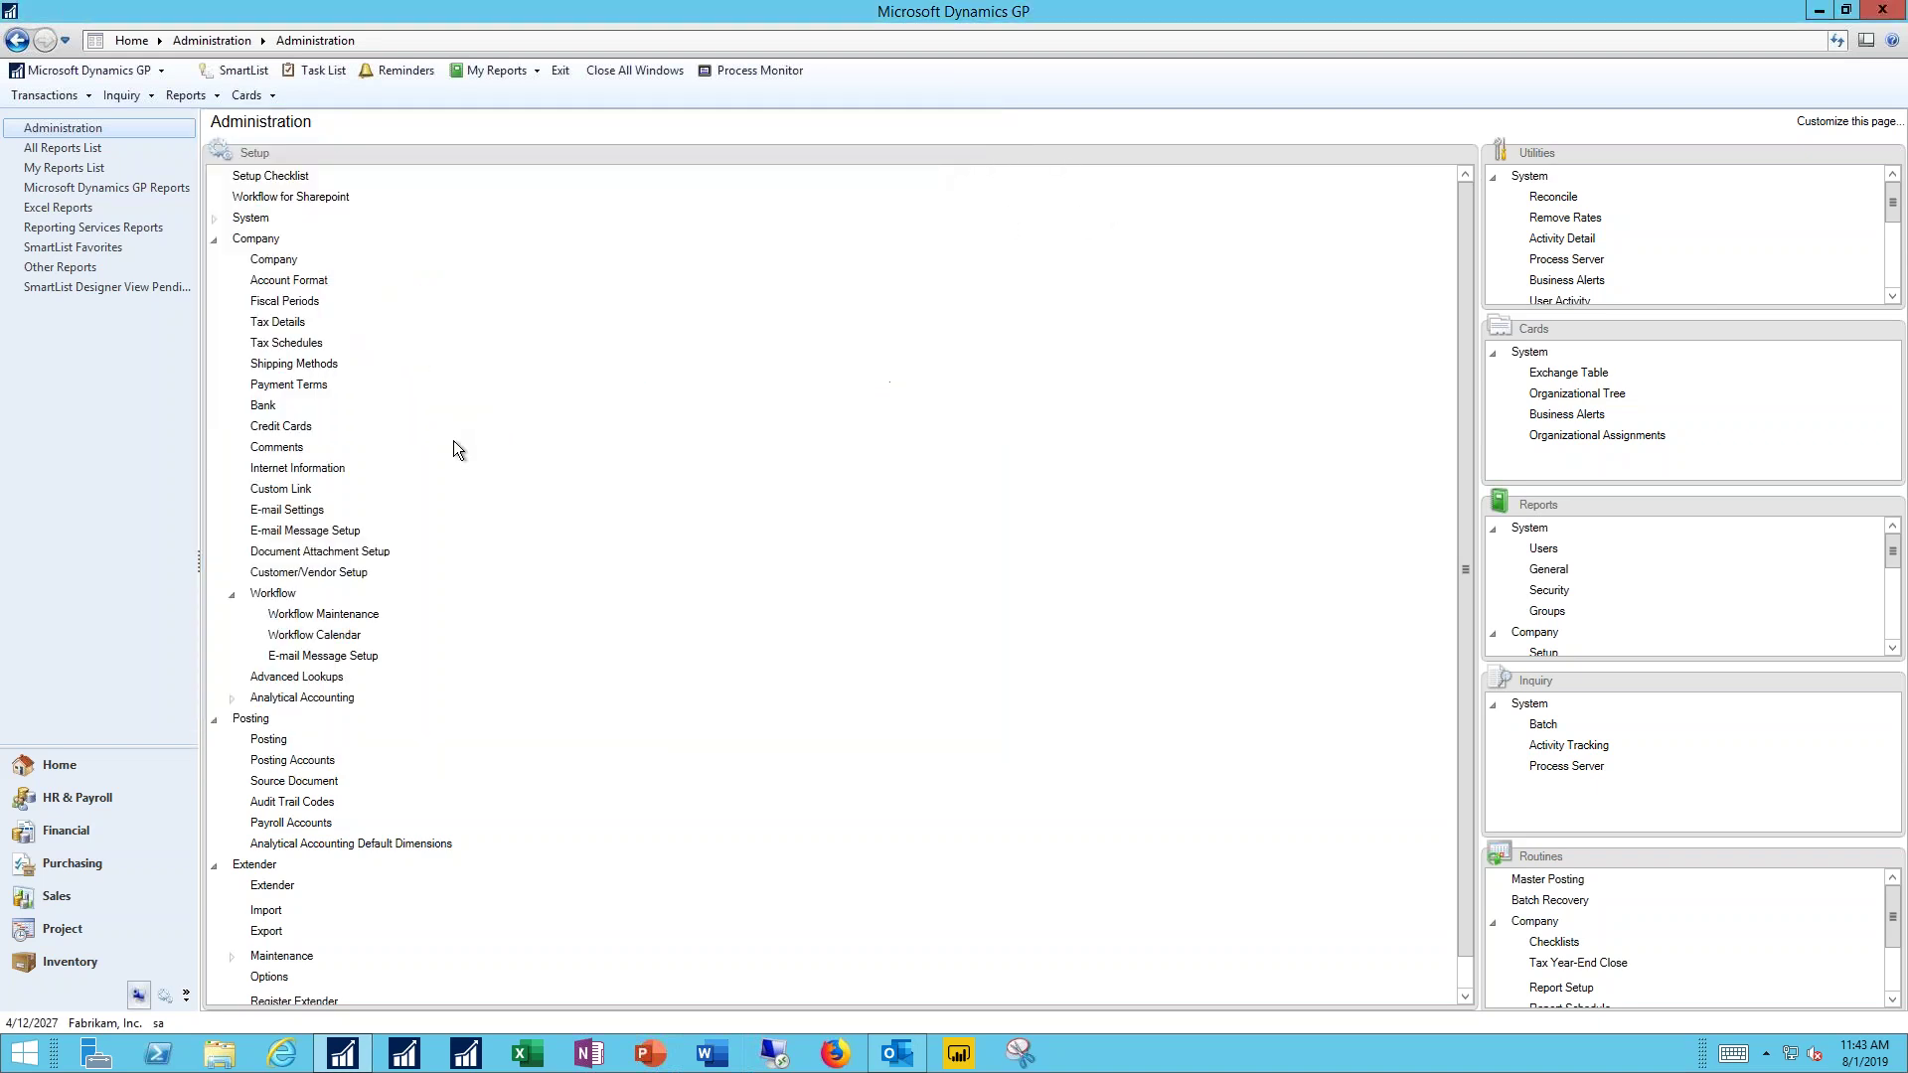
Step: Open Payables Transaction Entry from the Purchasing area for a new invoice voucher
left_click(71, 862)
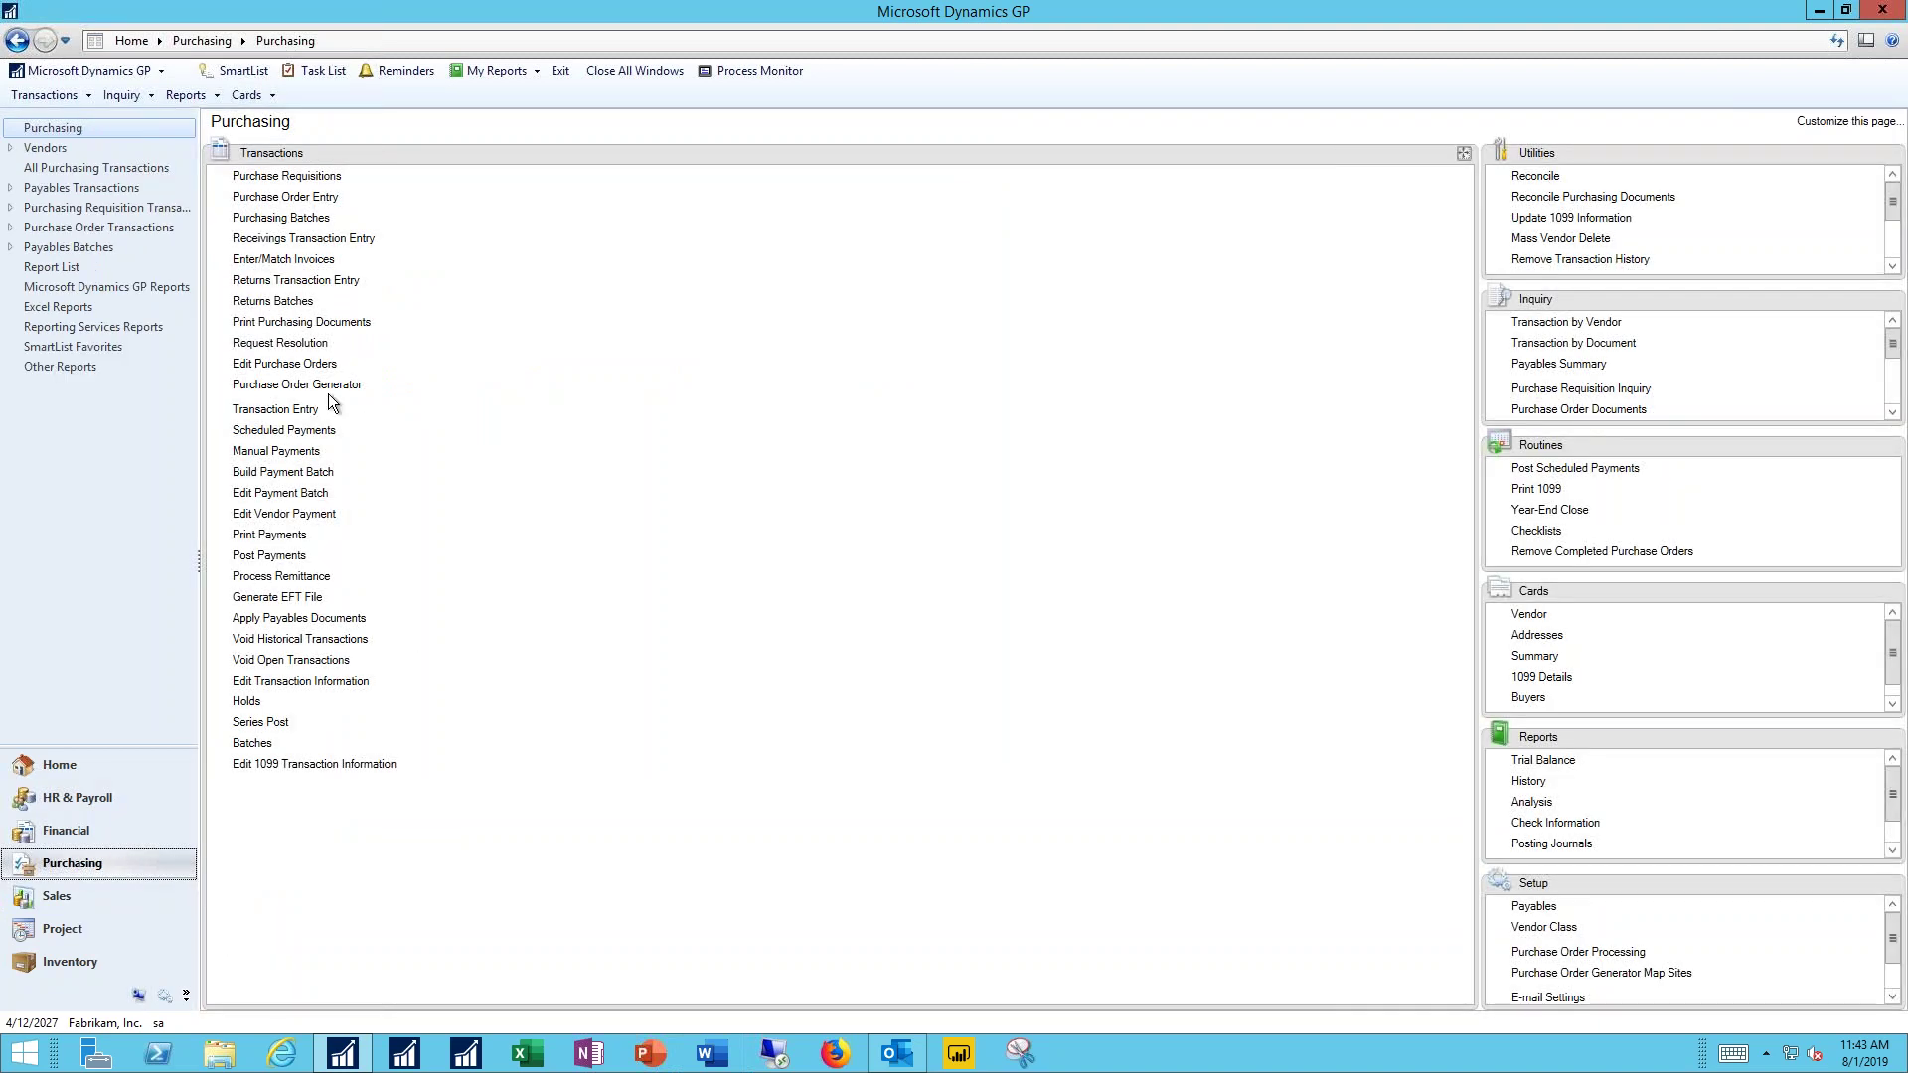
left_click(268, 410)
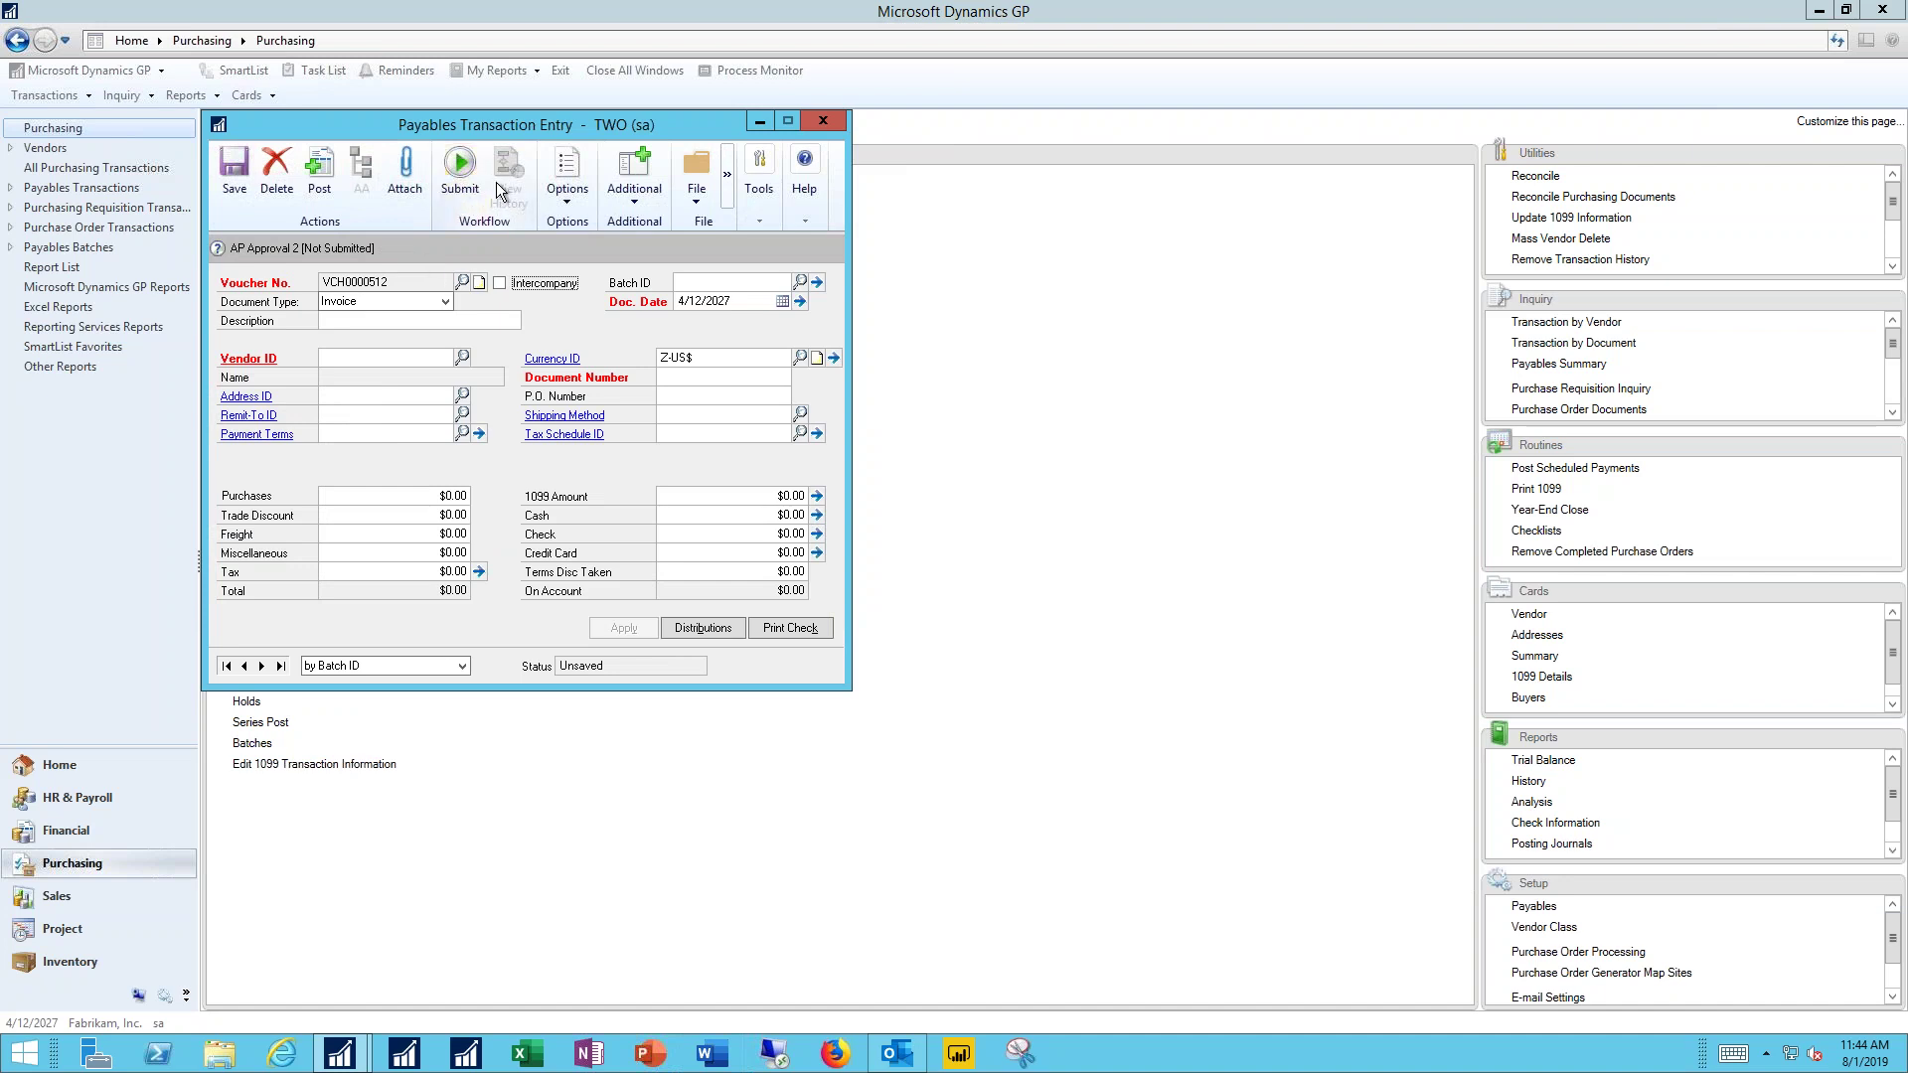
Step: Enter the DEMO-batch invoice for ASSOCIAT0001, document 56789, $600,000.00 purchases, and request an attachment
left_click(382, 318)
type("Insur")
type("ance In")
type("voice")
type("DE")
type("MO")
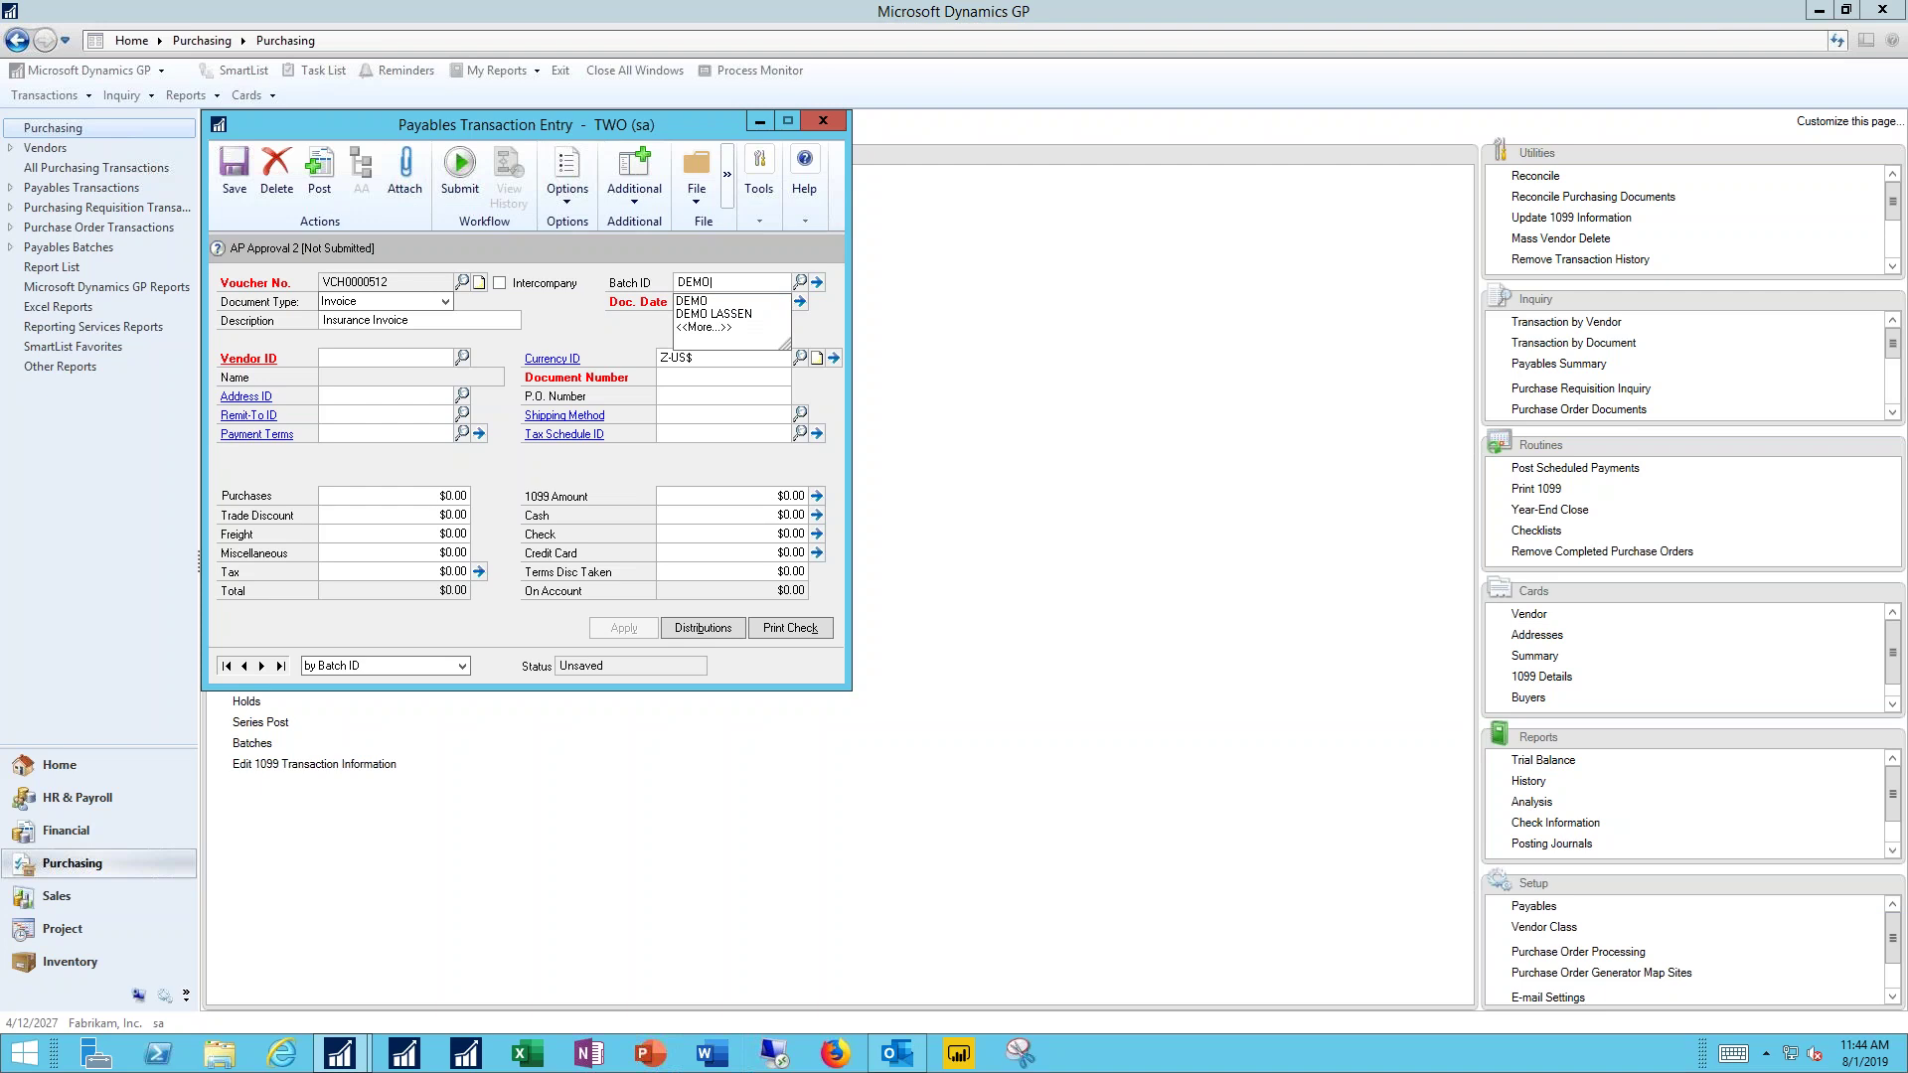
key("Tab")
key("Tab")
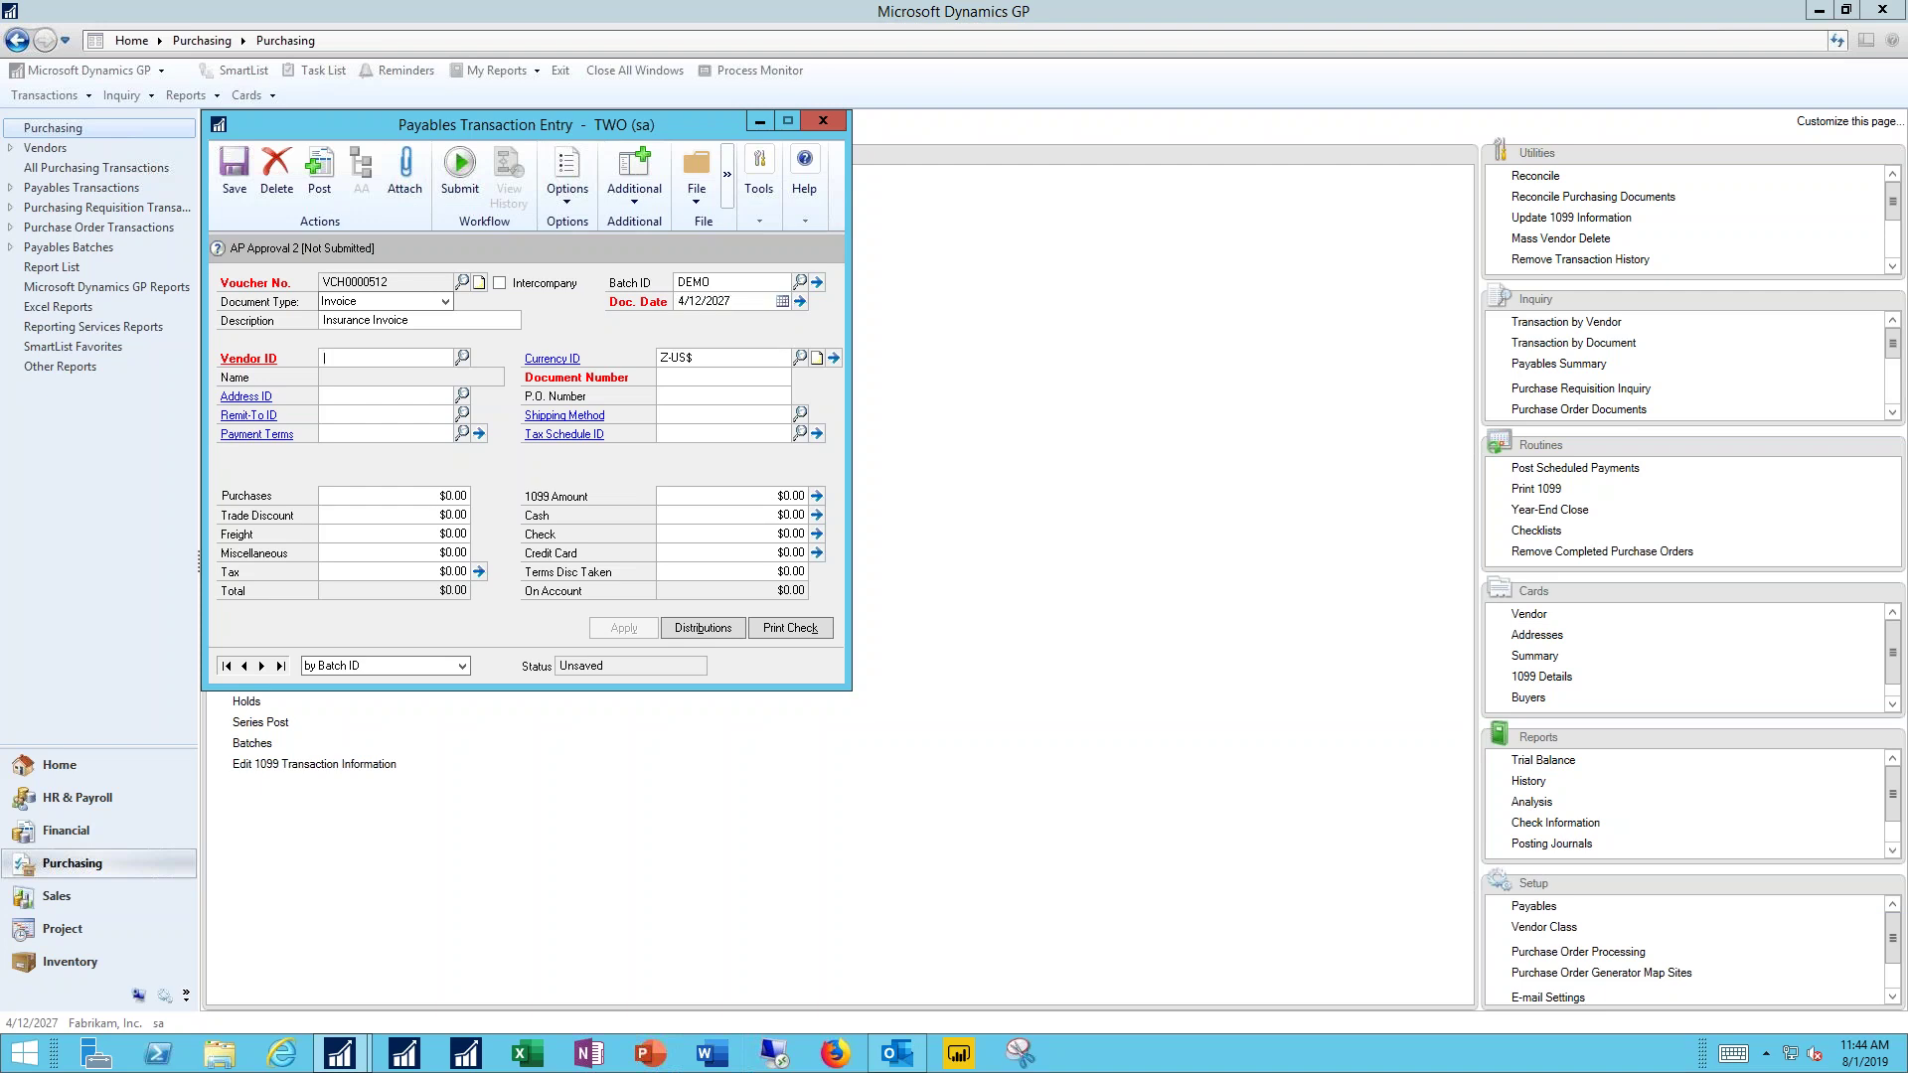
type("ASSOC")
key("Down")
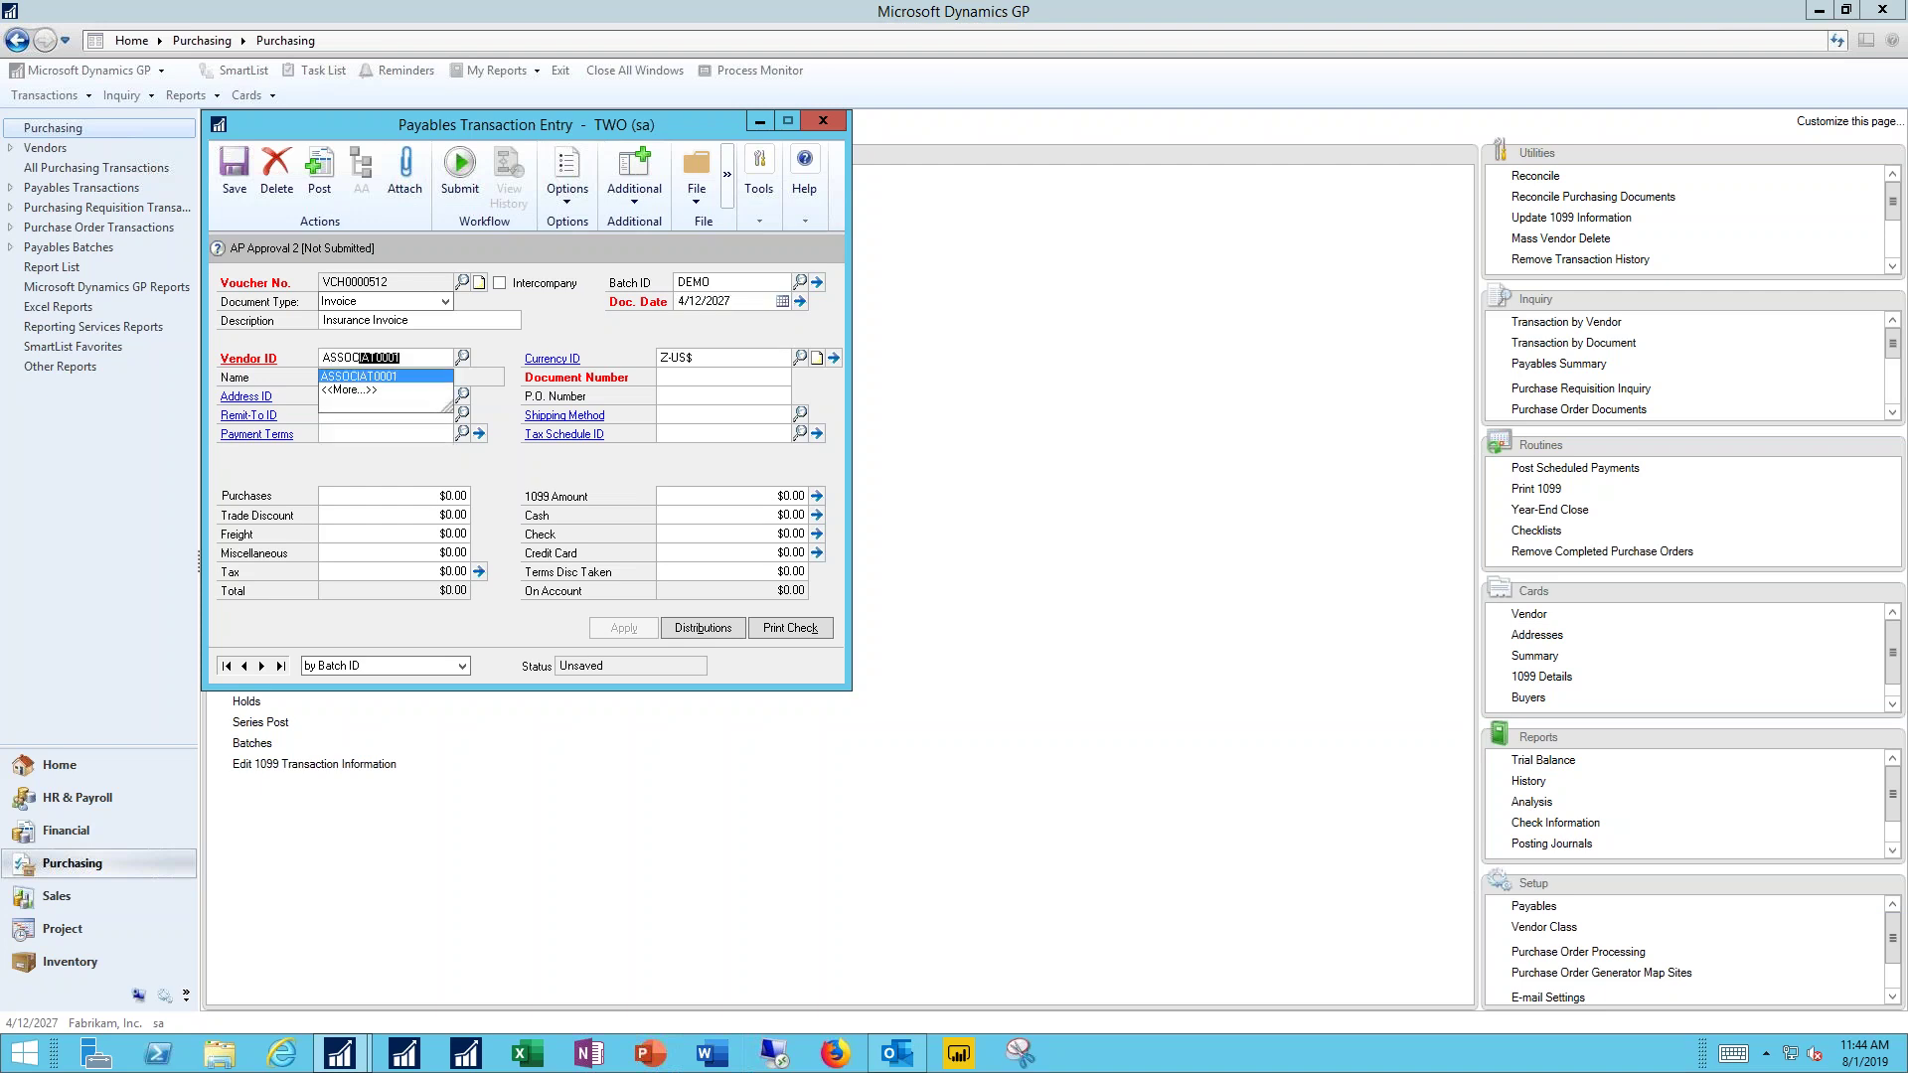
key("Tab")
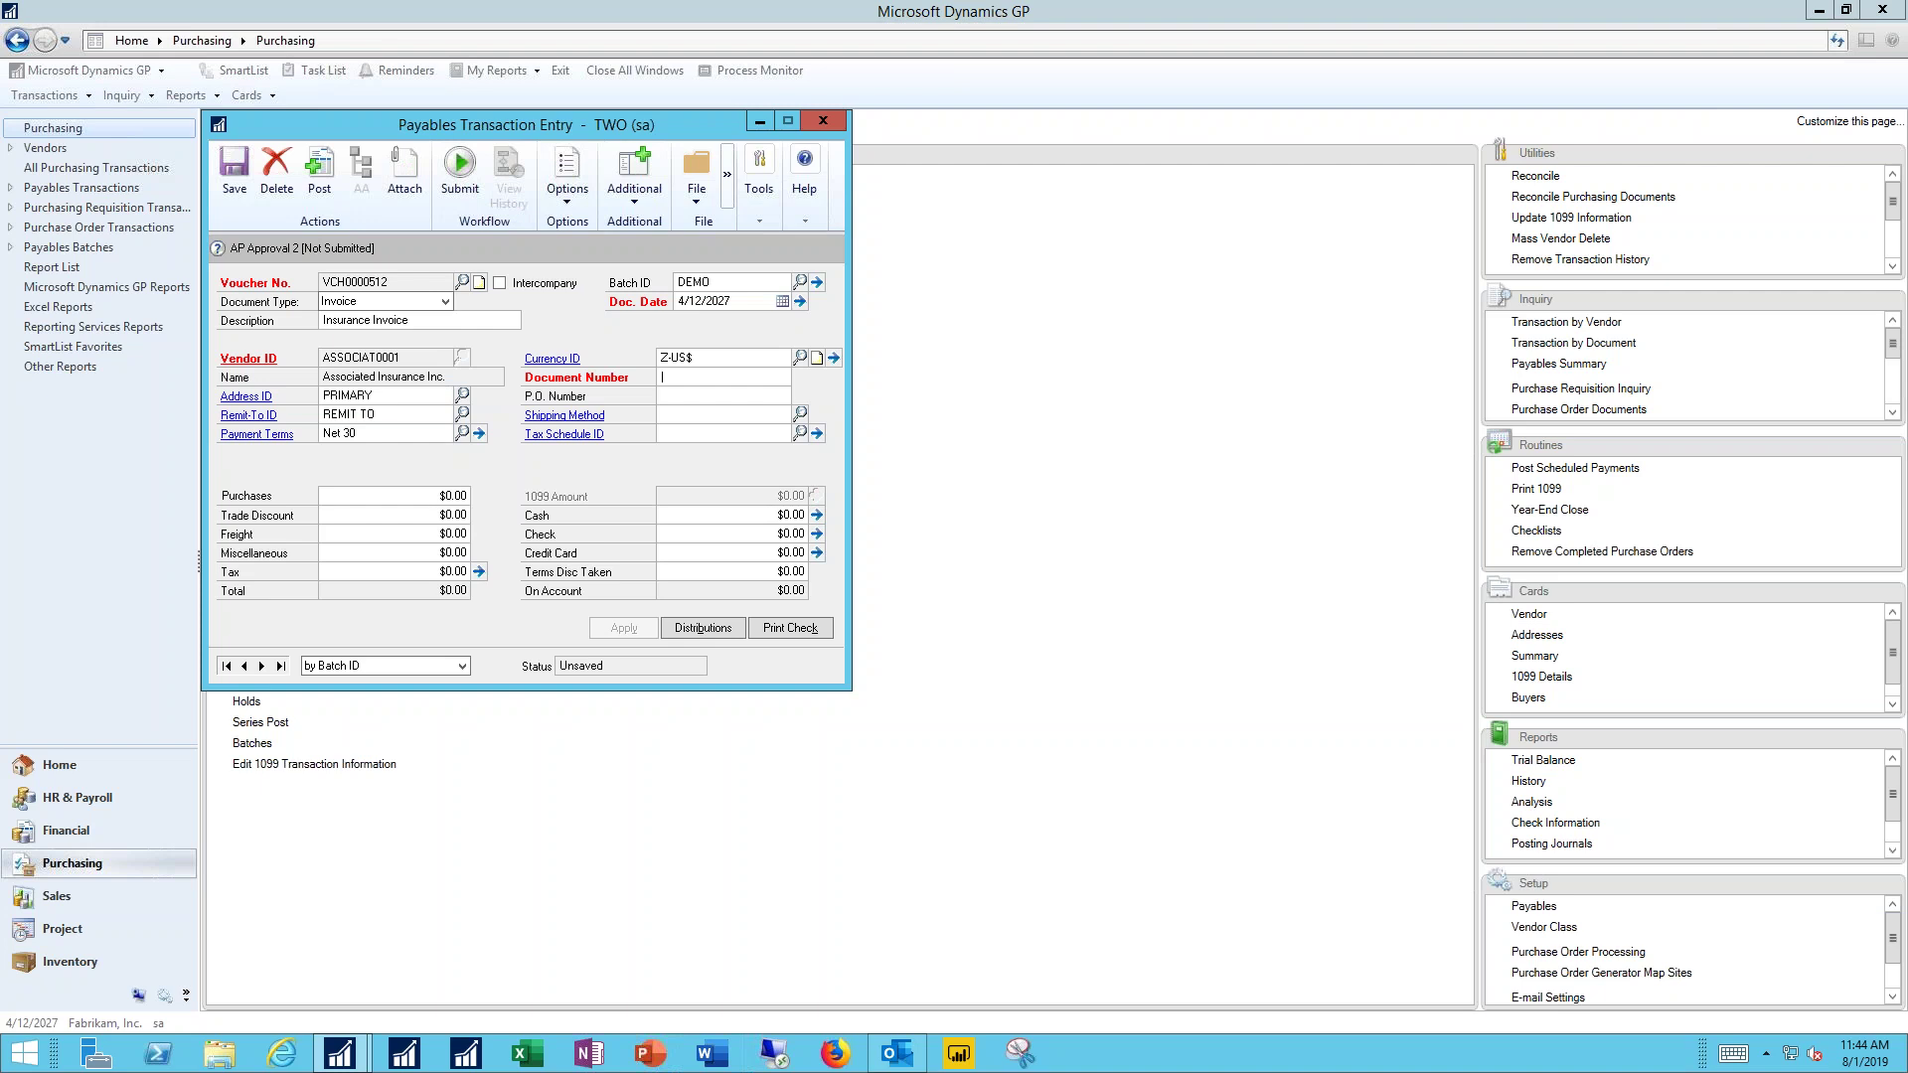
type("56789")
key("Tab")
type("60")
type("0,000")
key("Tab")
left_click(408, 188)
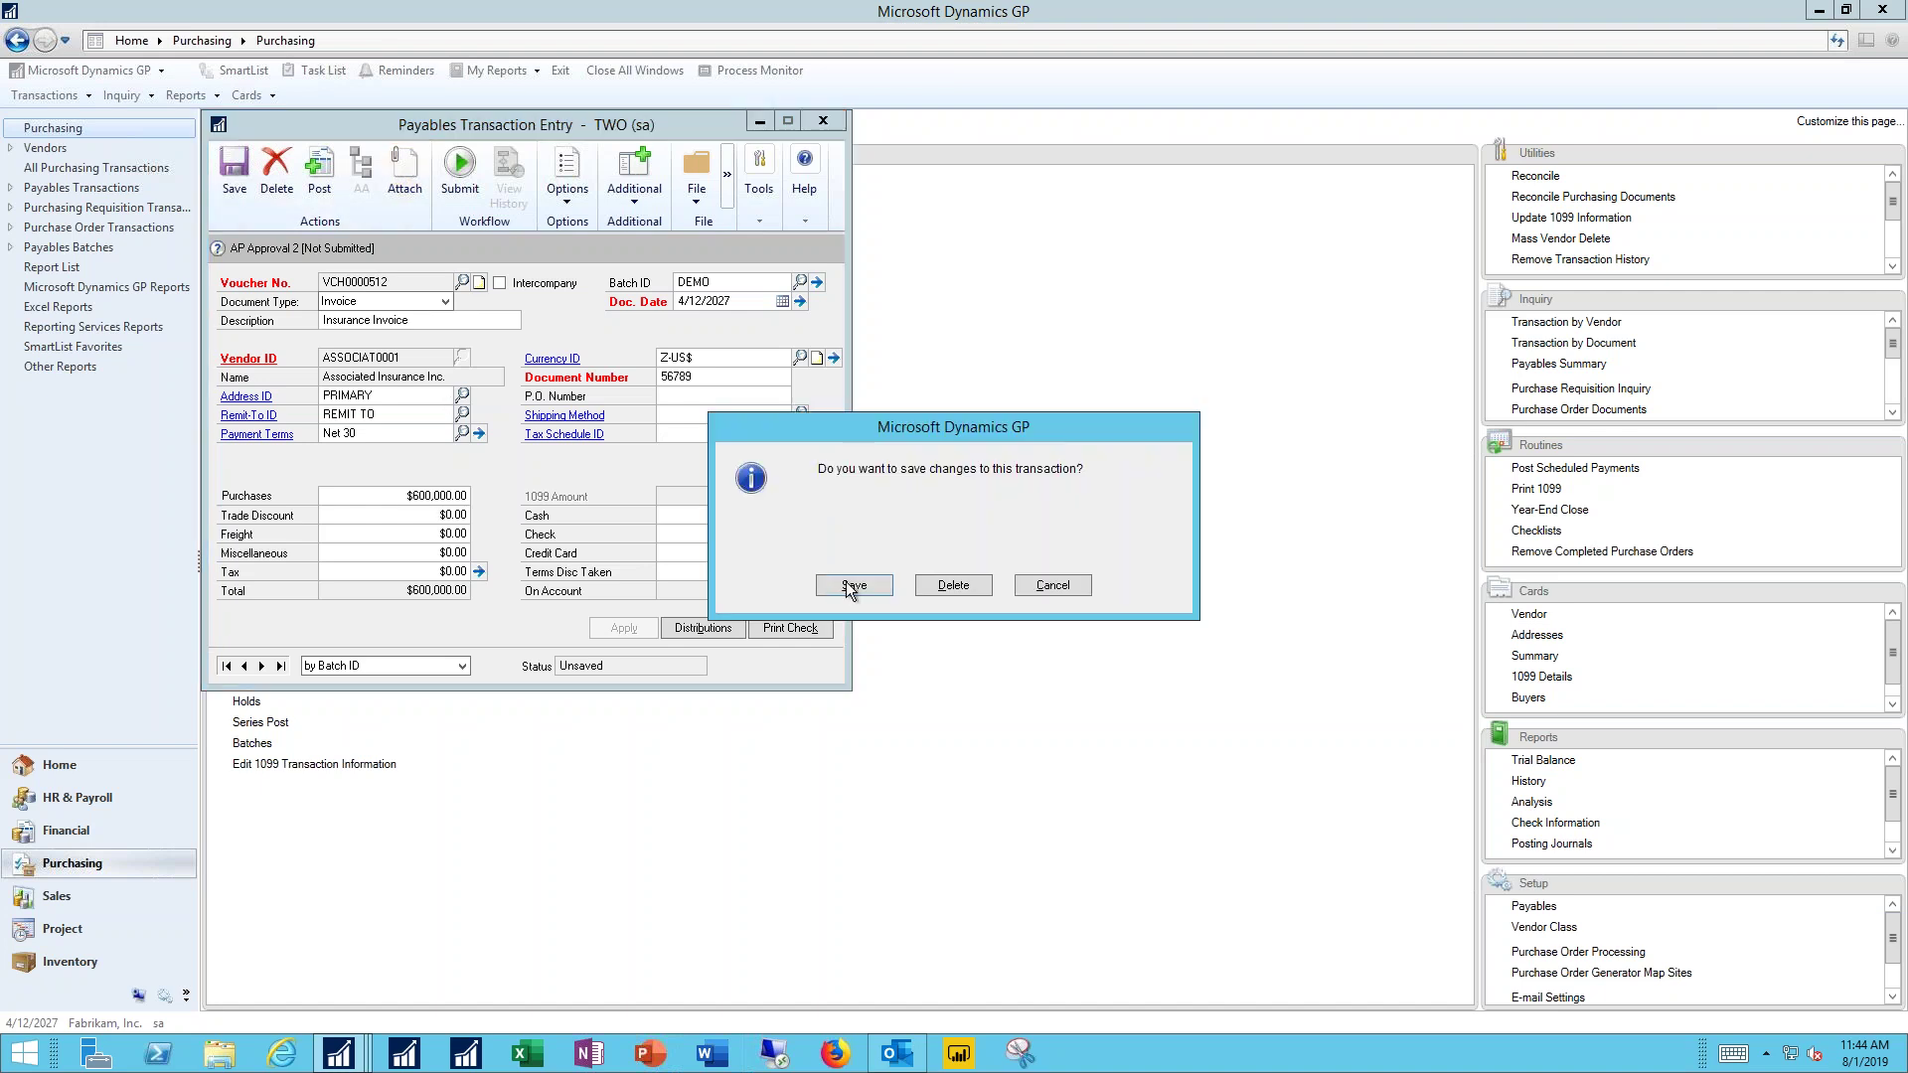
Step: Save the invoice and attach Associated Insurance US.pdf alongside the vendor's Terms.docx
left_click(852, 587)
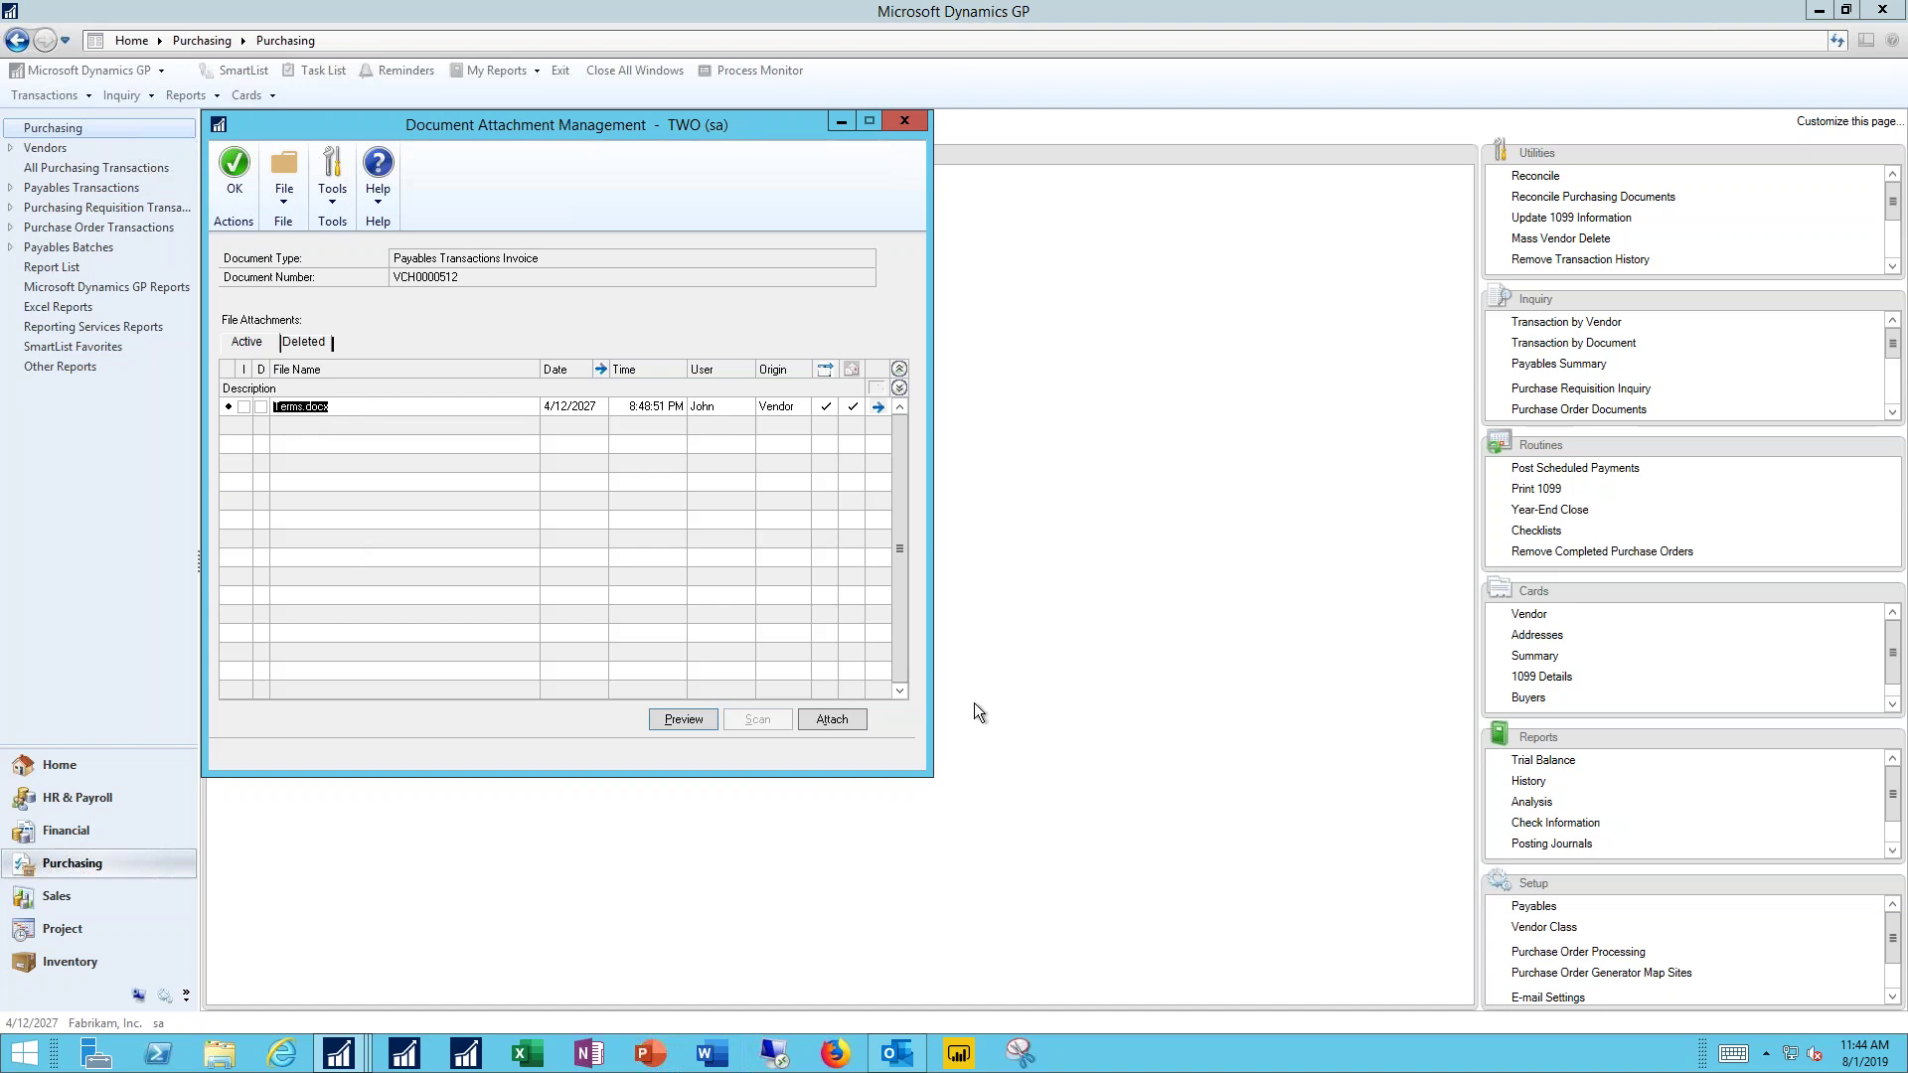
left_click(831, 721)
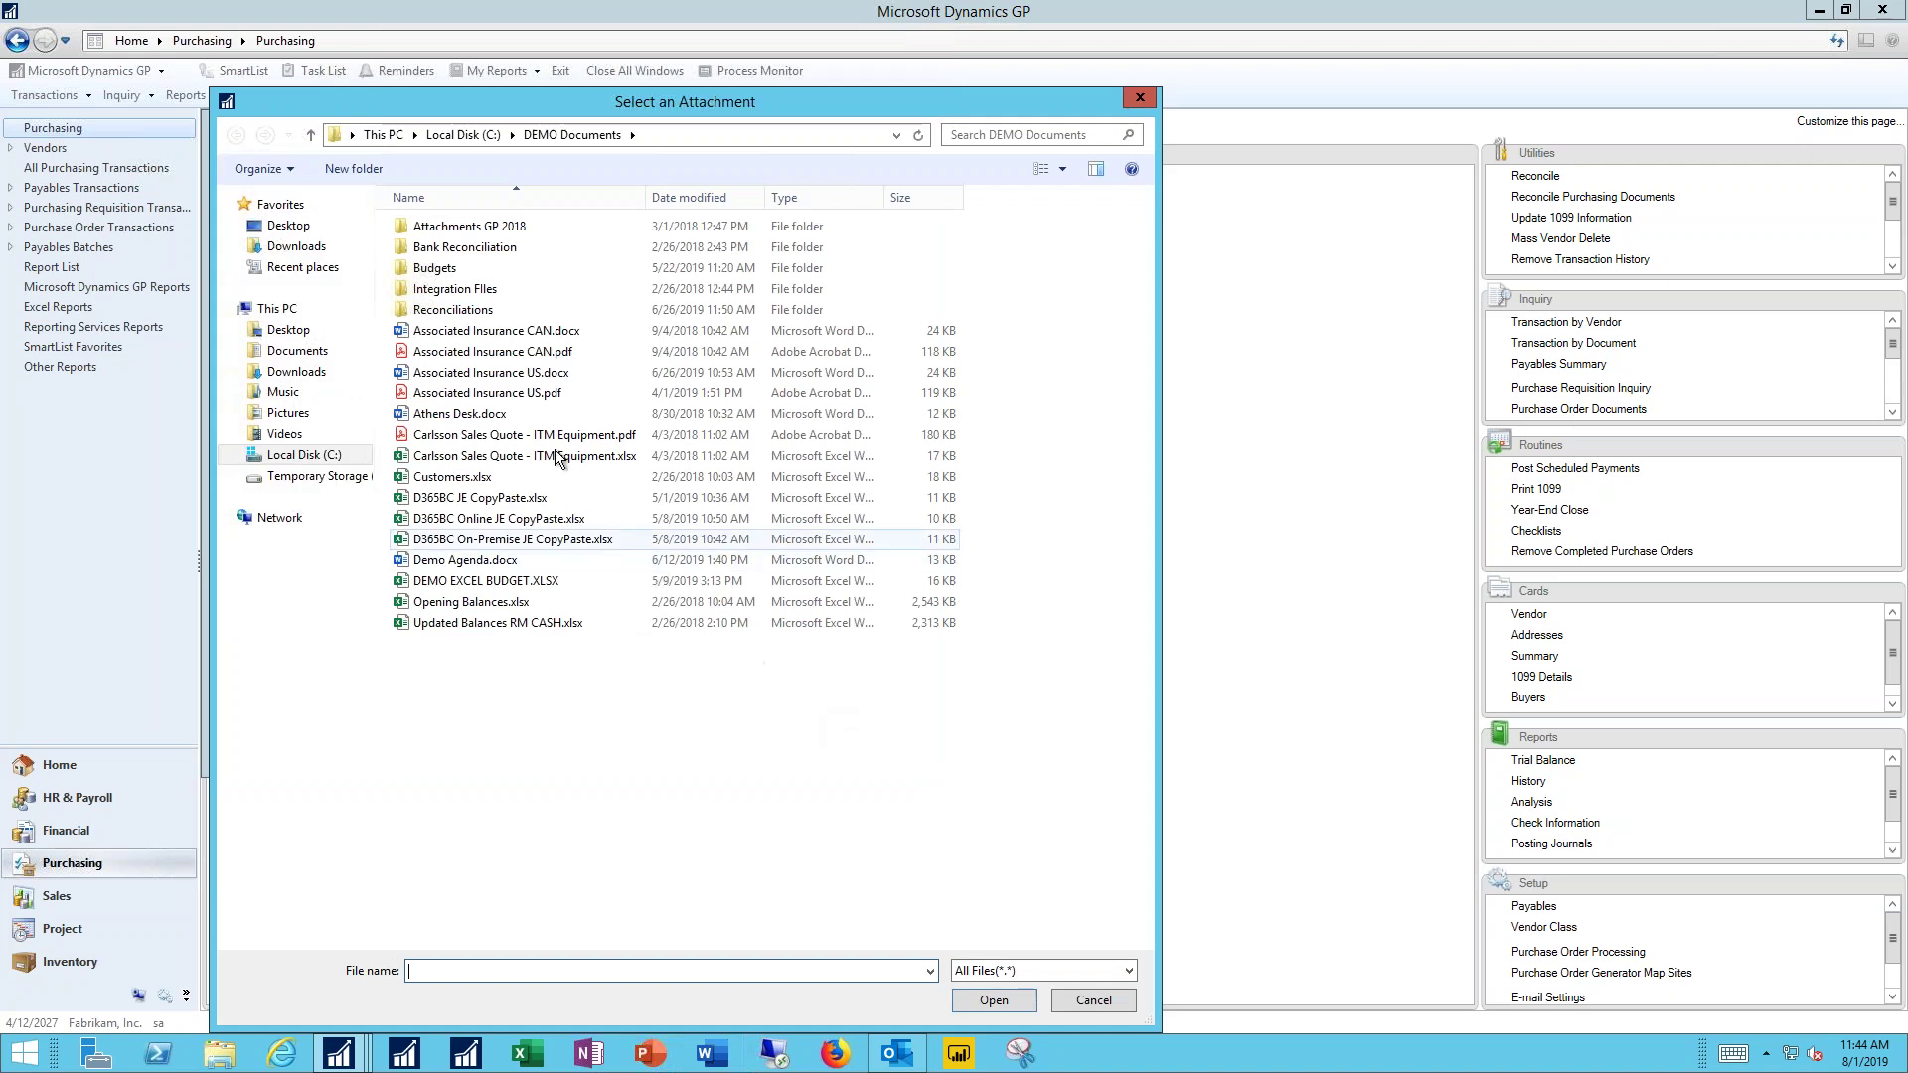
left_click(514, 396)
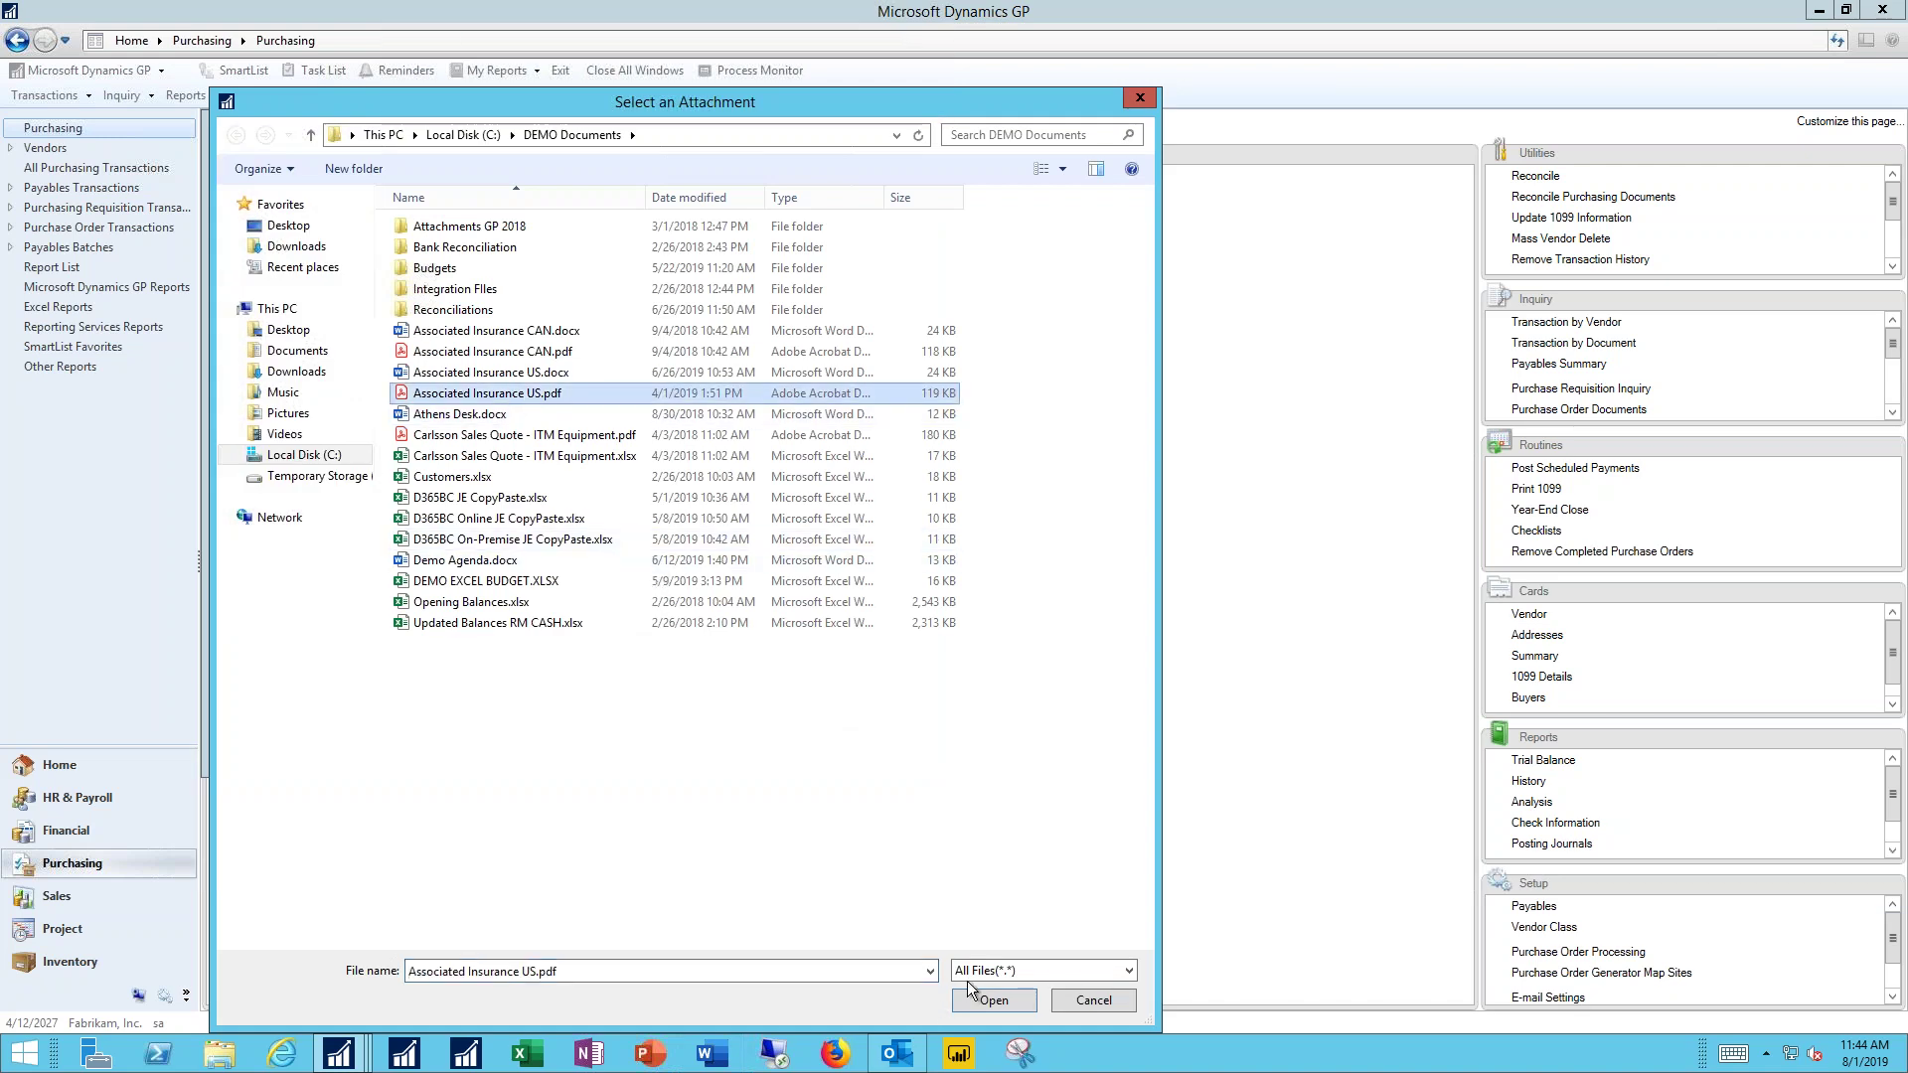
left_click(991, 1001)
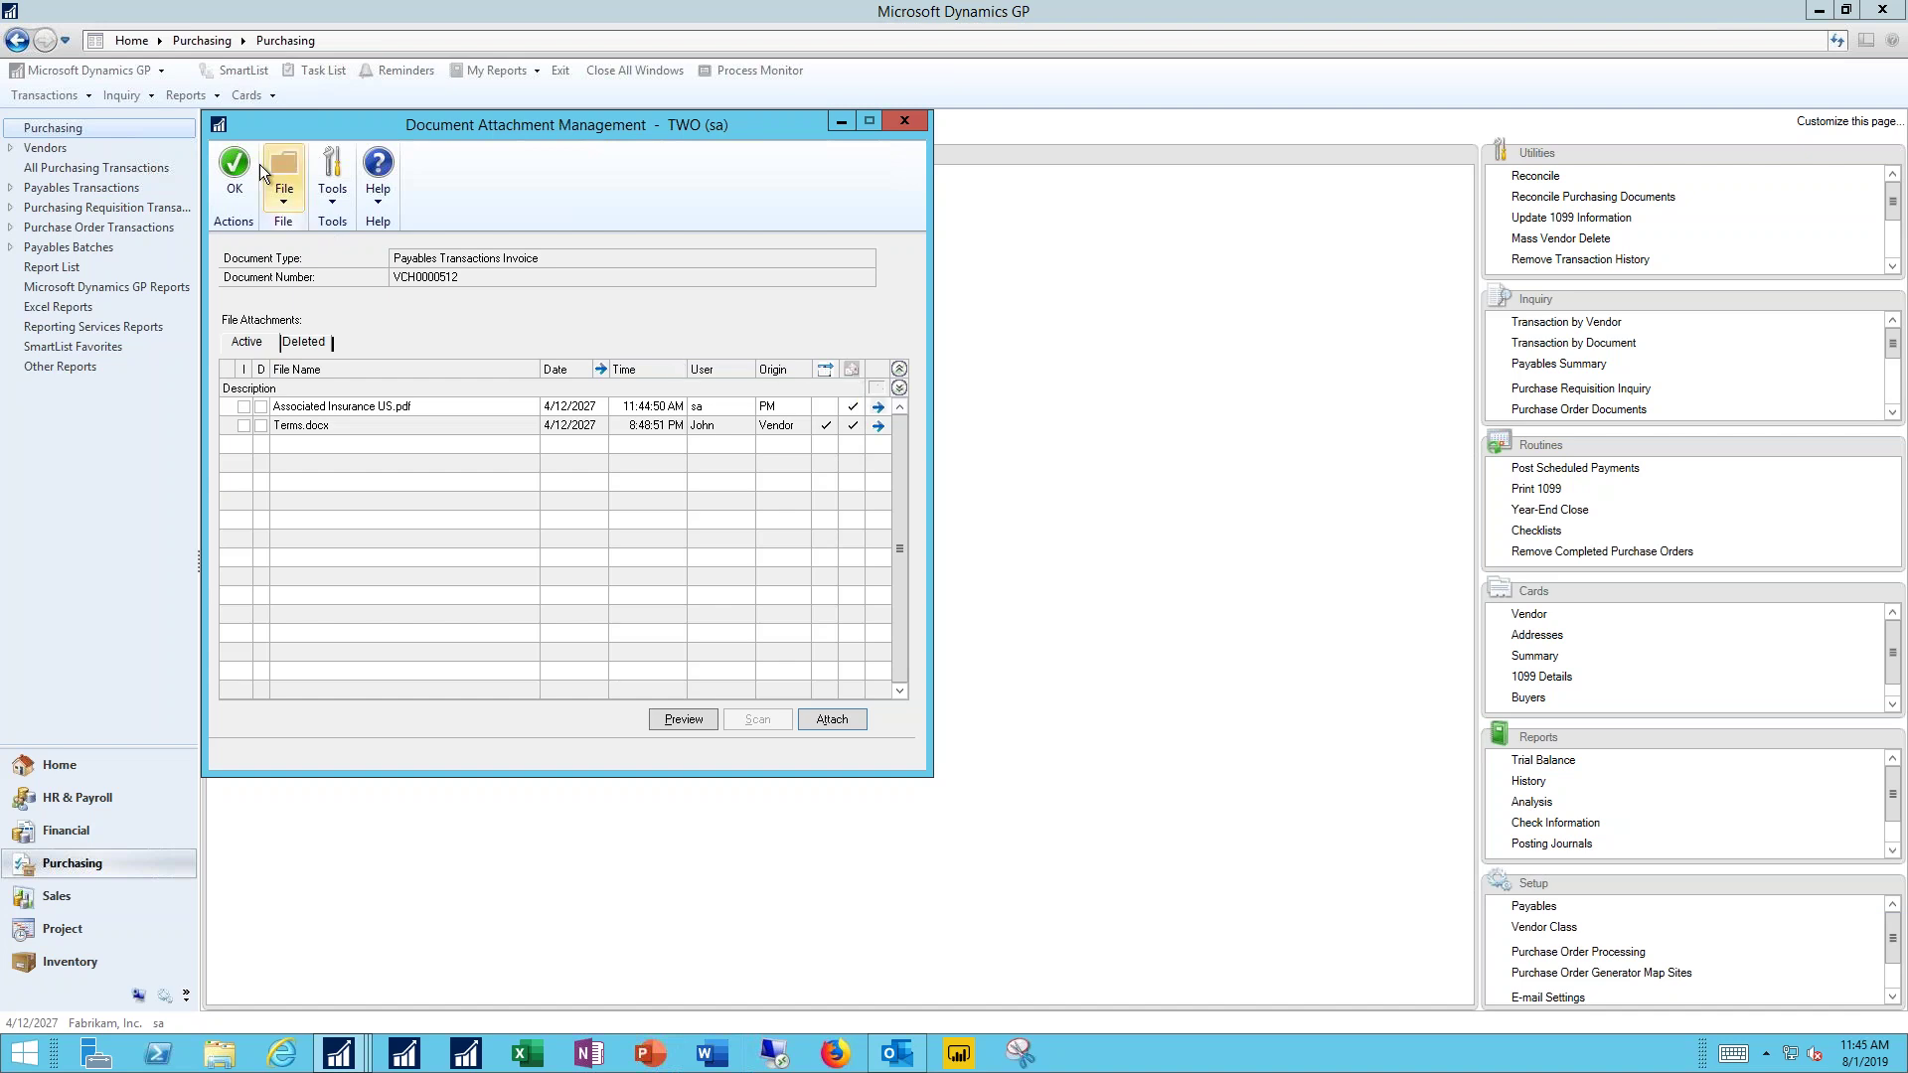
left_click(235, 171)
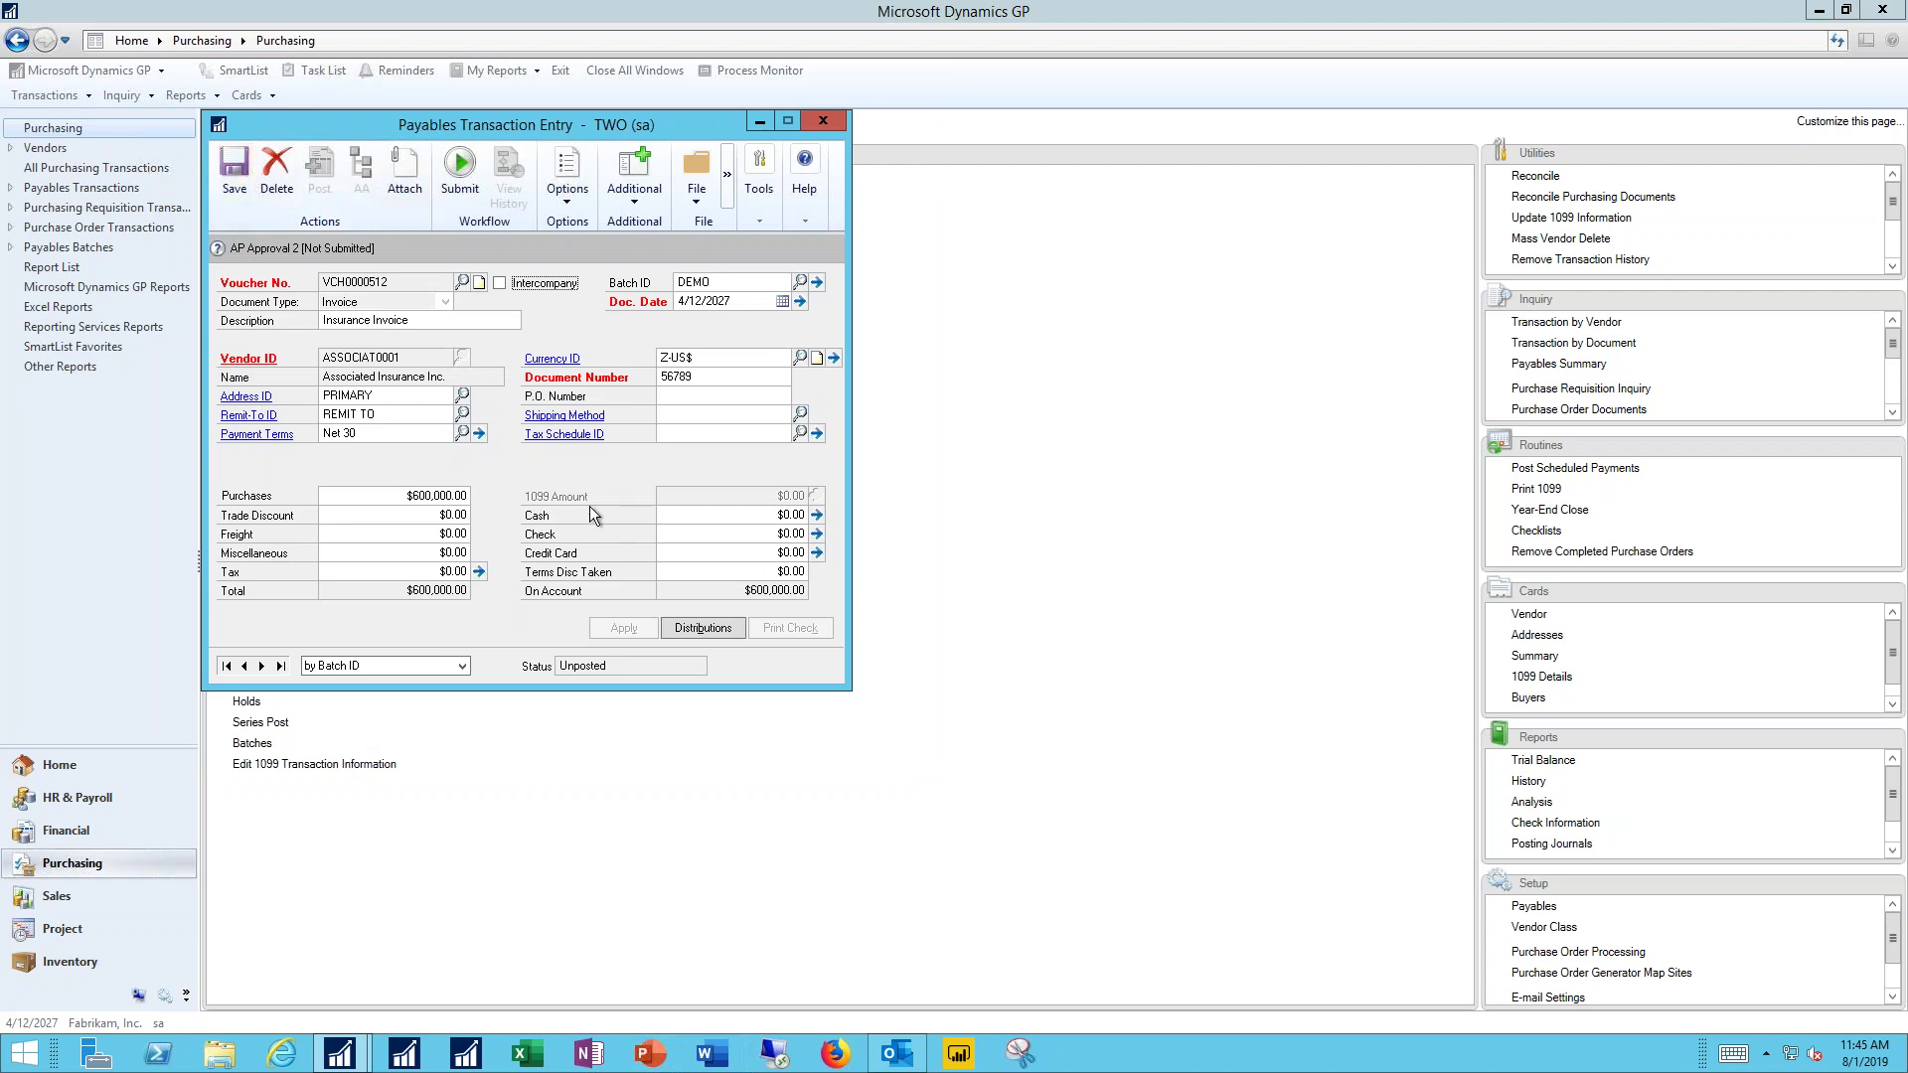
Step: Submit VCH0000512 to the approval workflow with the comment 'THis is NEW, please approve'
left_click(460, 172)
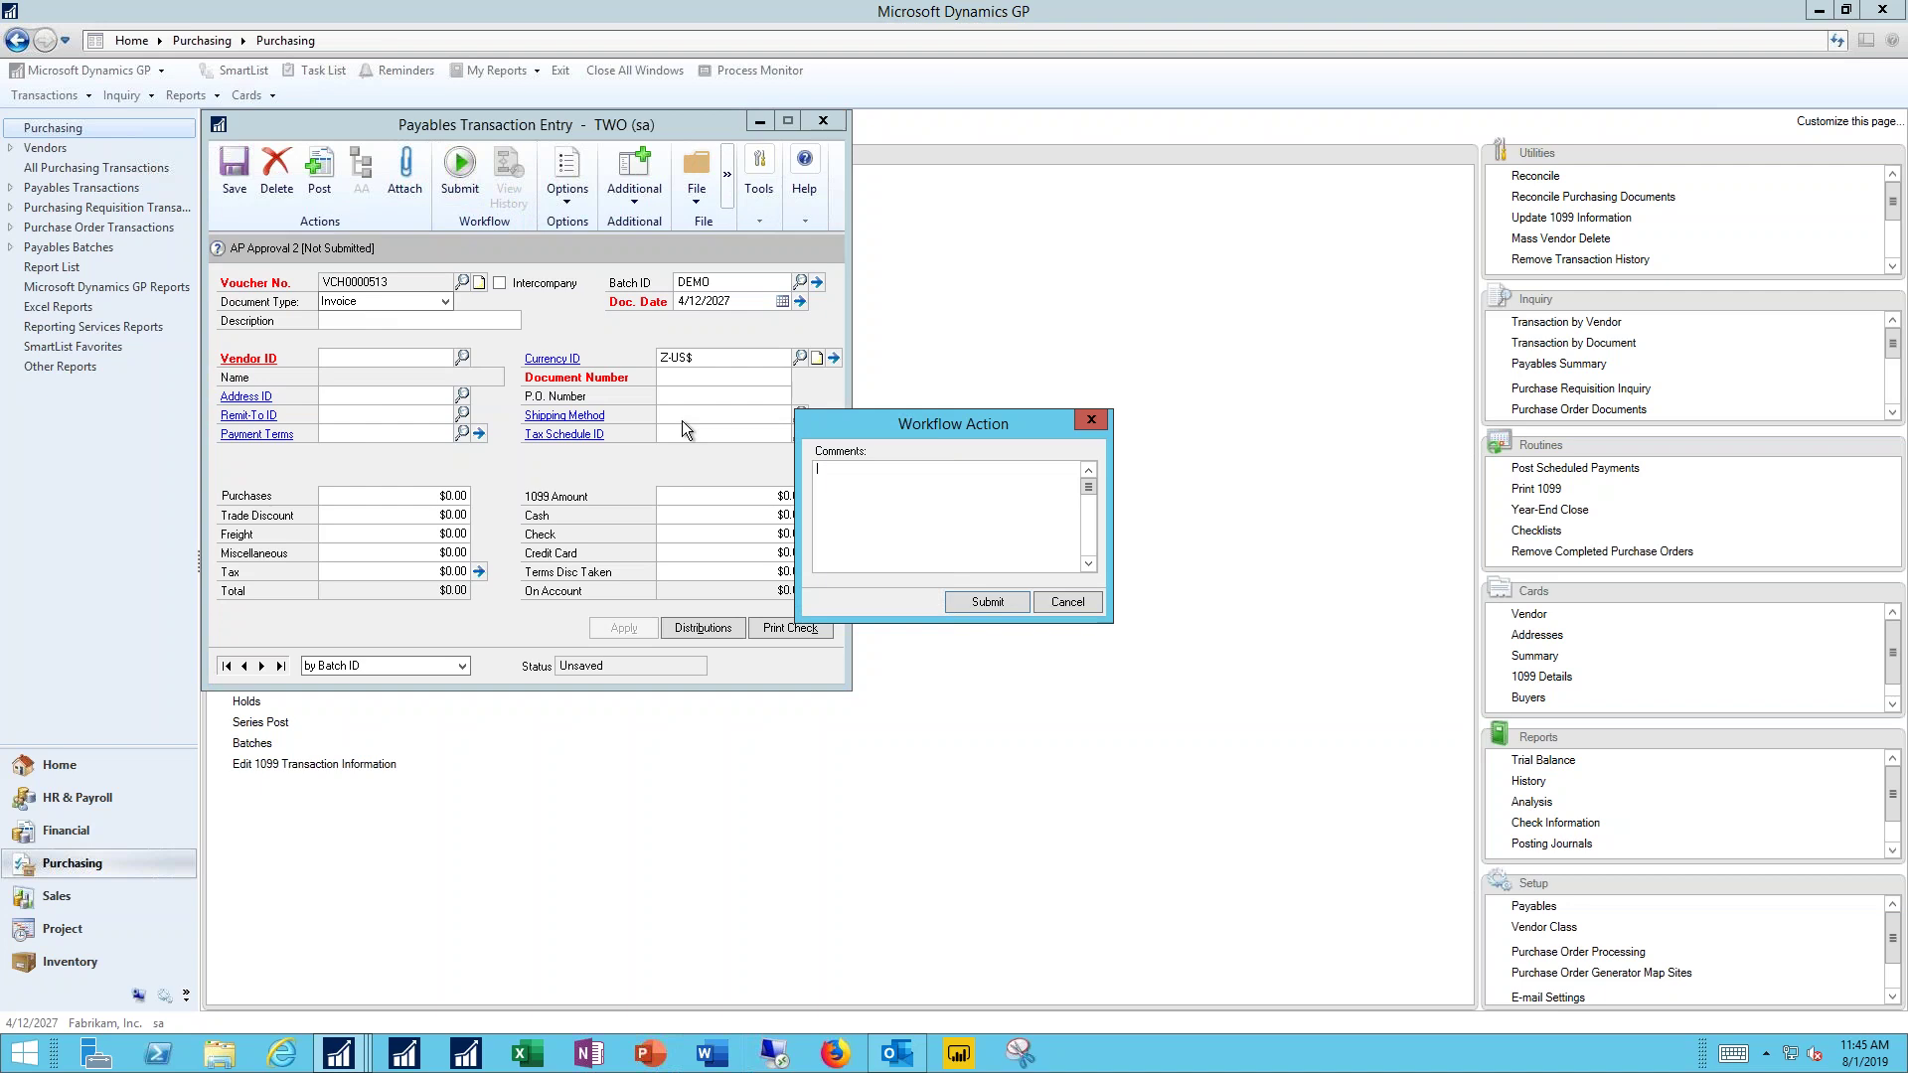
type("THis is NEW, ")
type("please appr")
type("ove")
key("Return")
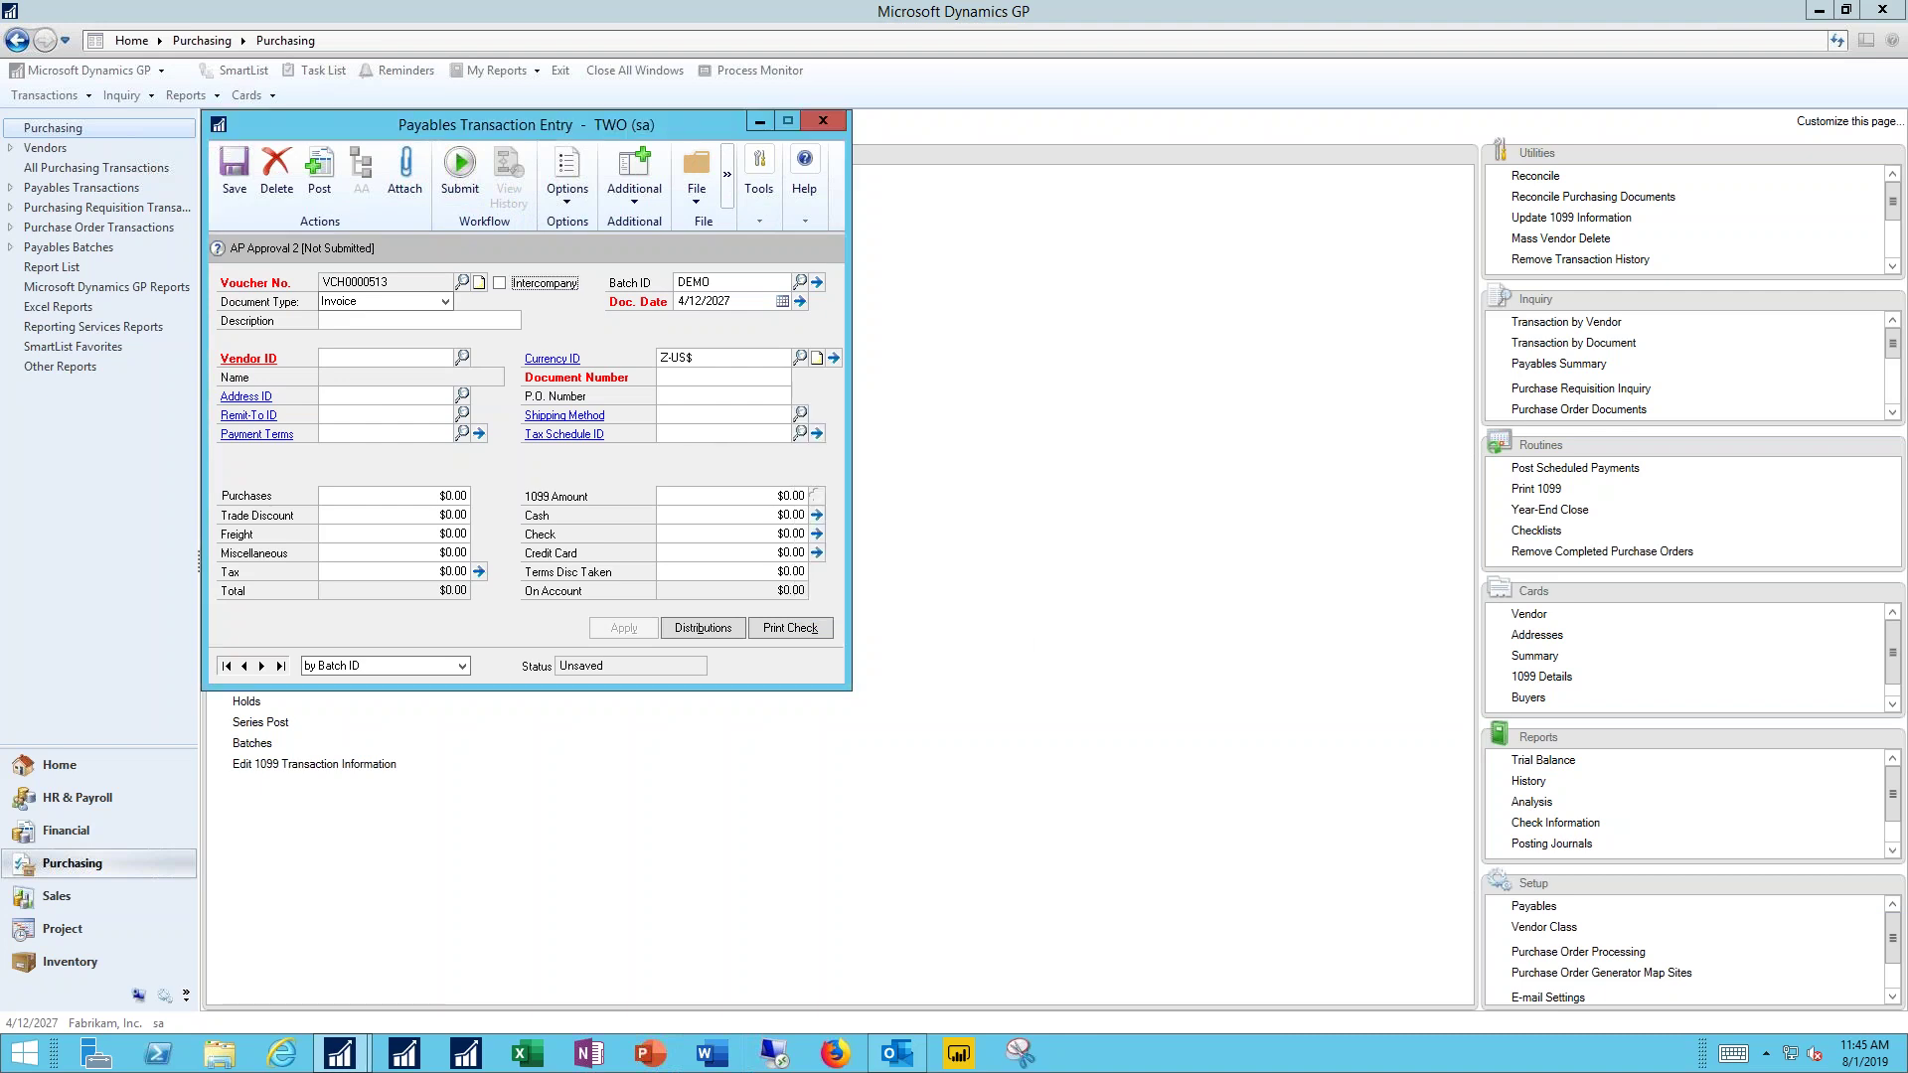
Step: Browse invoices by voucher number and bring back the submitted invoice VCH0000512
left_click(358, 670)
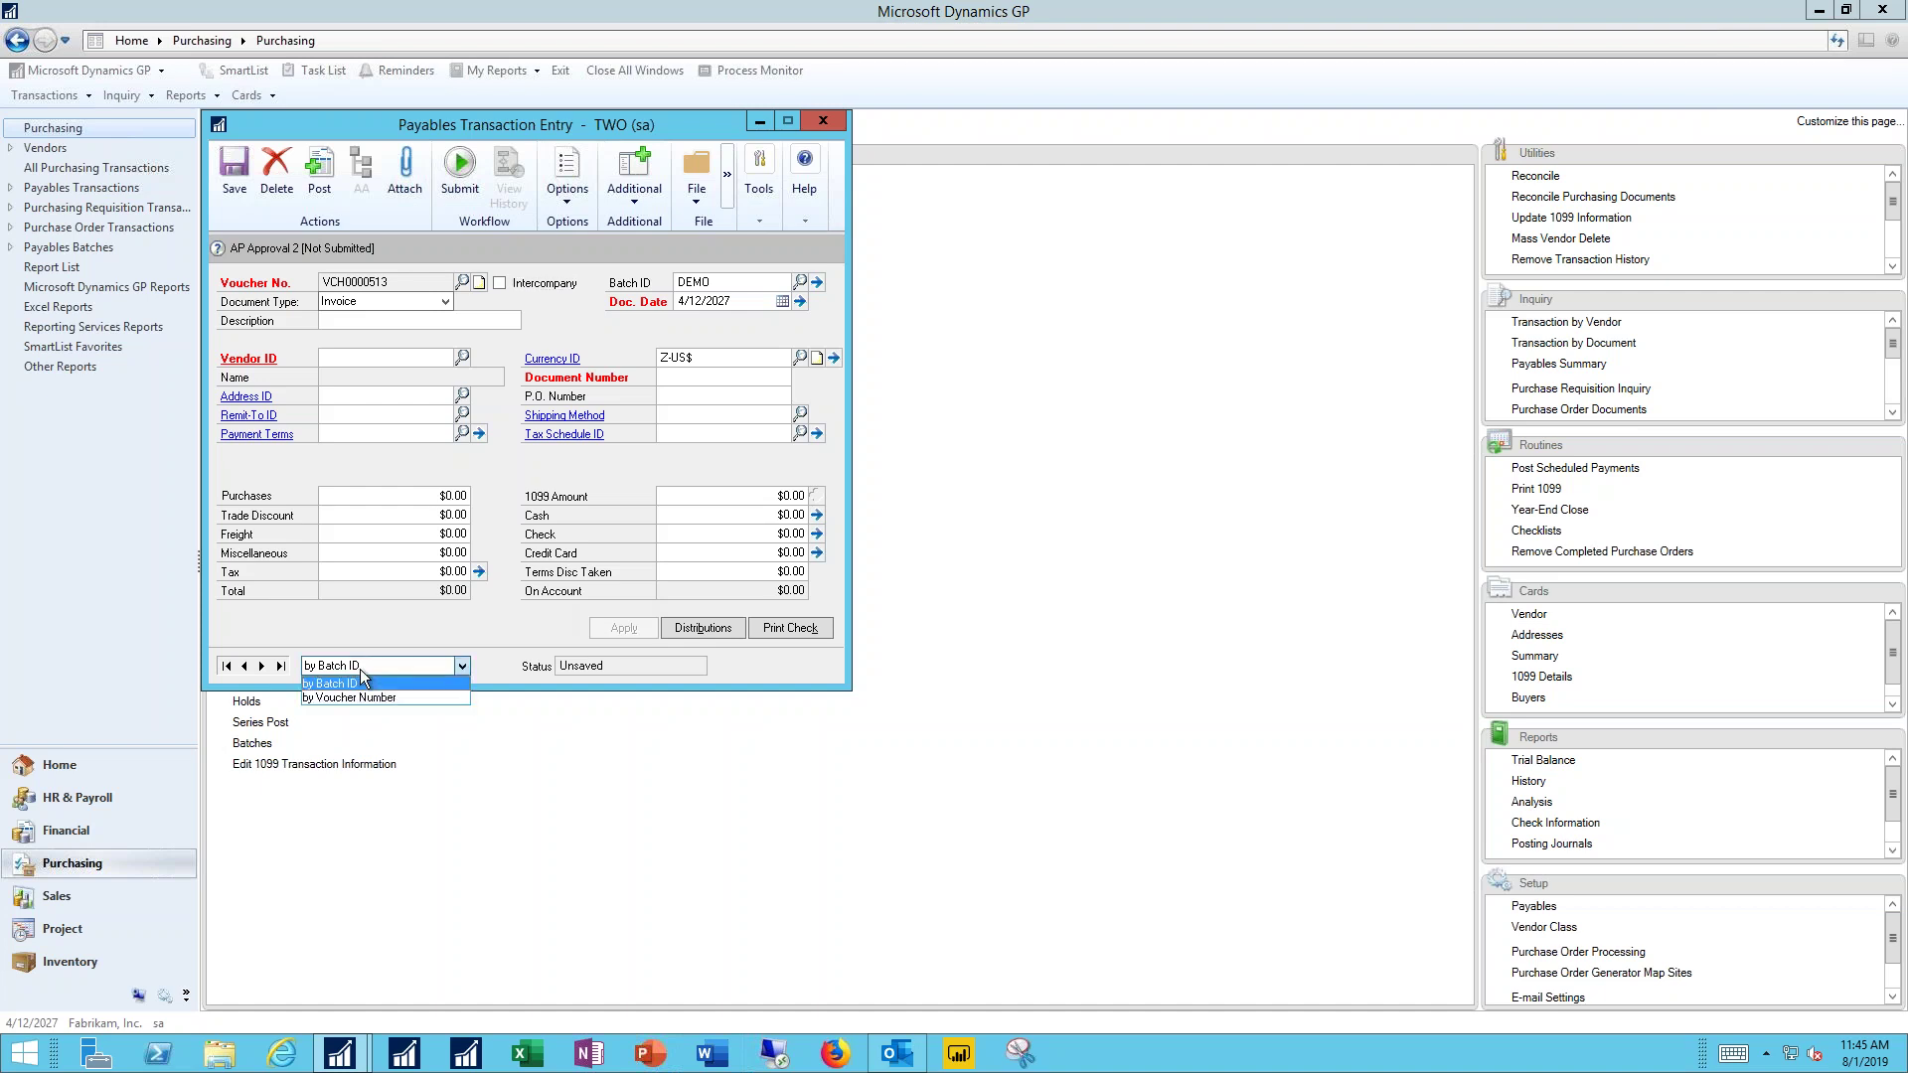
left_click(354, 696)
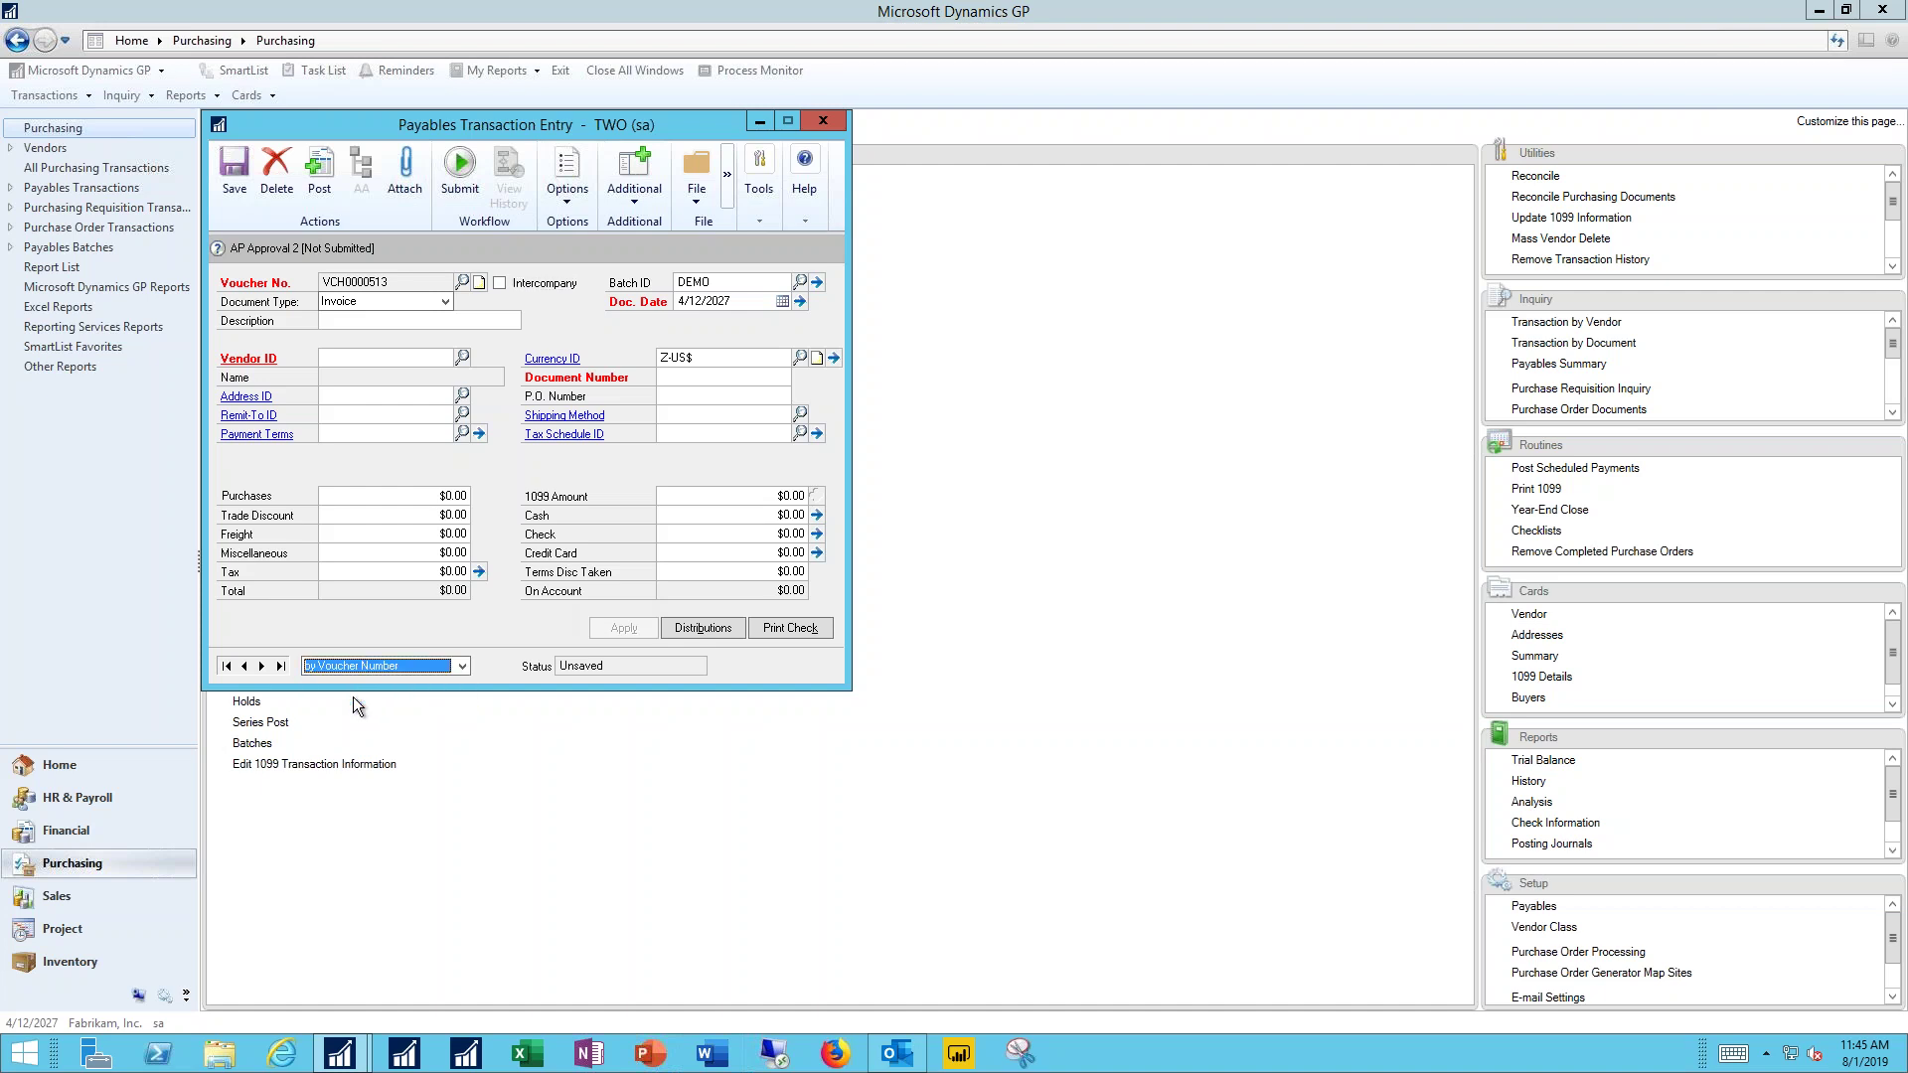
left_click(280, 667)
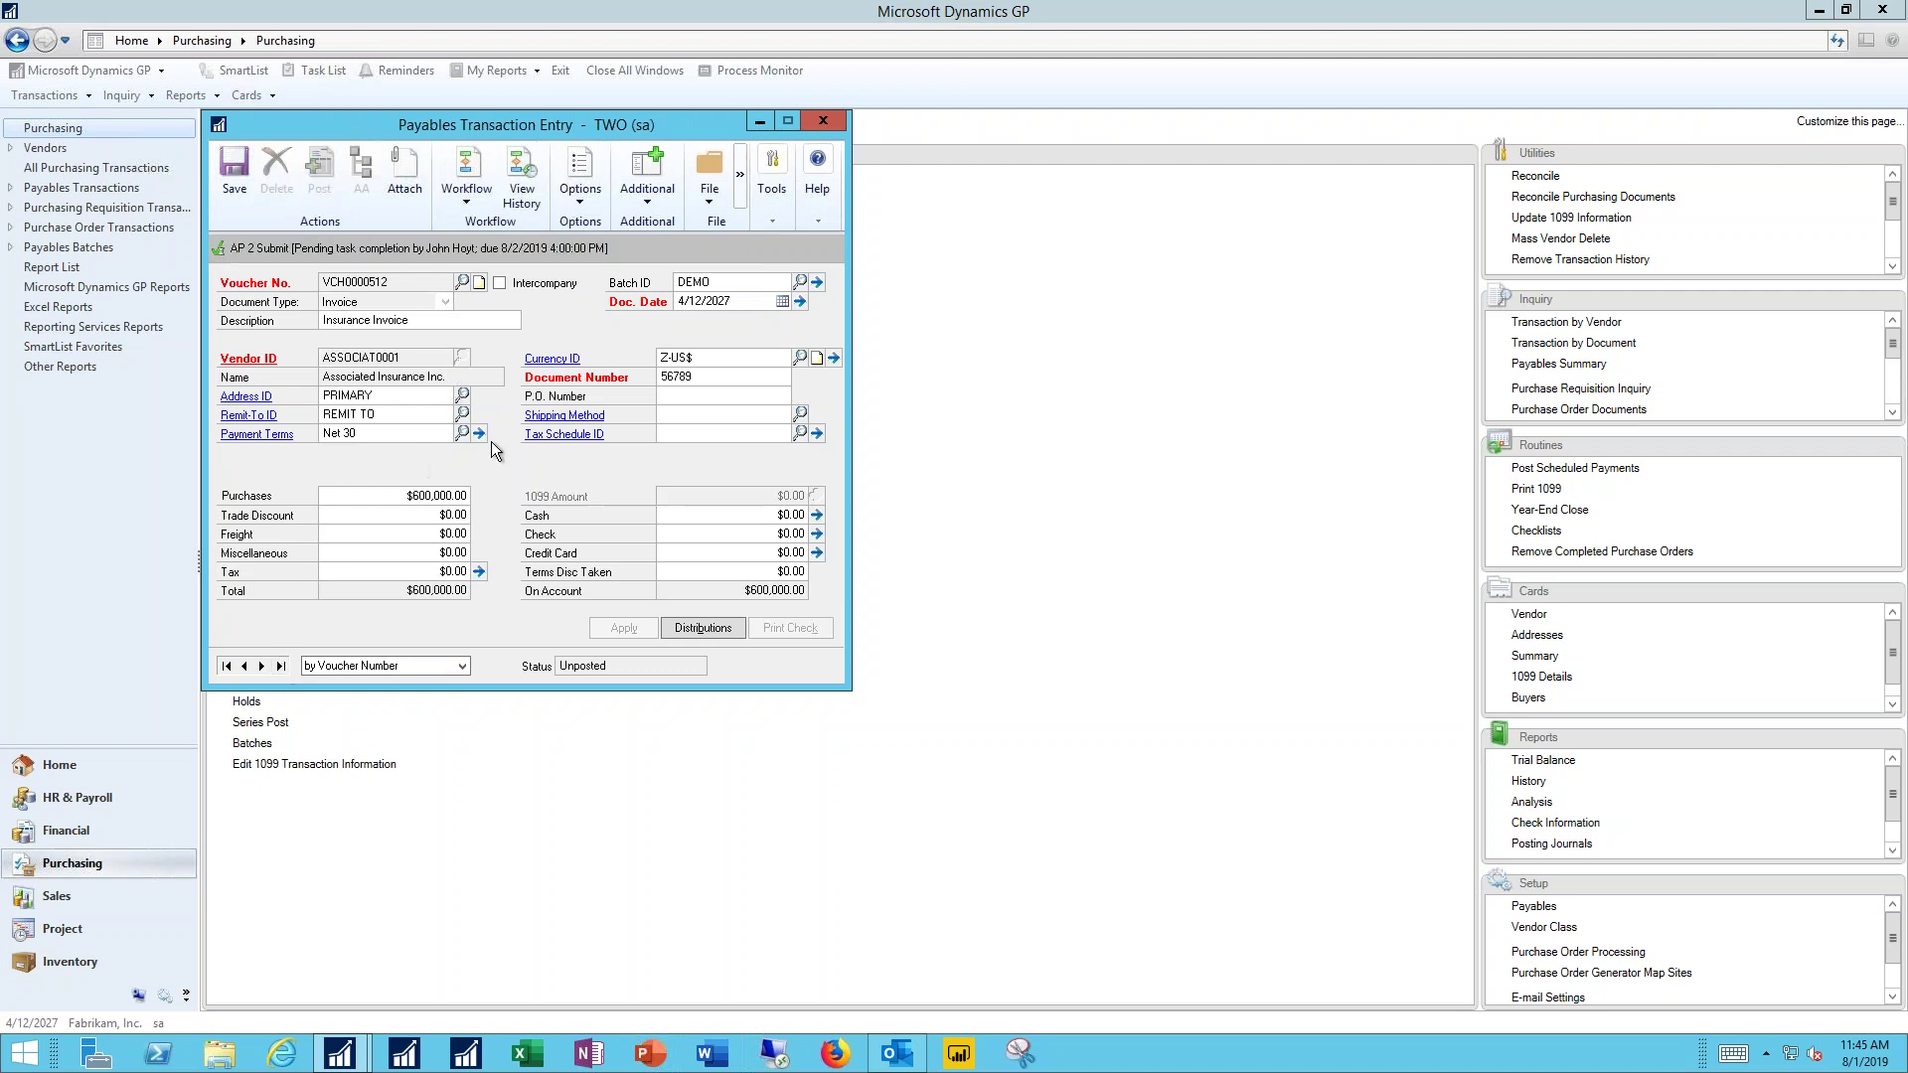
left_click(402, 174)
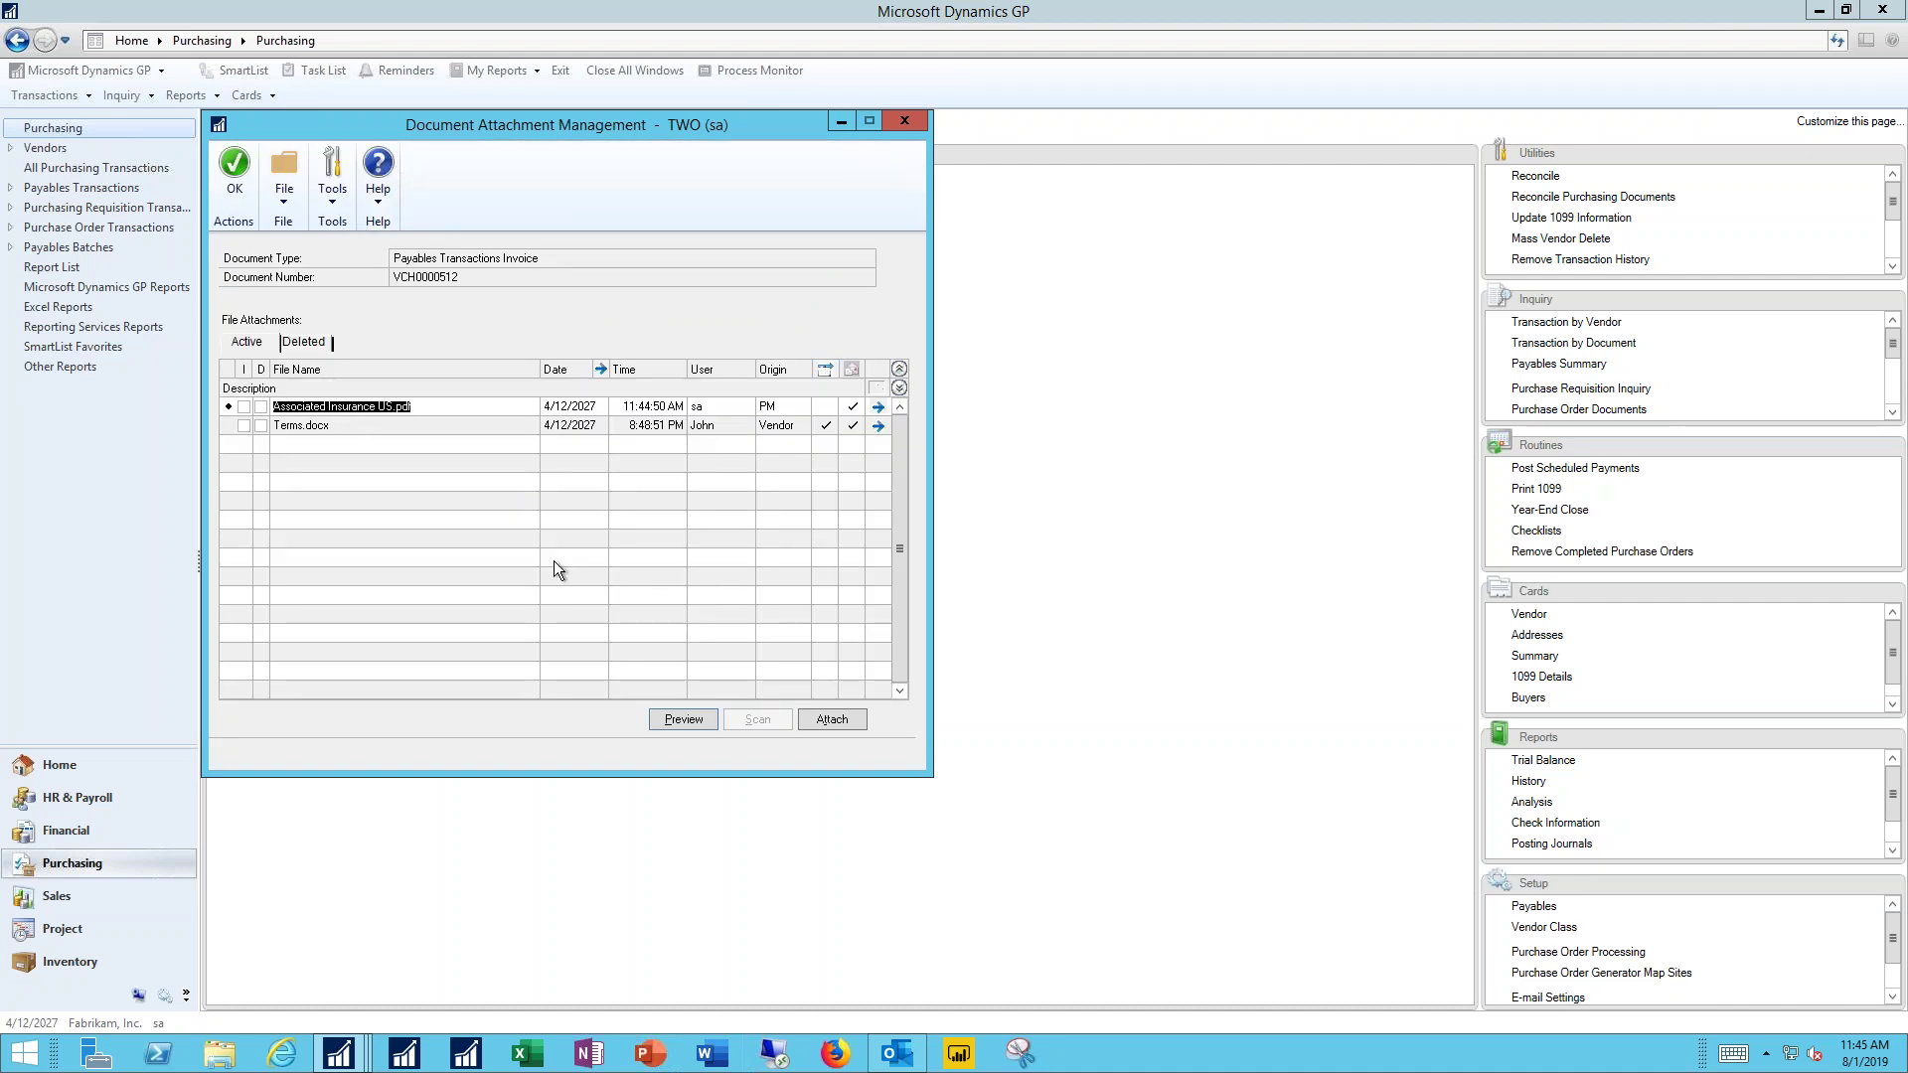
left_click(235, 172)
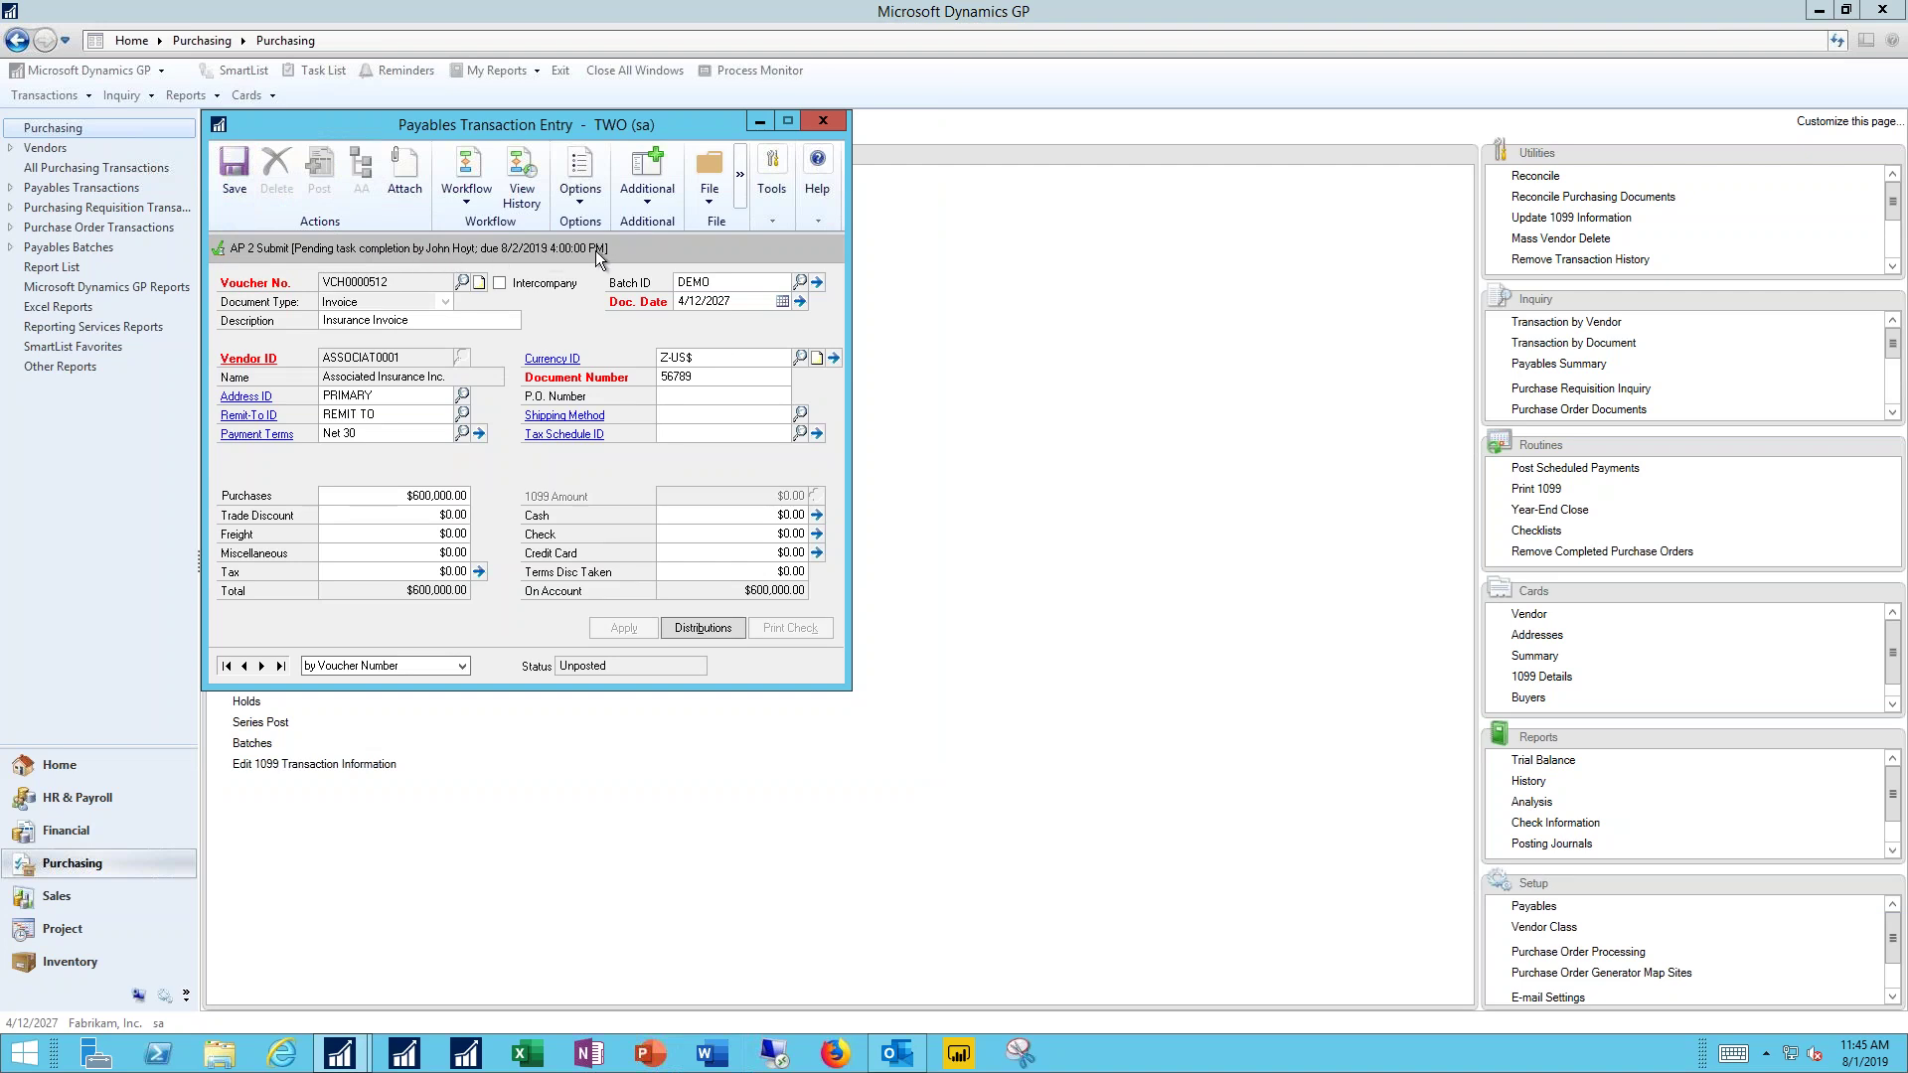
left_click(519, 180)
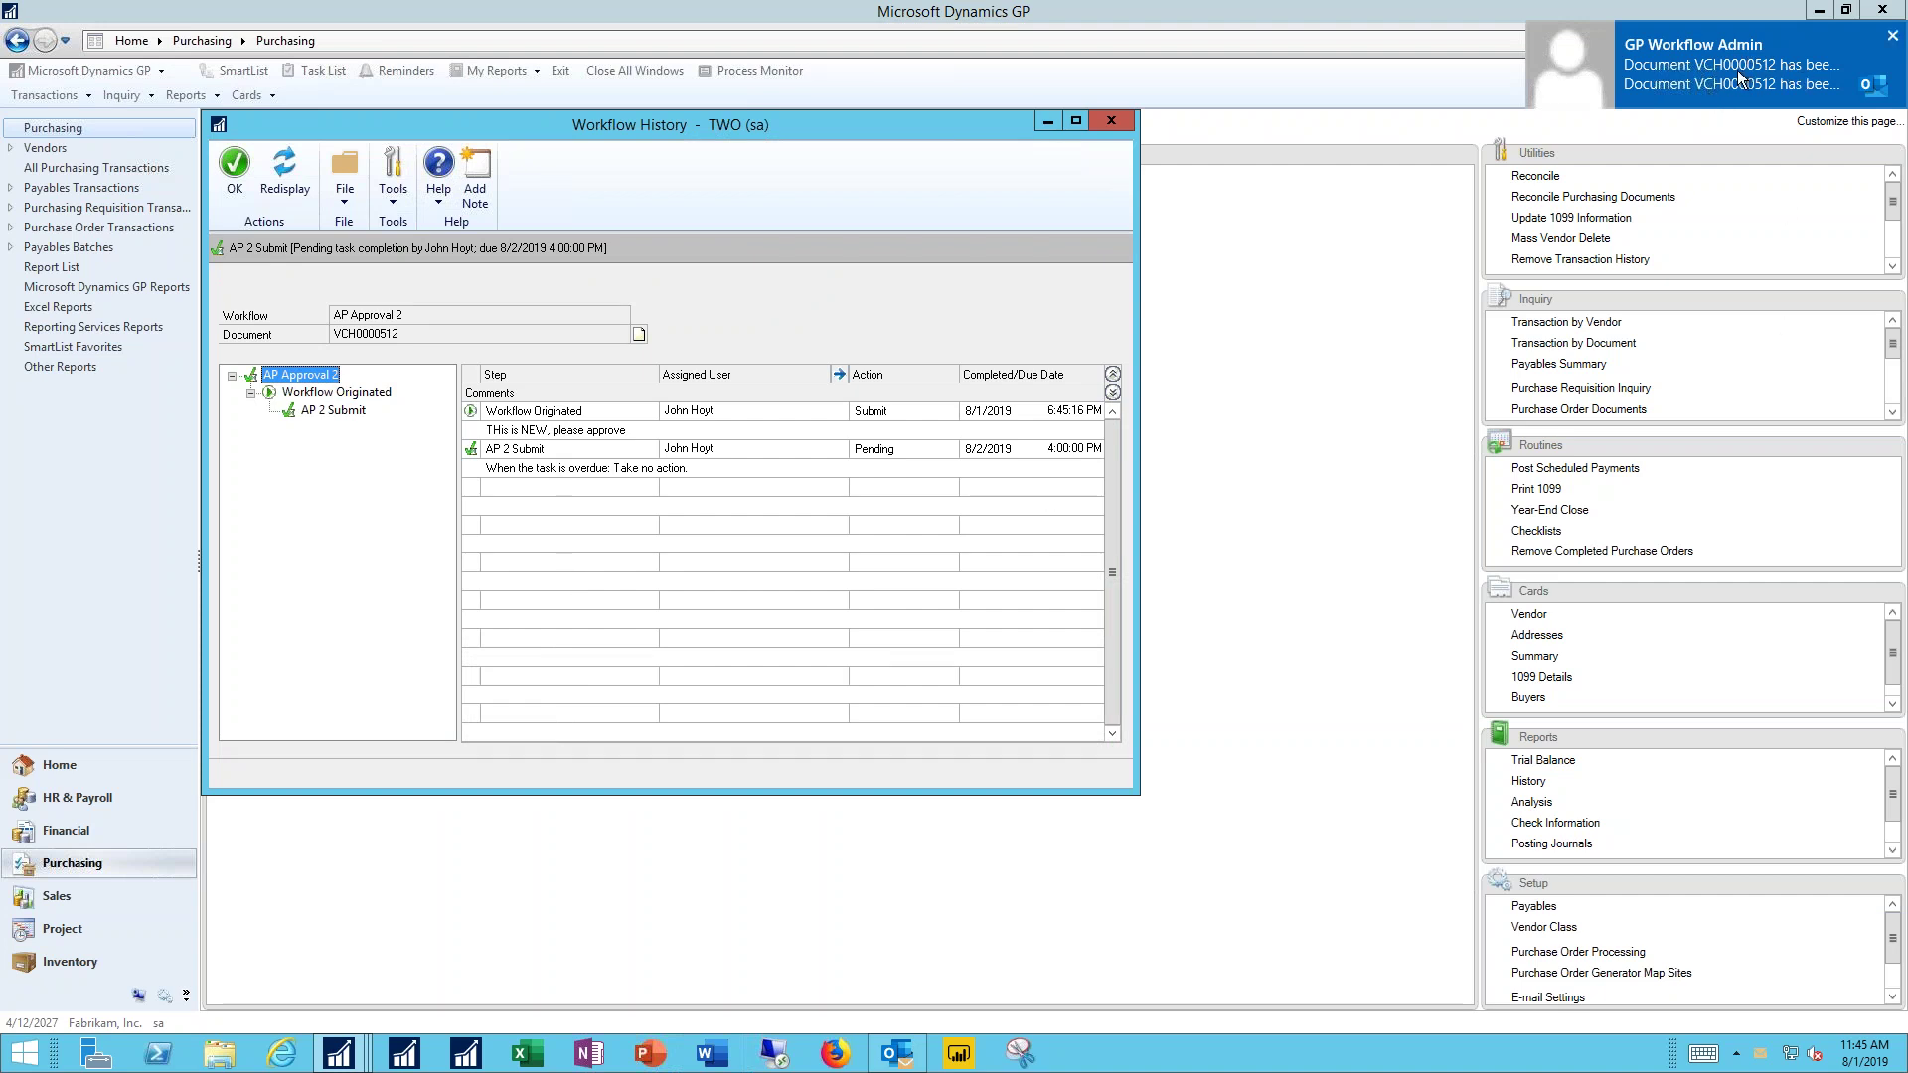
Step: In Outlook, read the VCH0000512 submission notice, then the newer task assignment email
left_click(895, 1054)
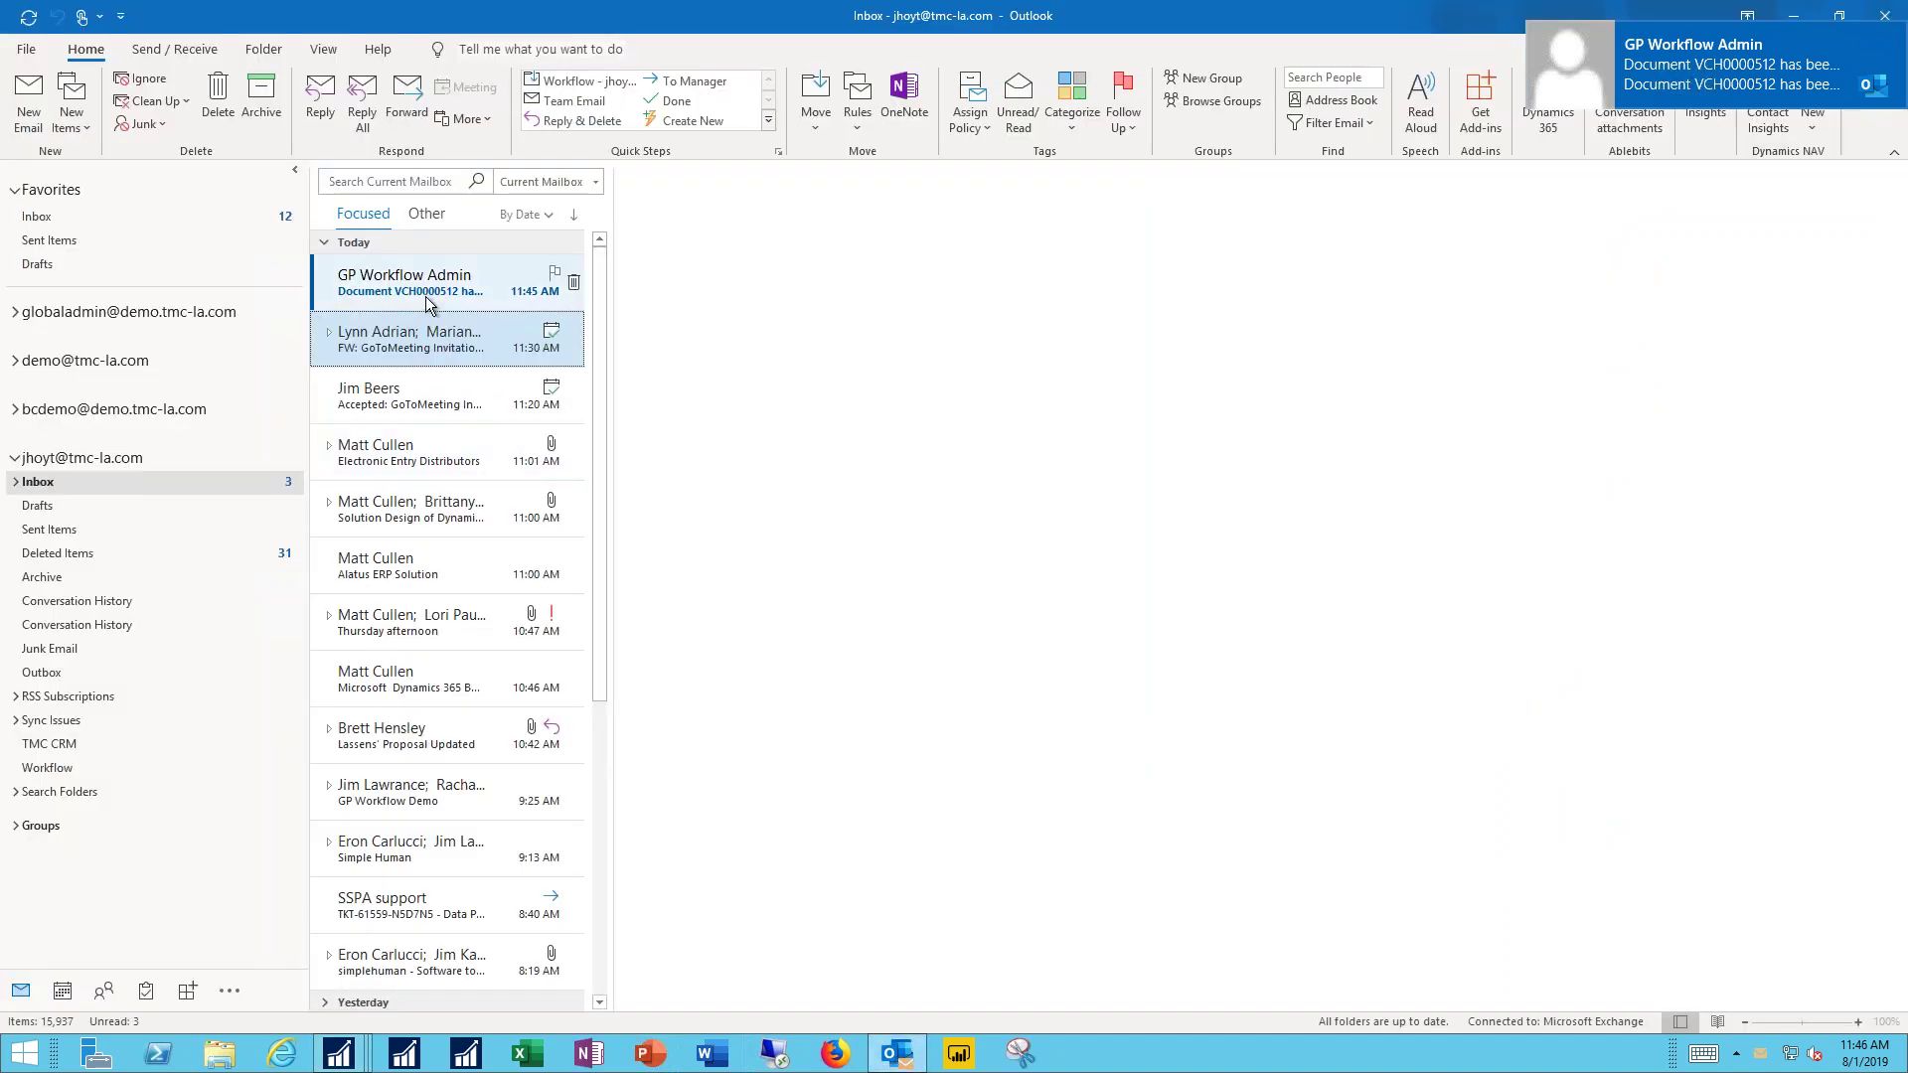
left_click(424, 297)
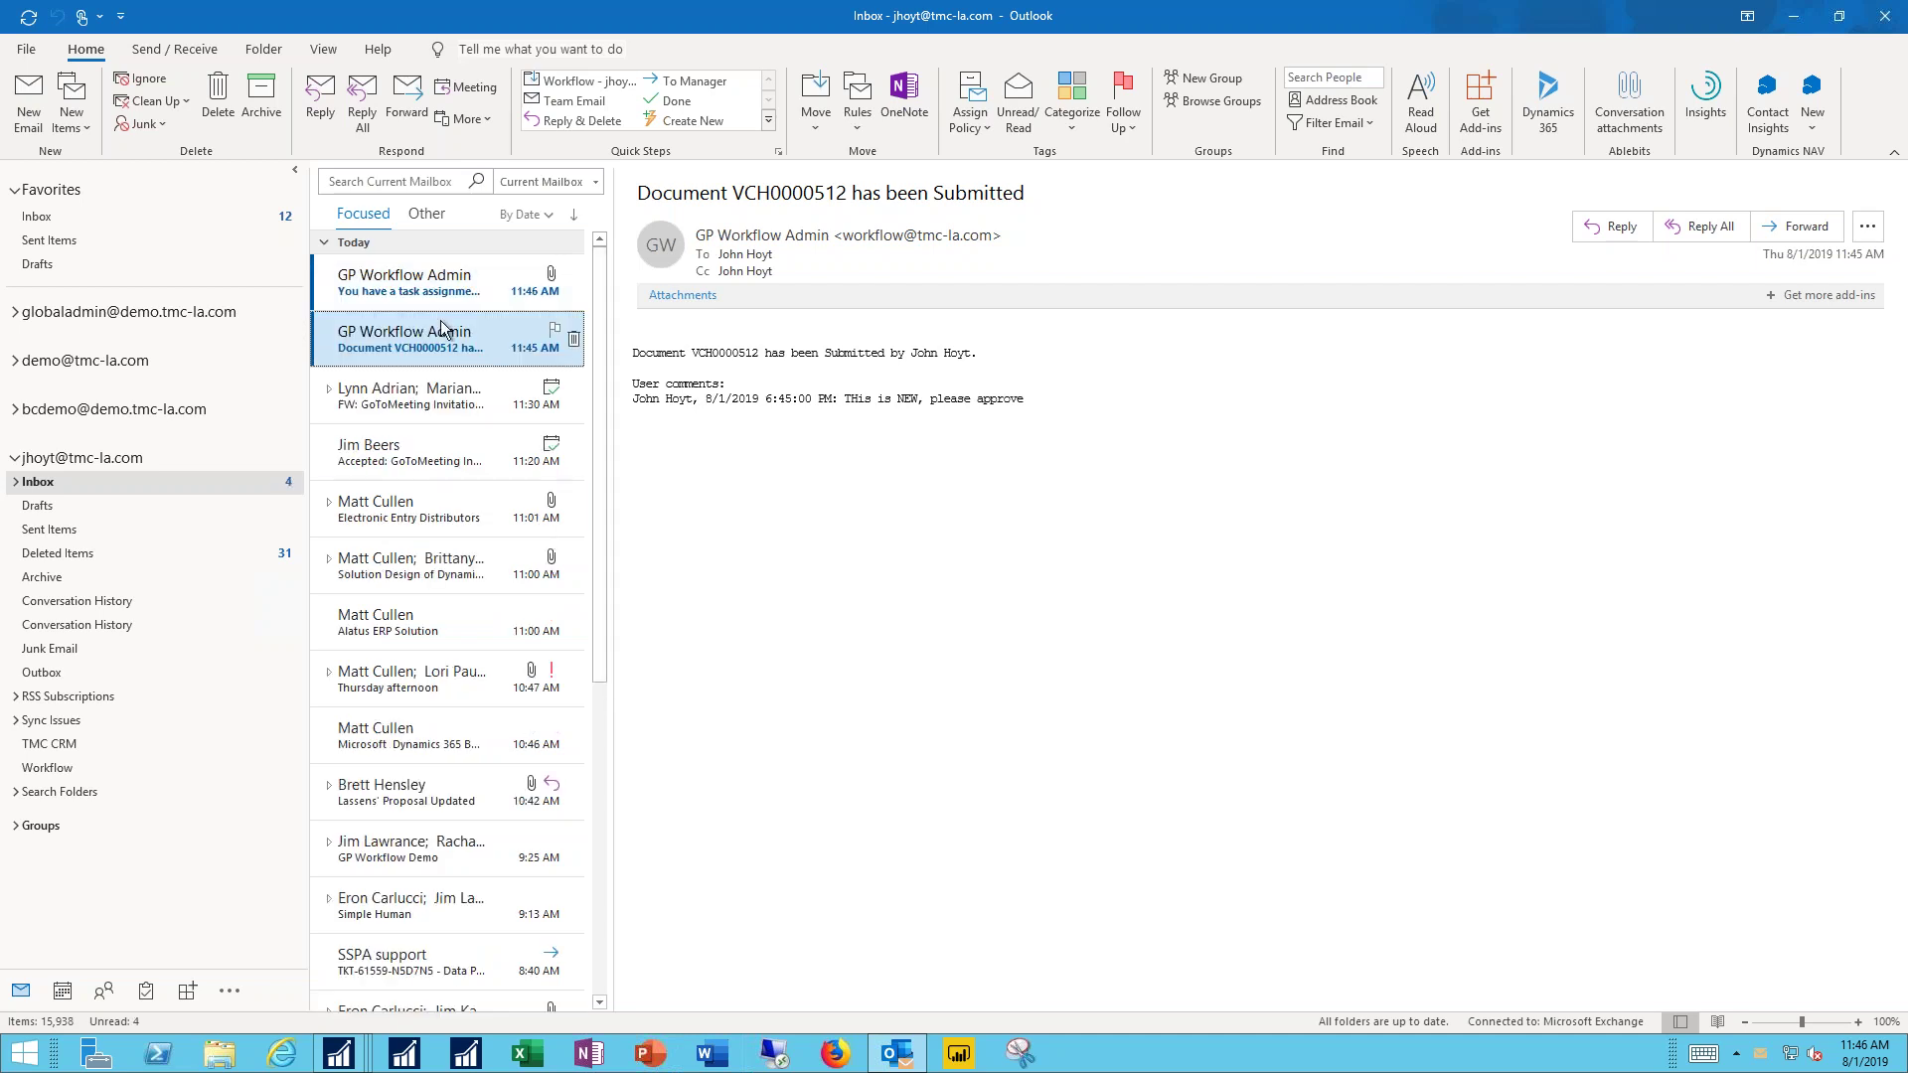
left_click(392, 282)
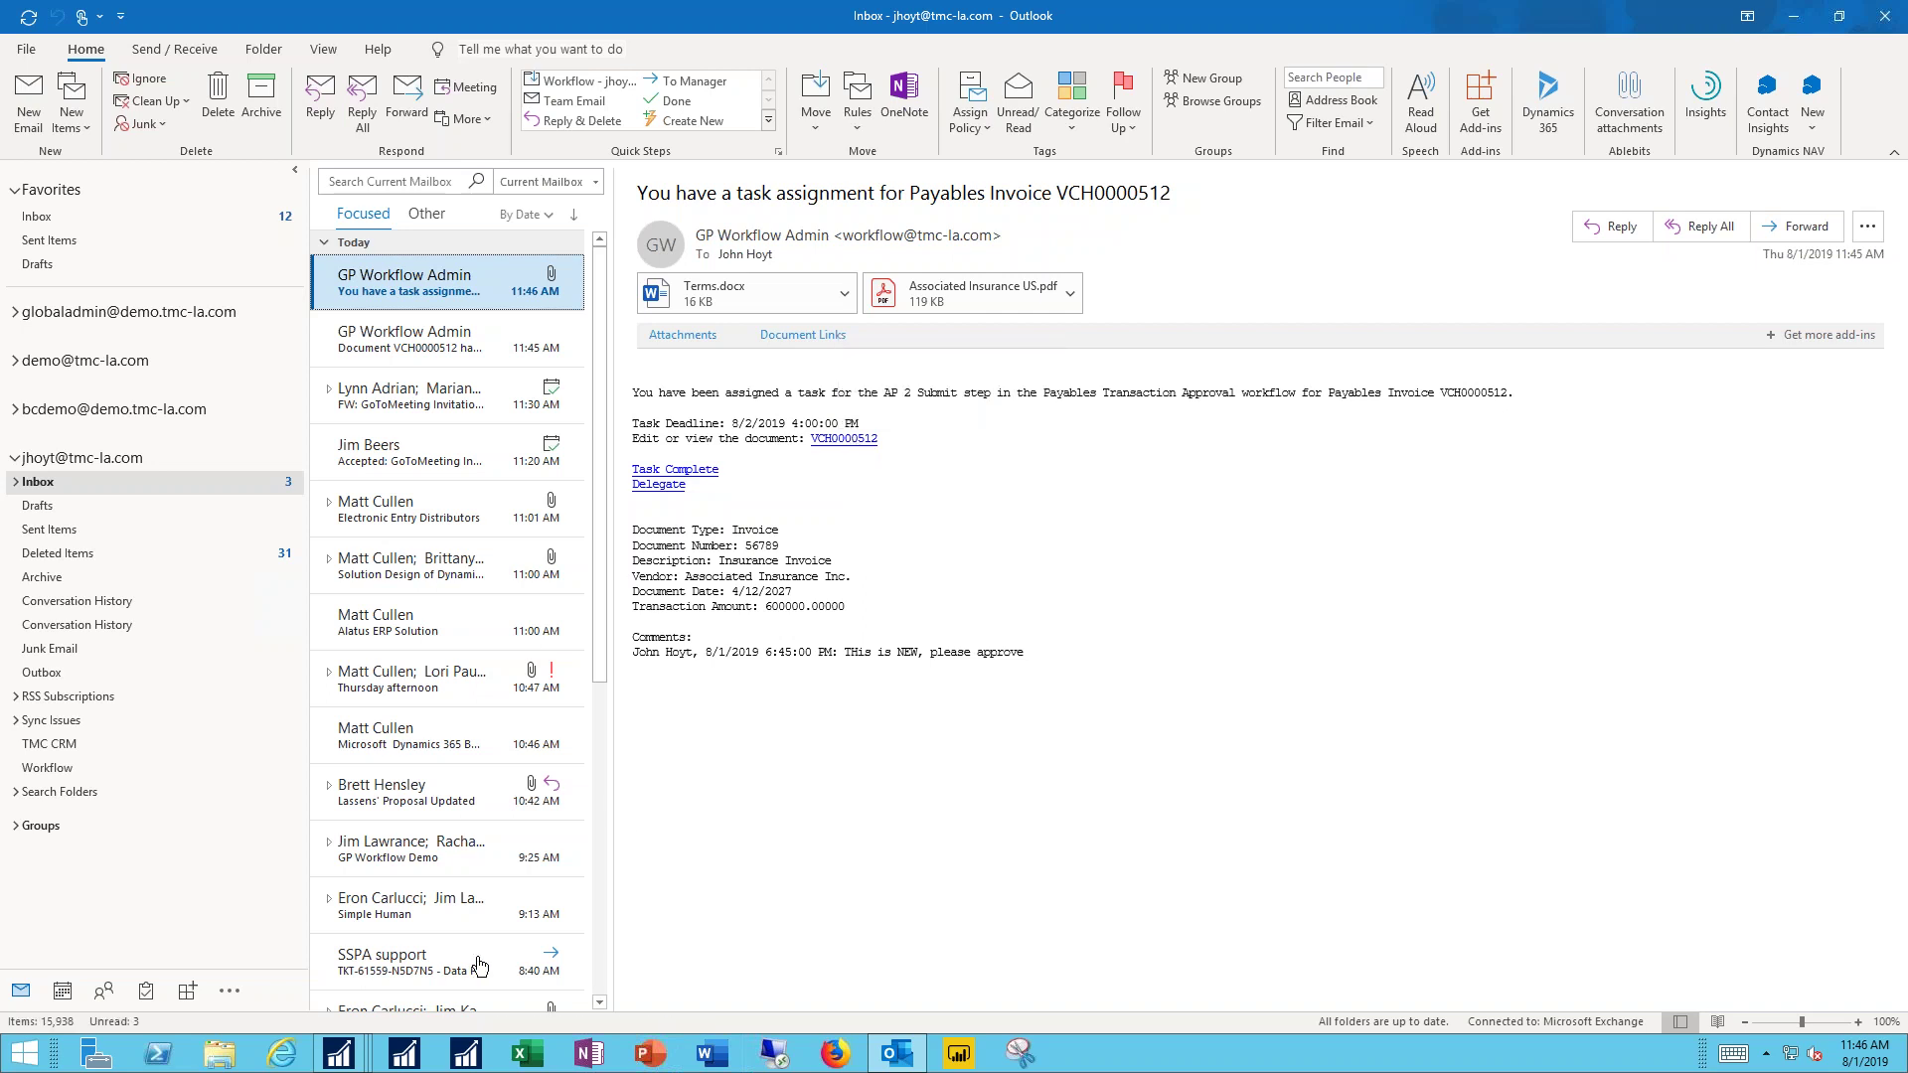
Step: Close the Payables Transaction Entry and Workflow History windows, then return to Outlook
left_click(355, 1055)
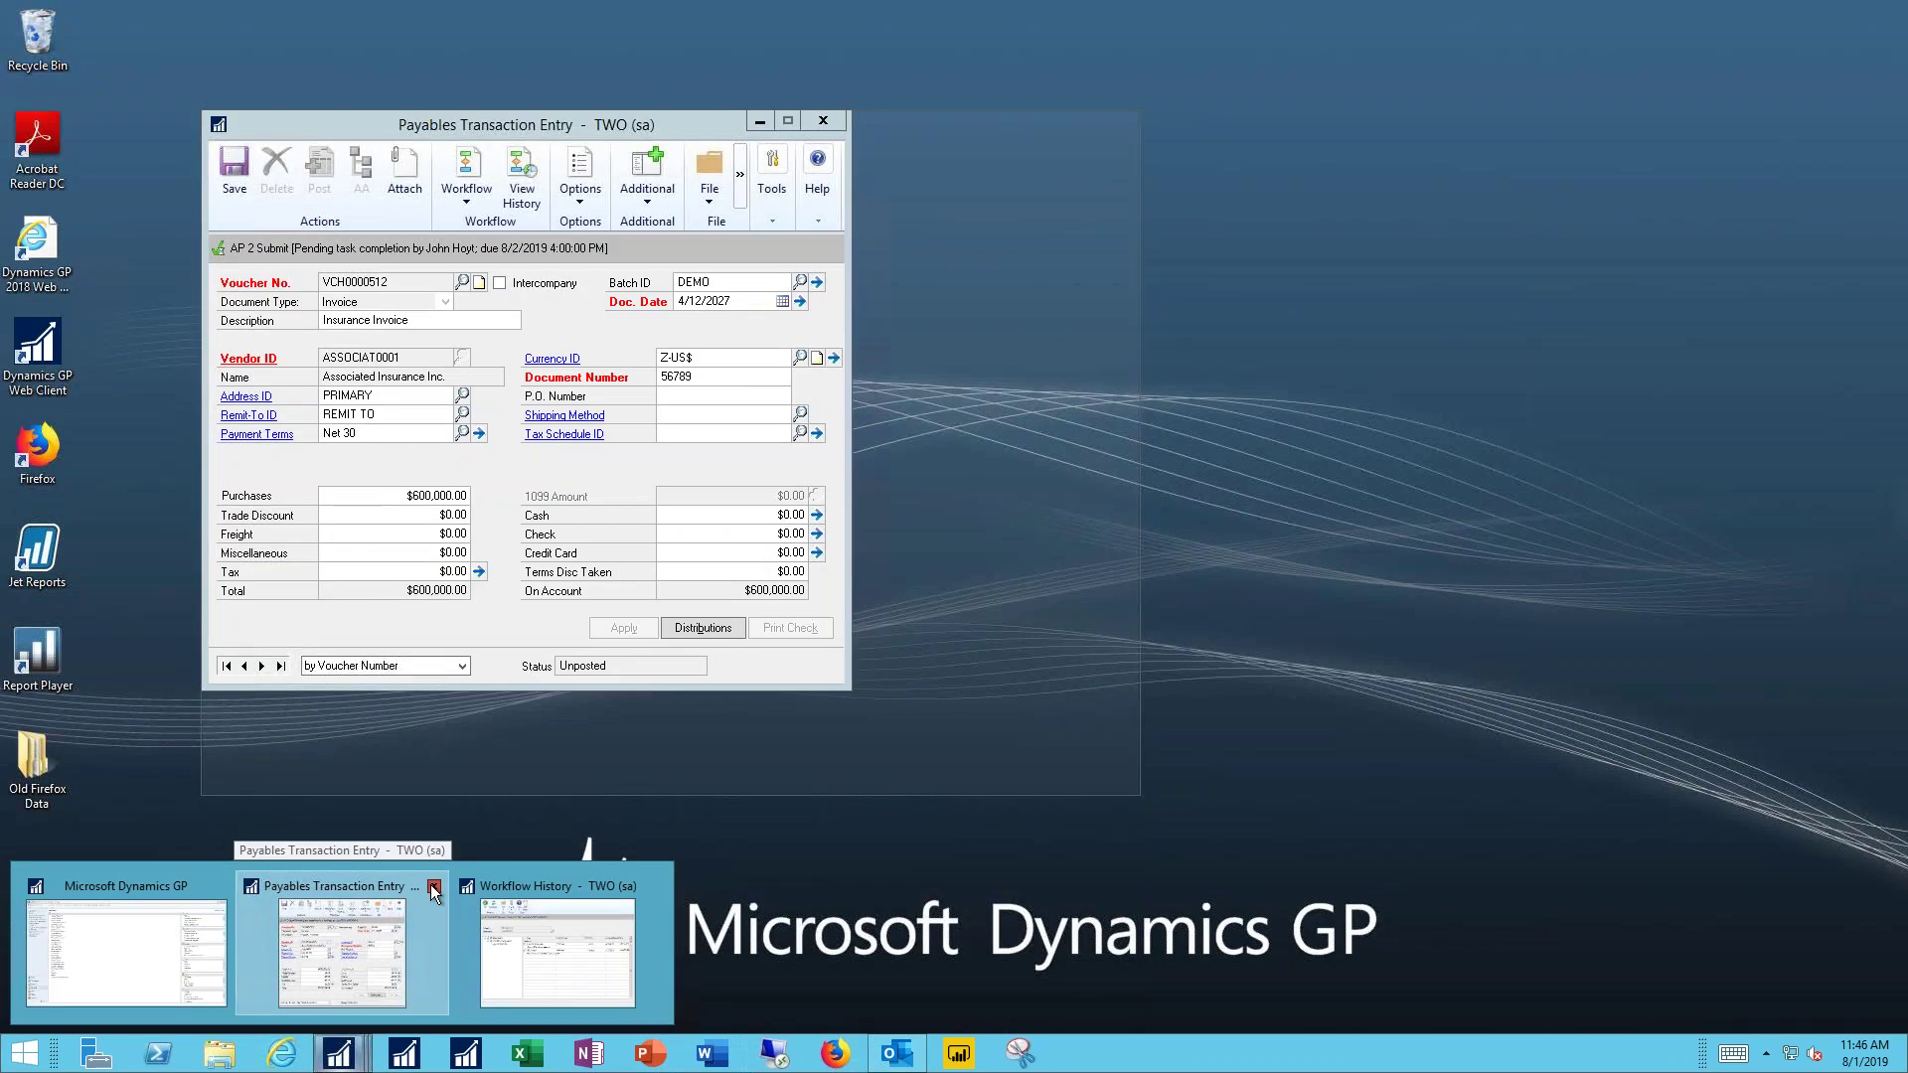
left_click(428, 885)
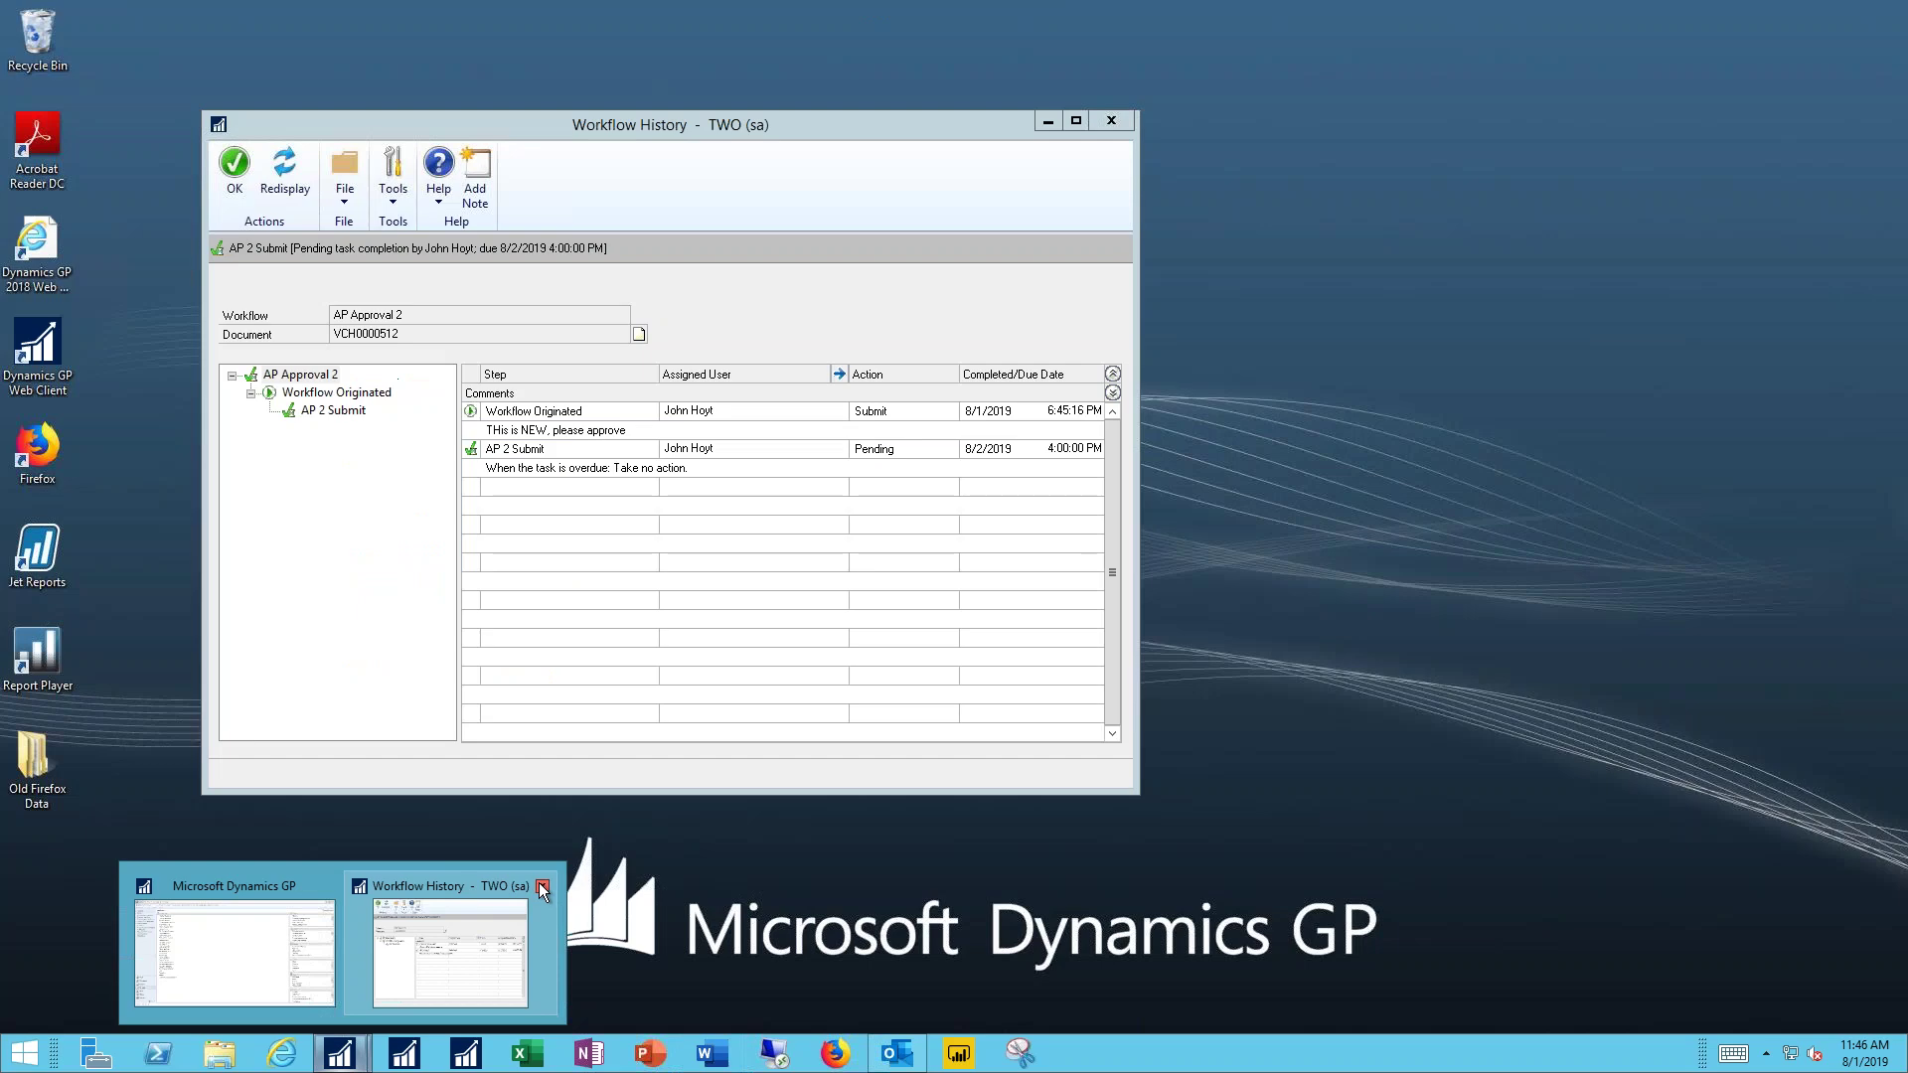
left_click(540, 885)
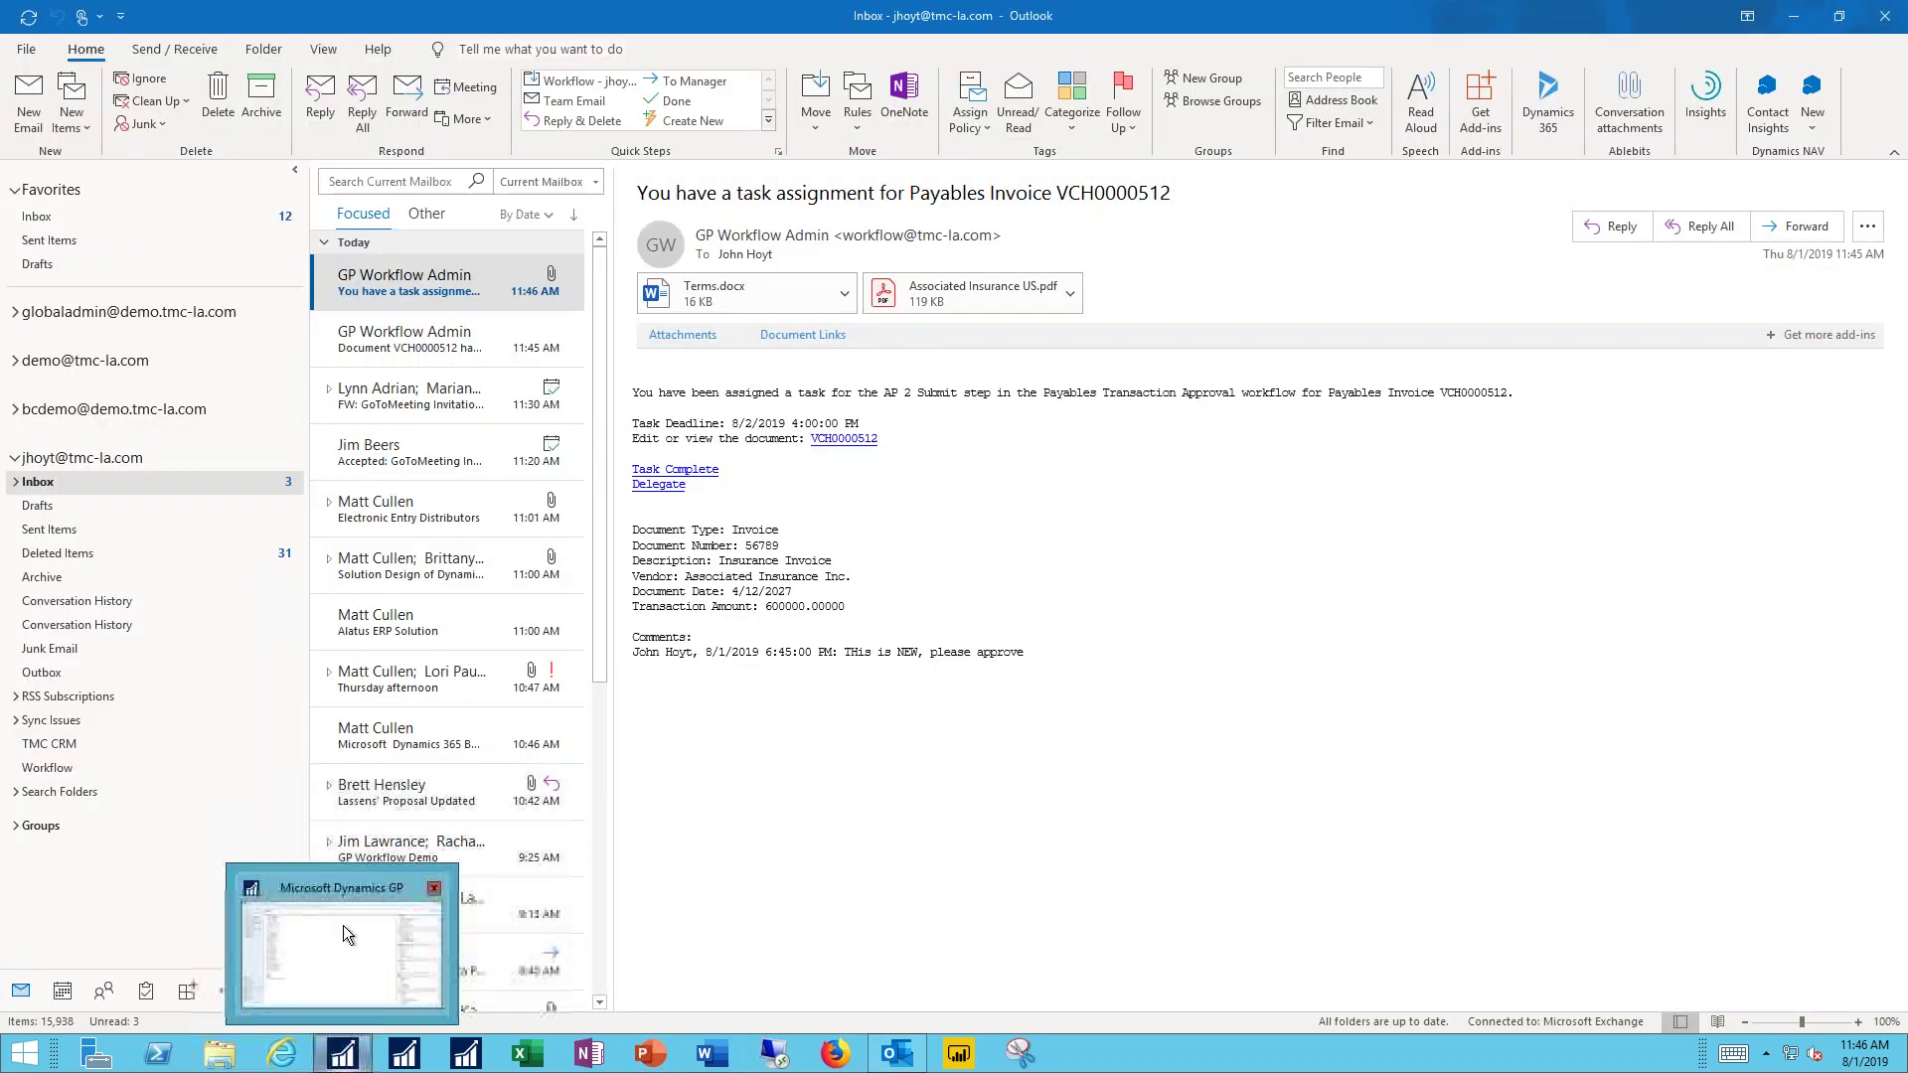
left_click(344, 926)
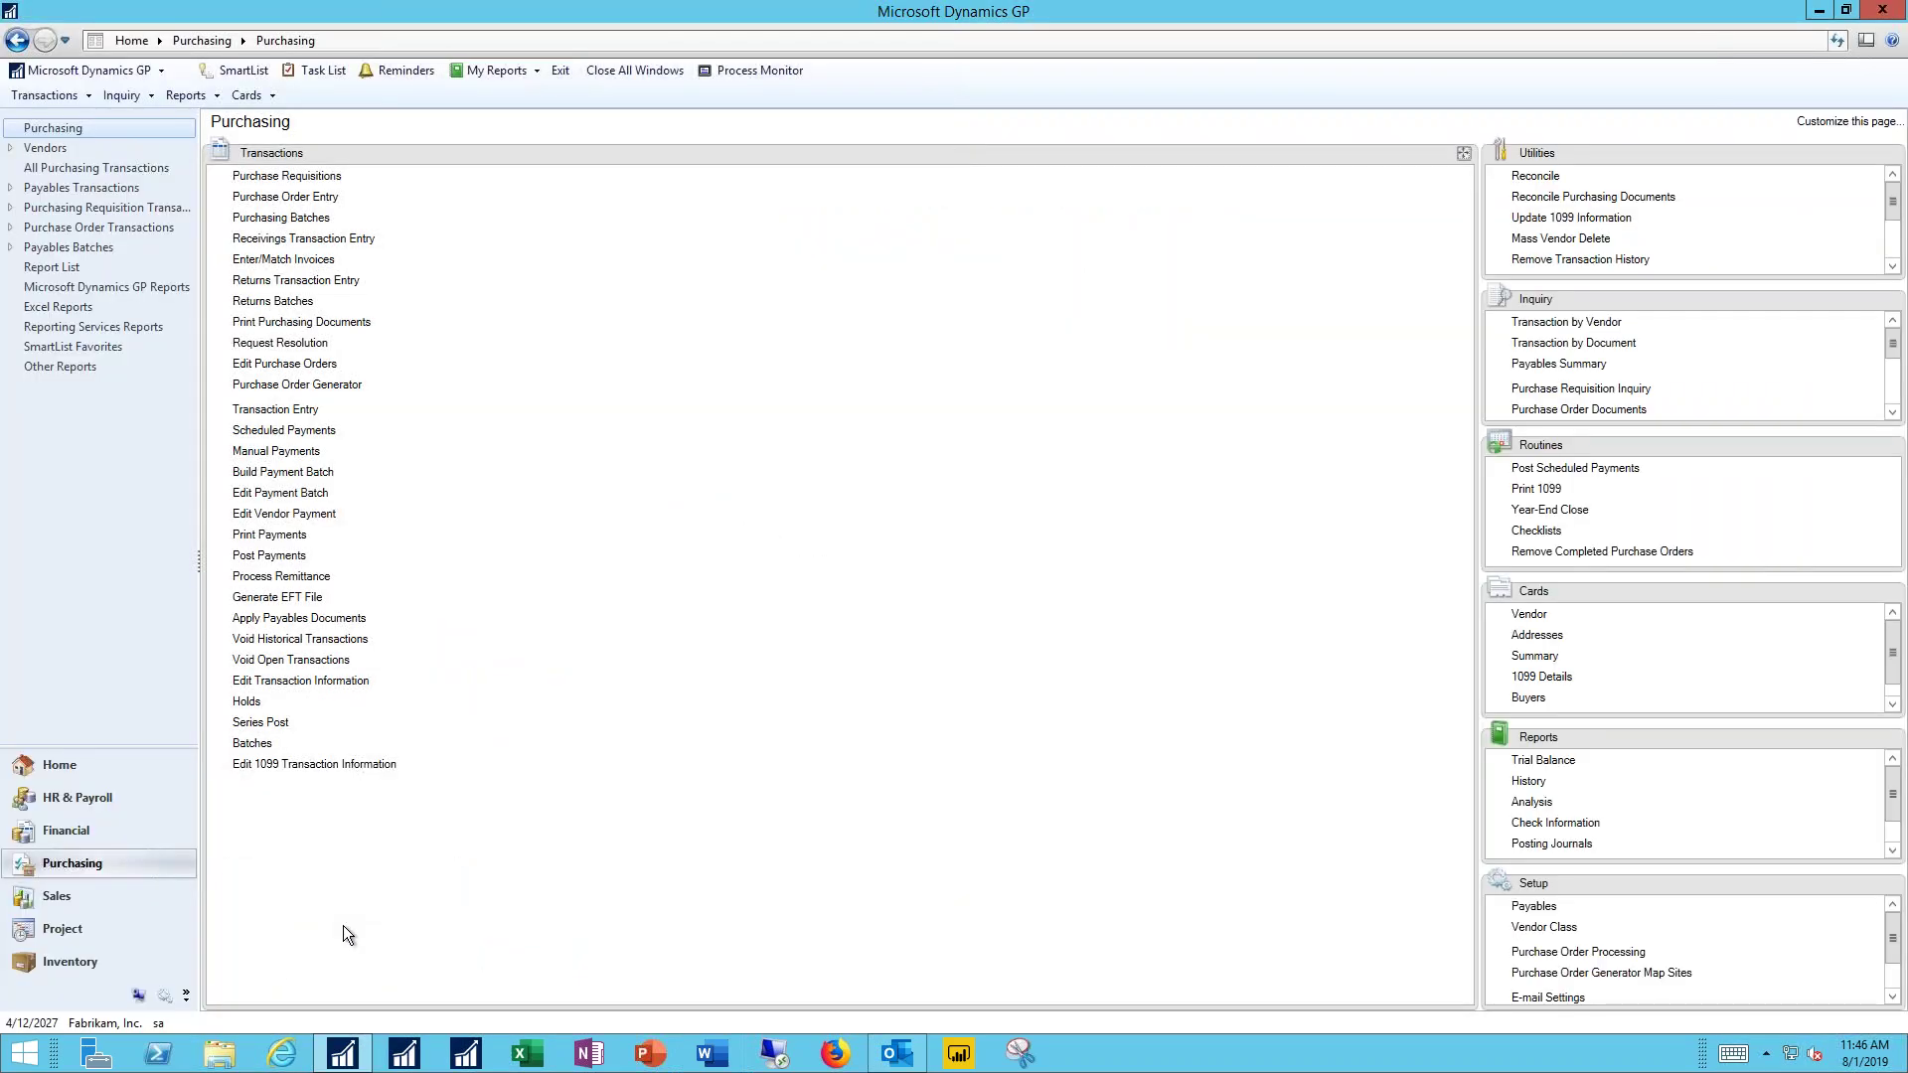
left_click(1820, 11)
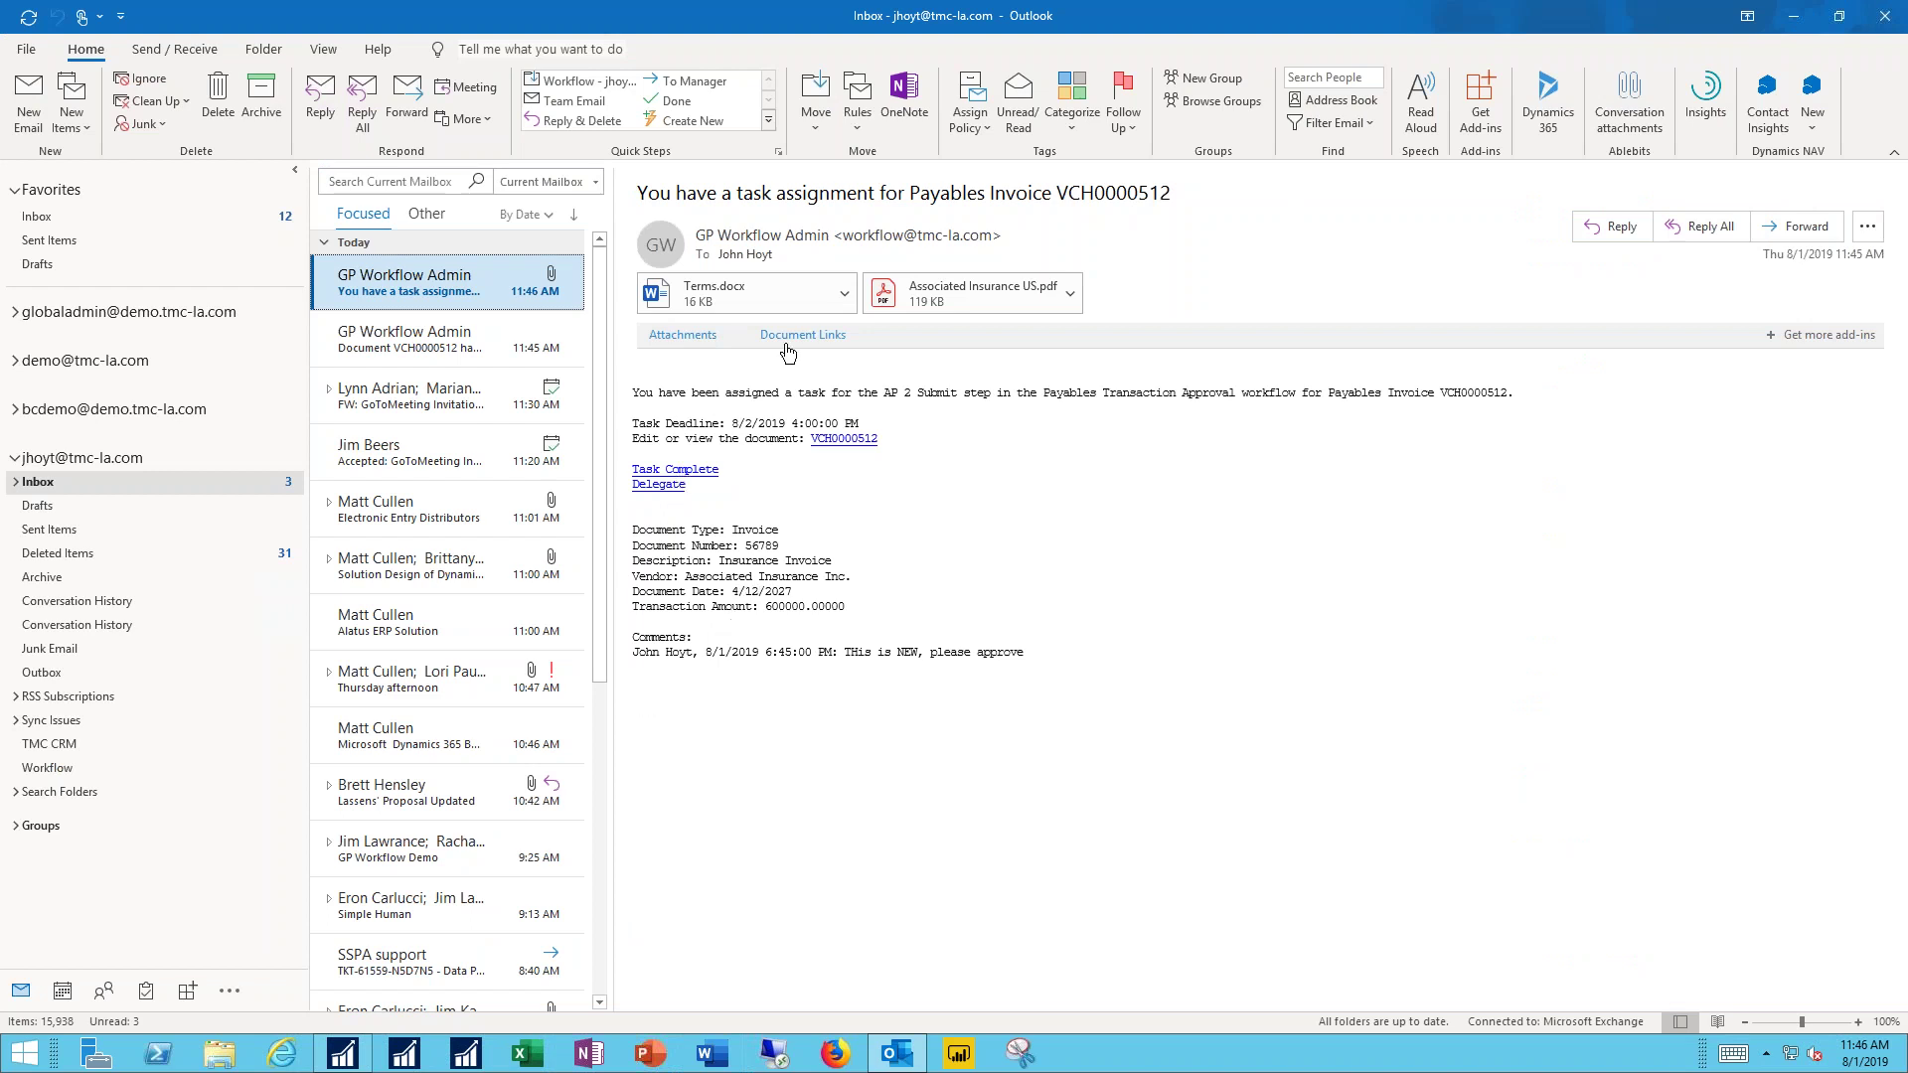
Step: Open VCH0000512 from the email link, check its workflow actions, and close the entry
left_click(842, 438)
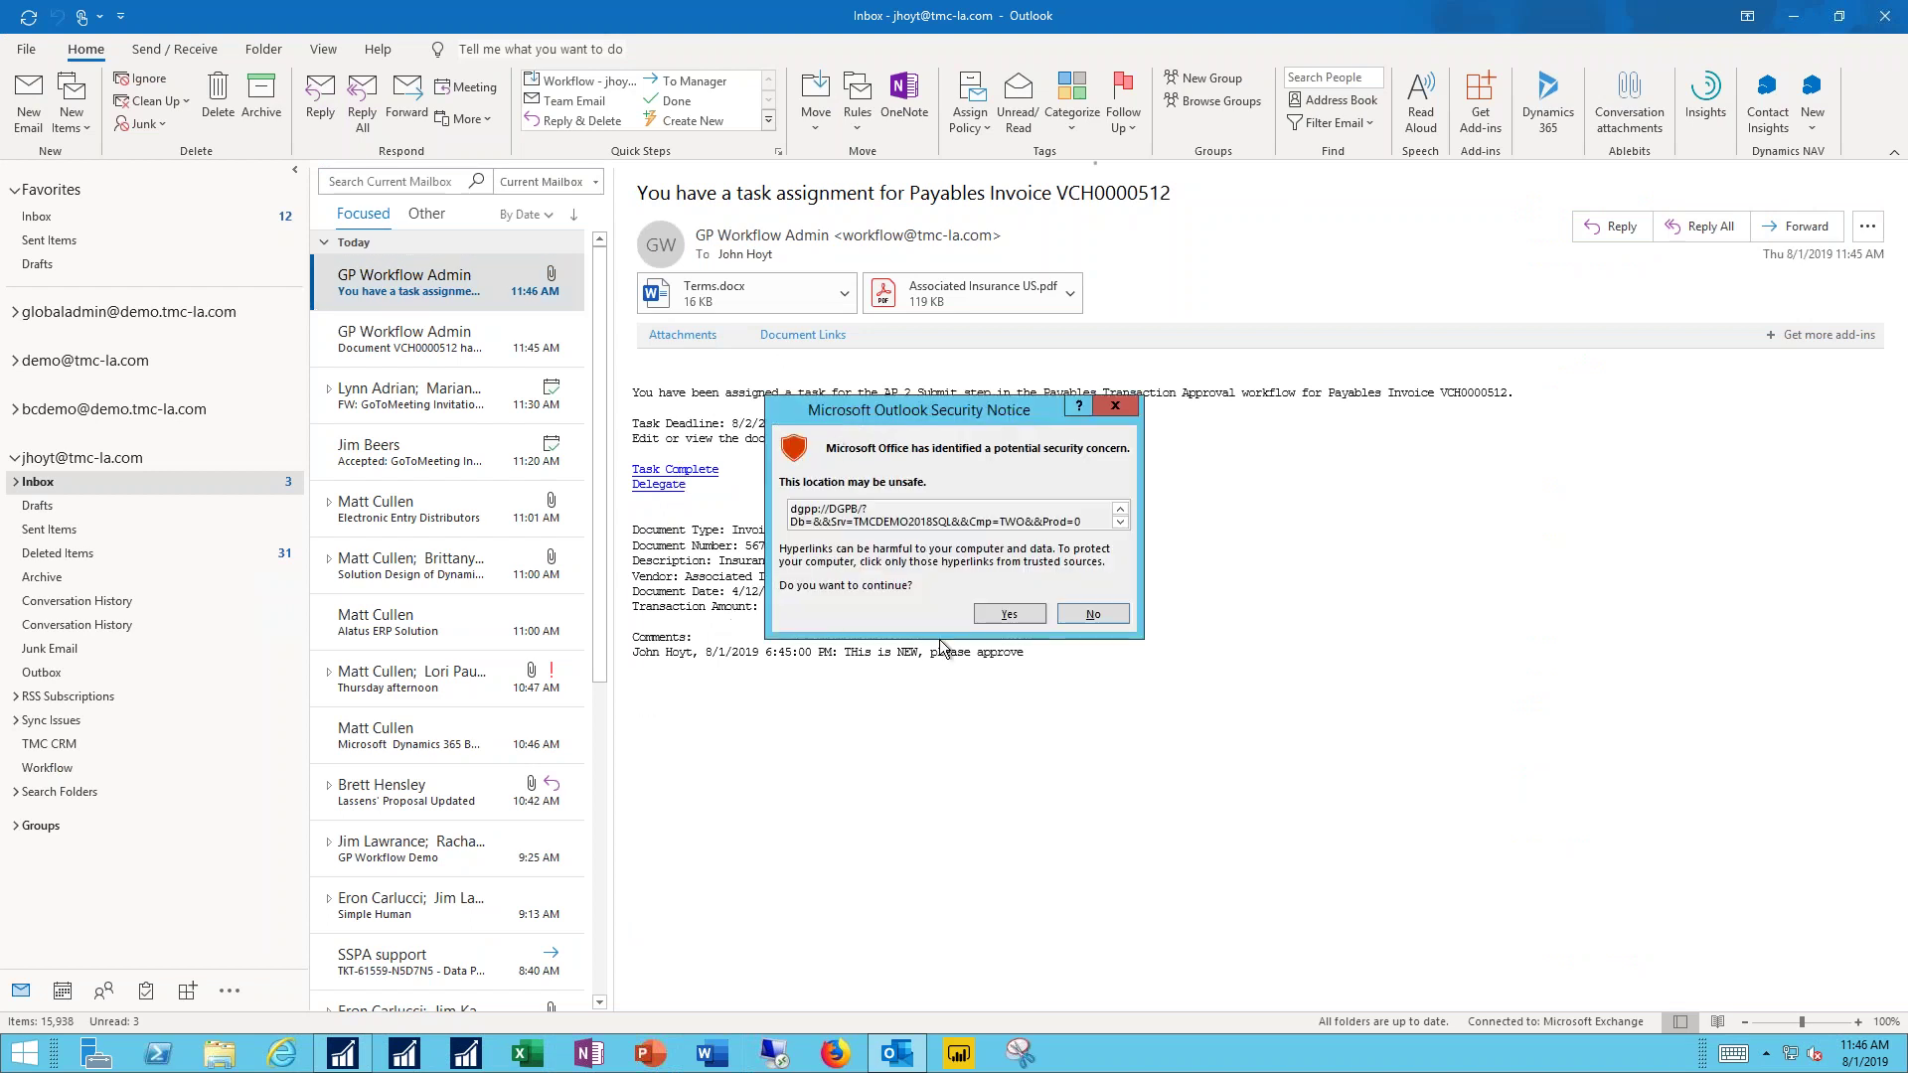
left_click(1009, 614)
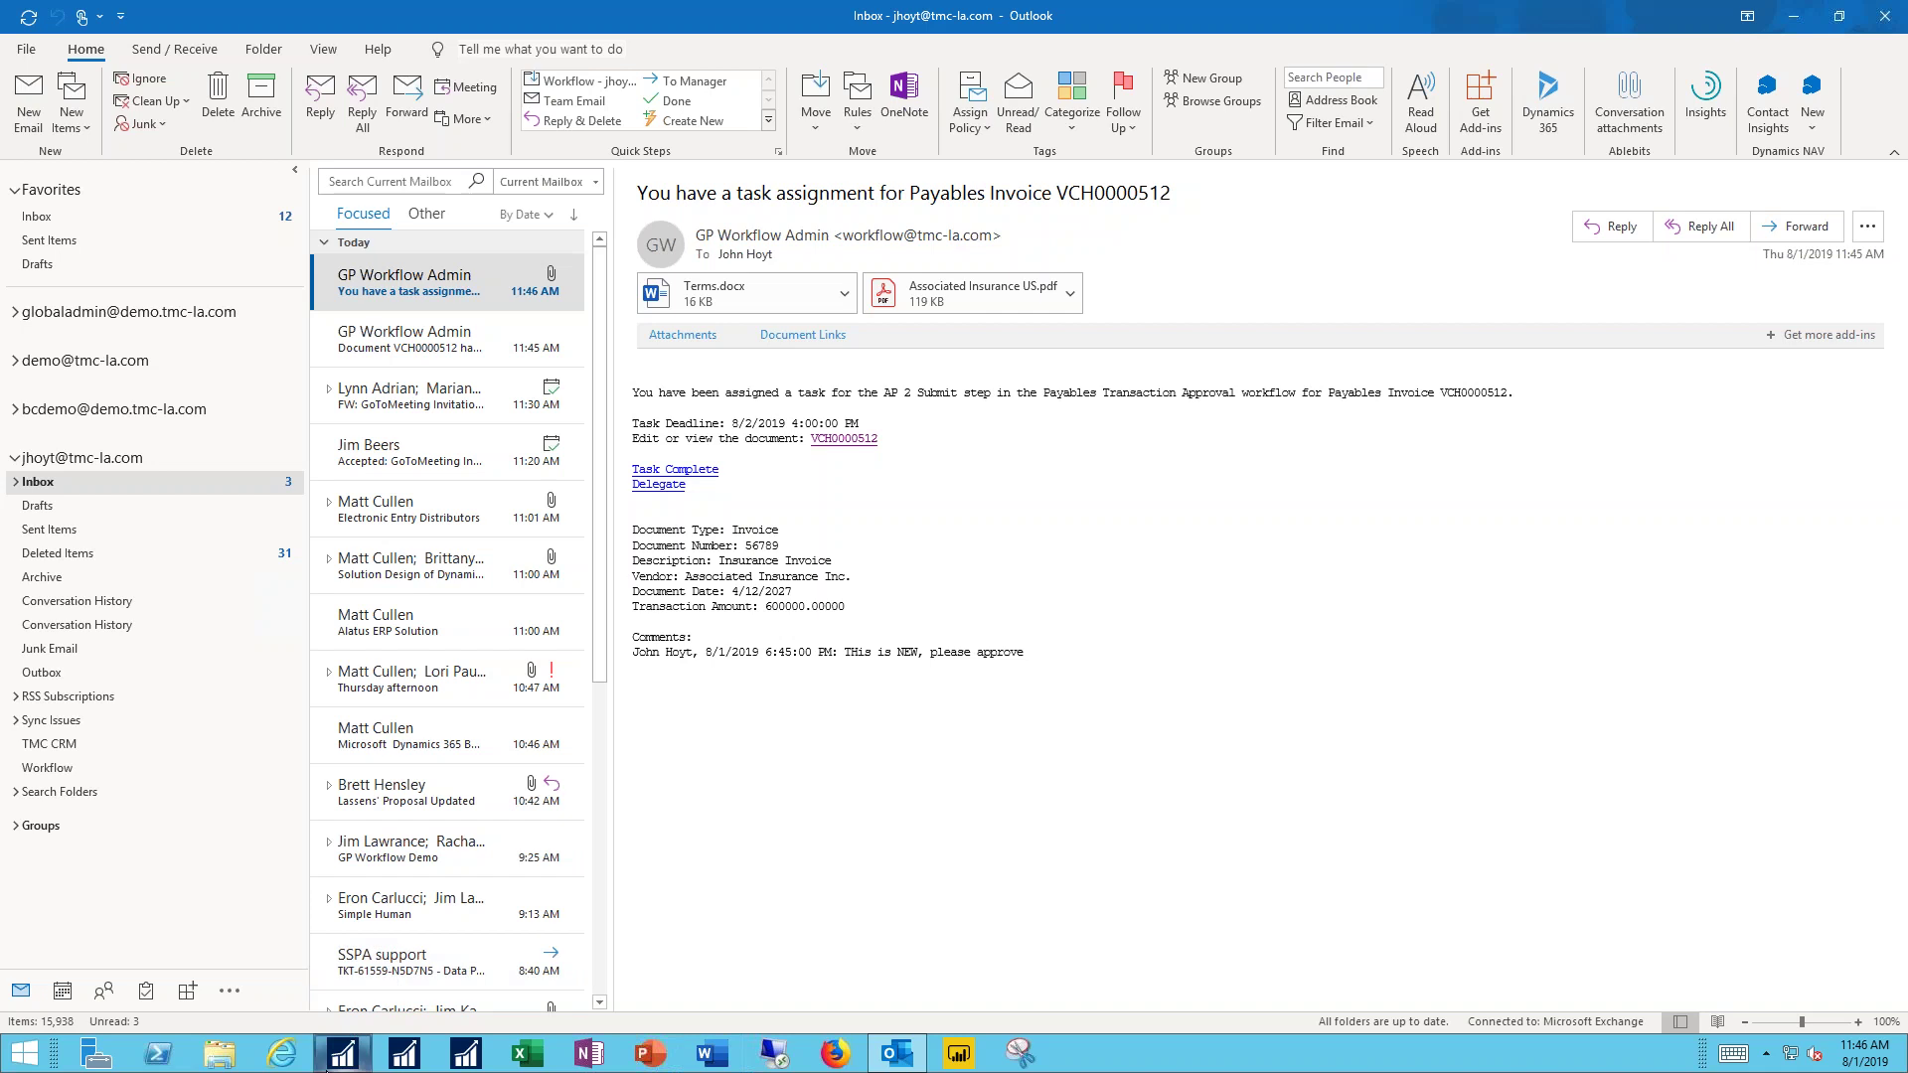
left_click(343, 1054)
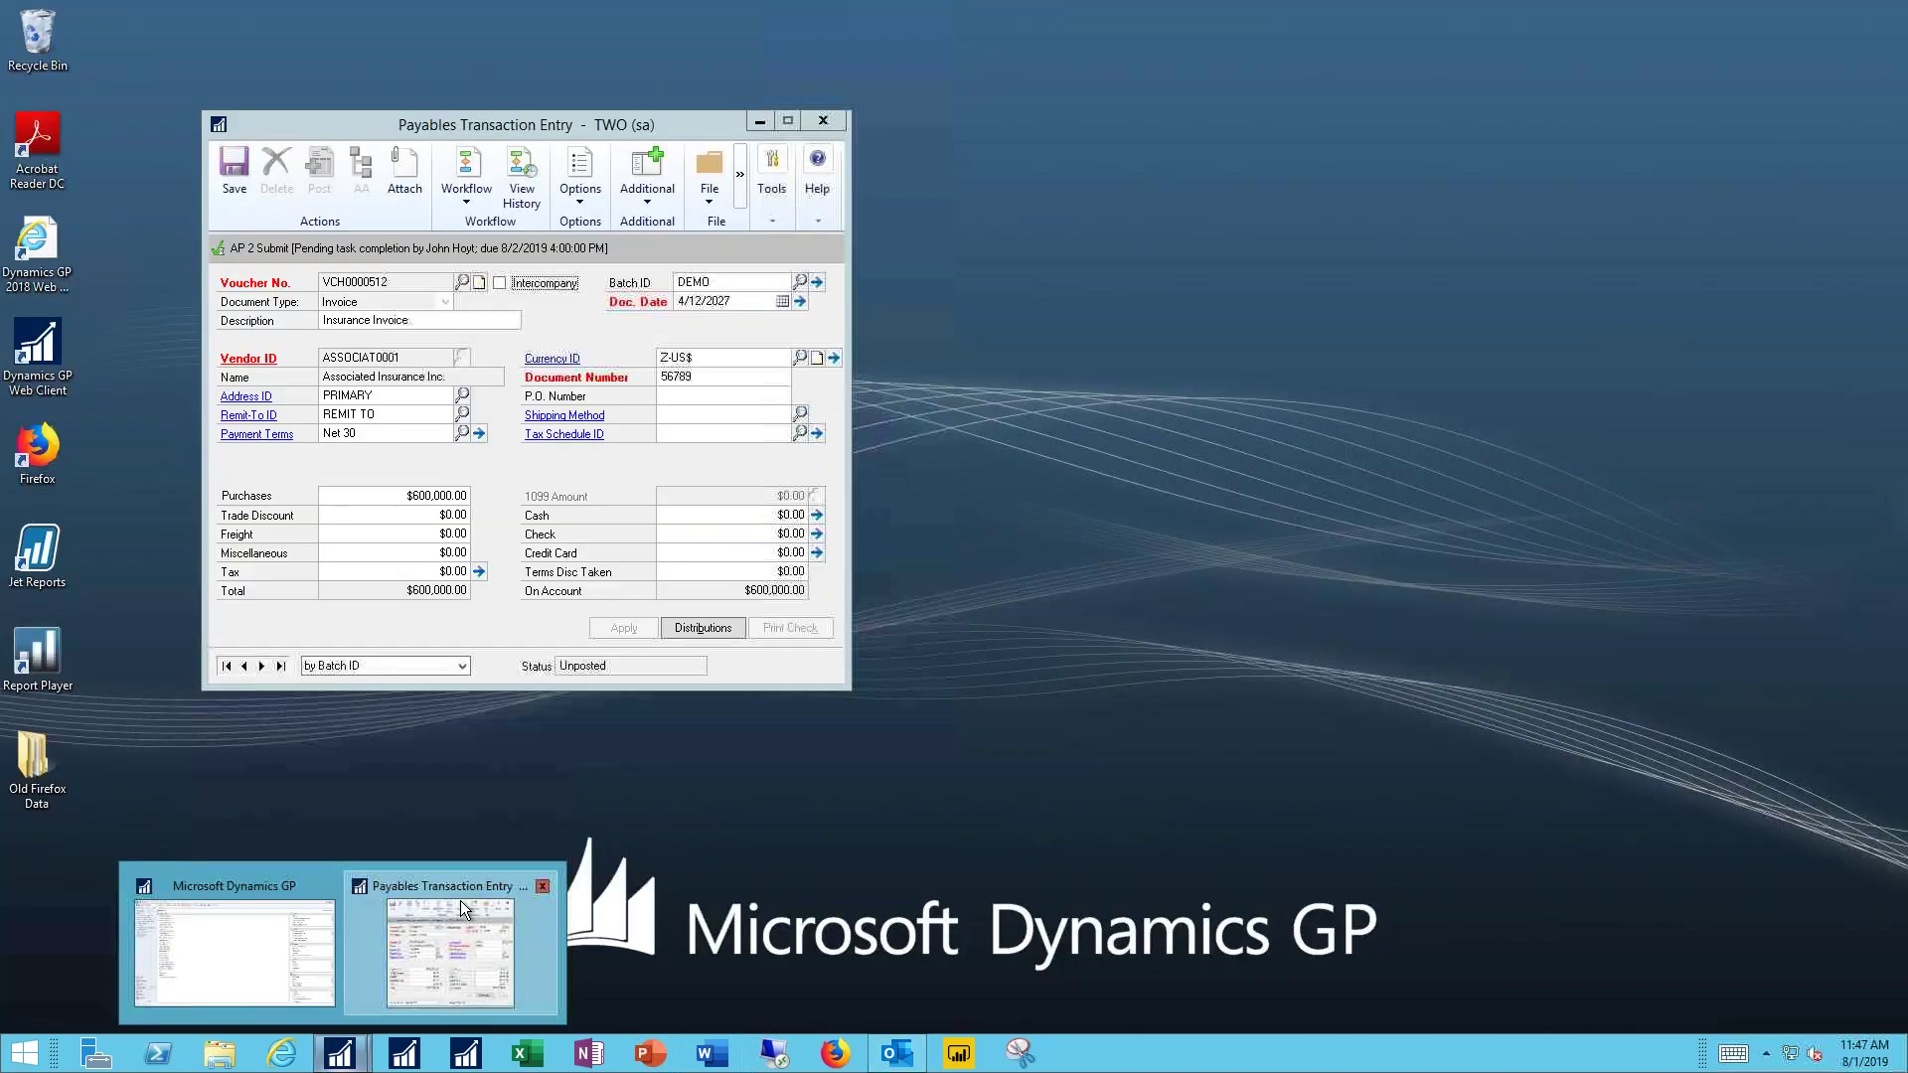
left_click(460, 901)
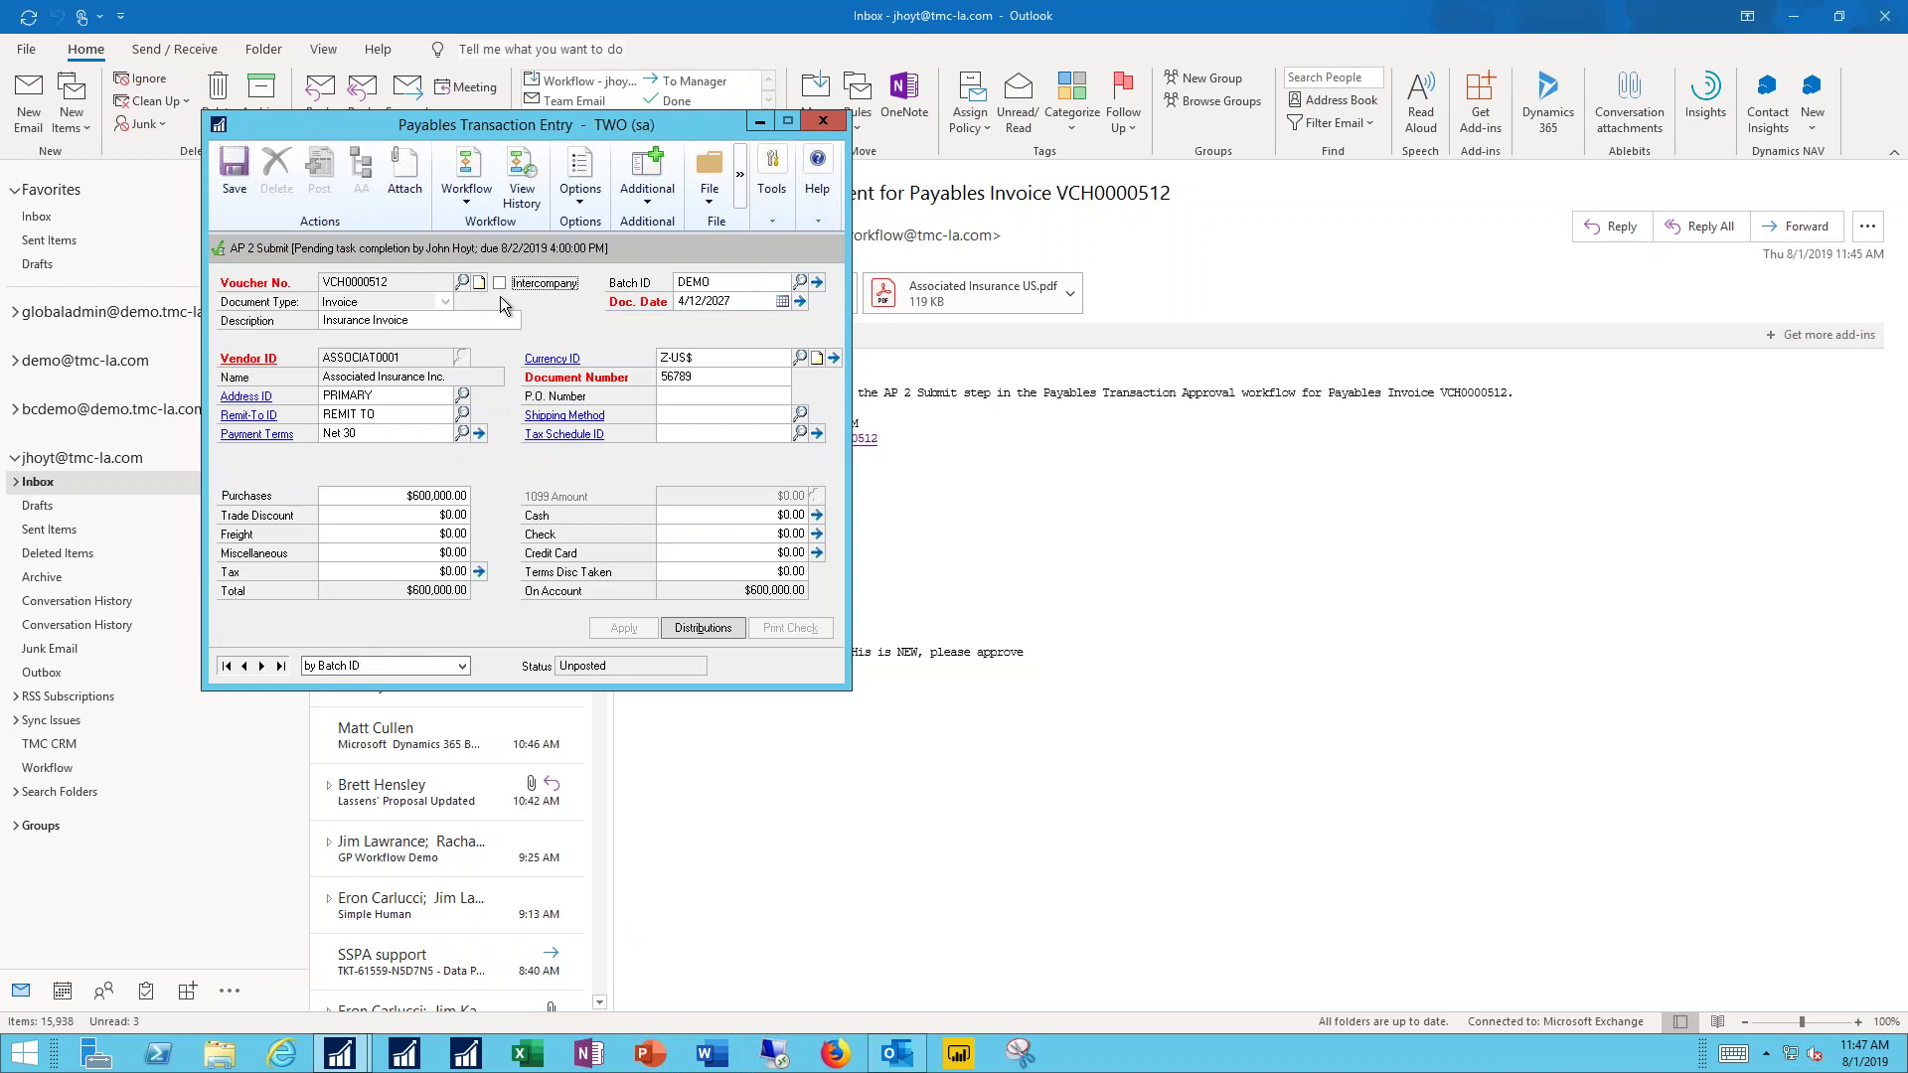
left_click(467, 199)
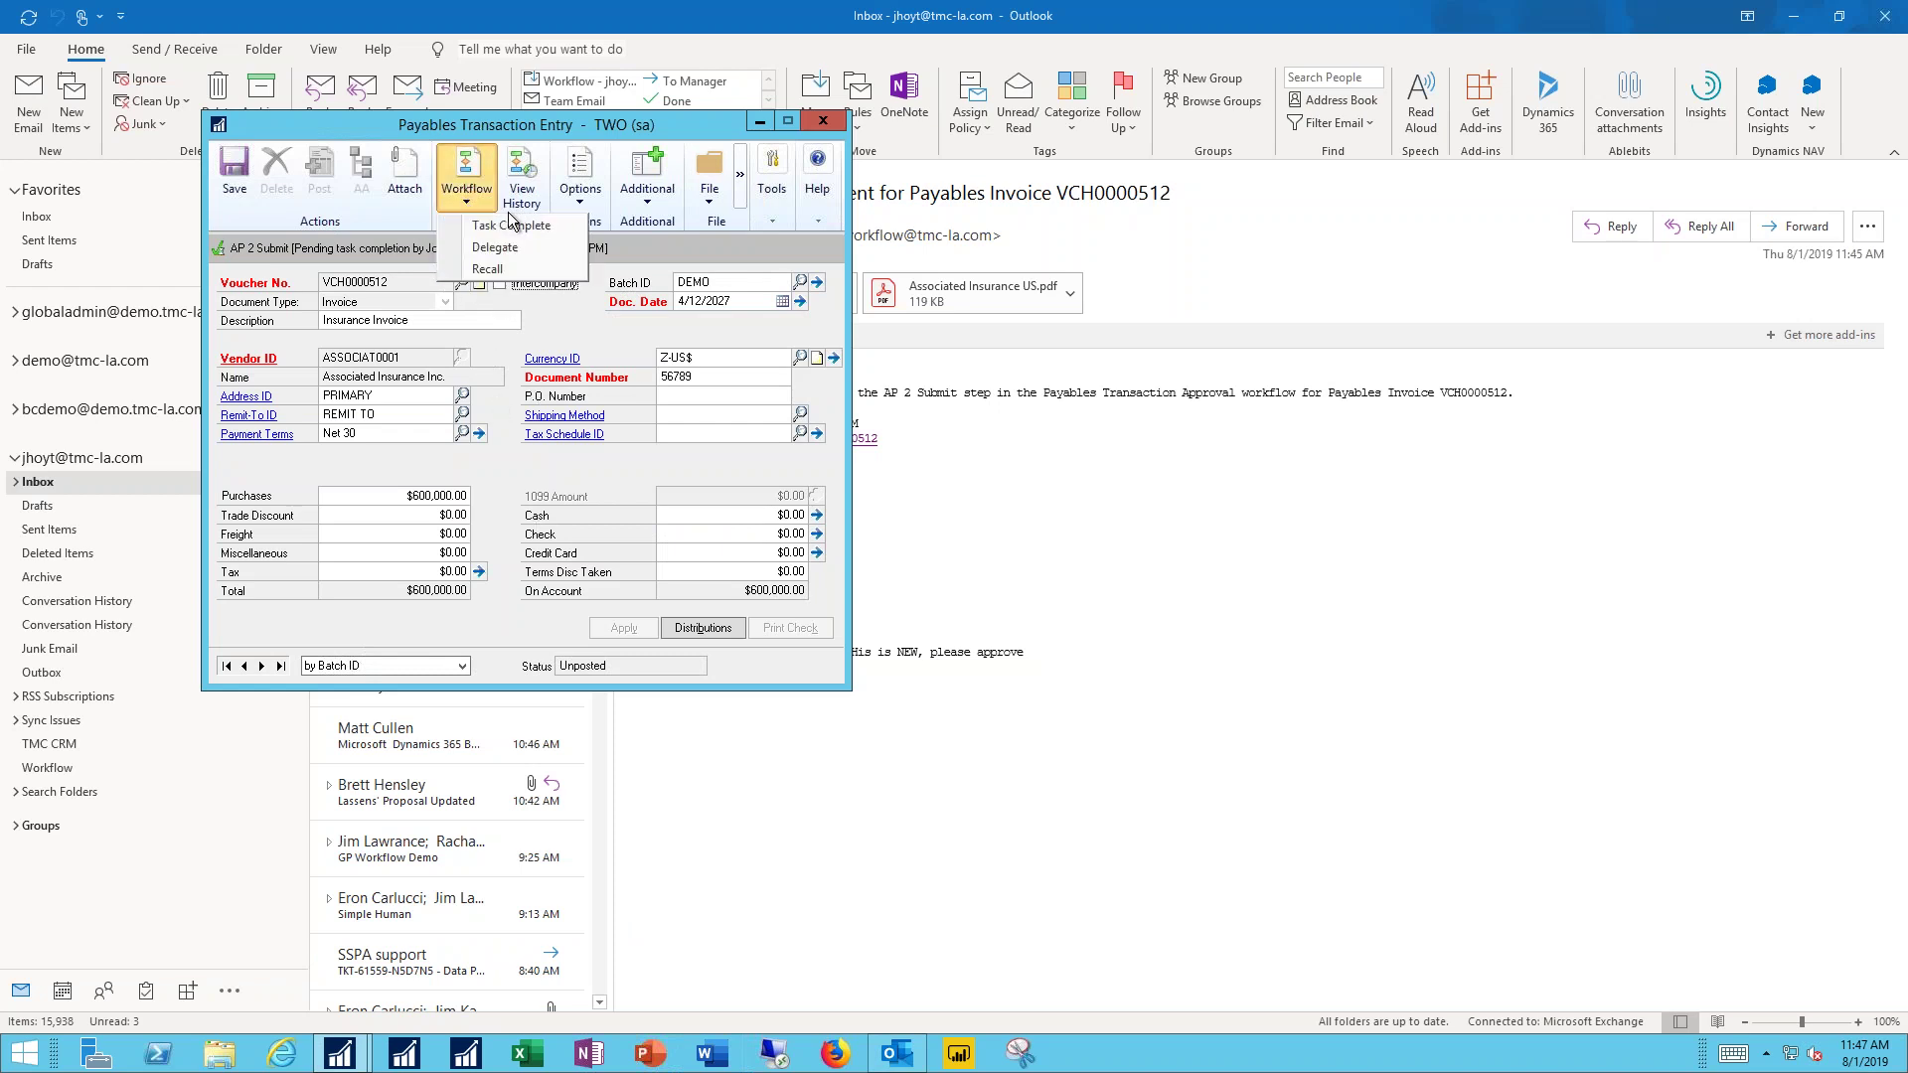
left_click(830, 123)
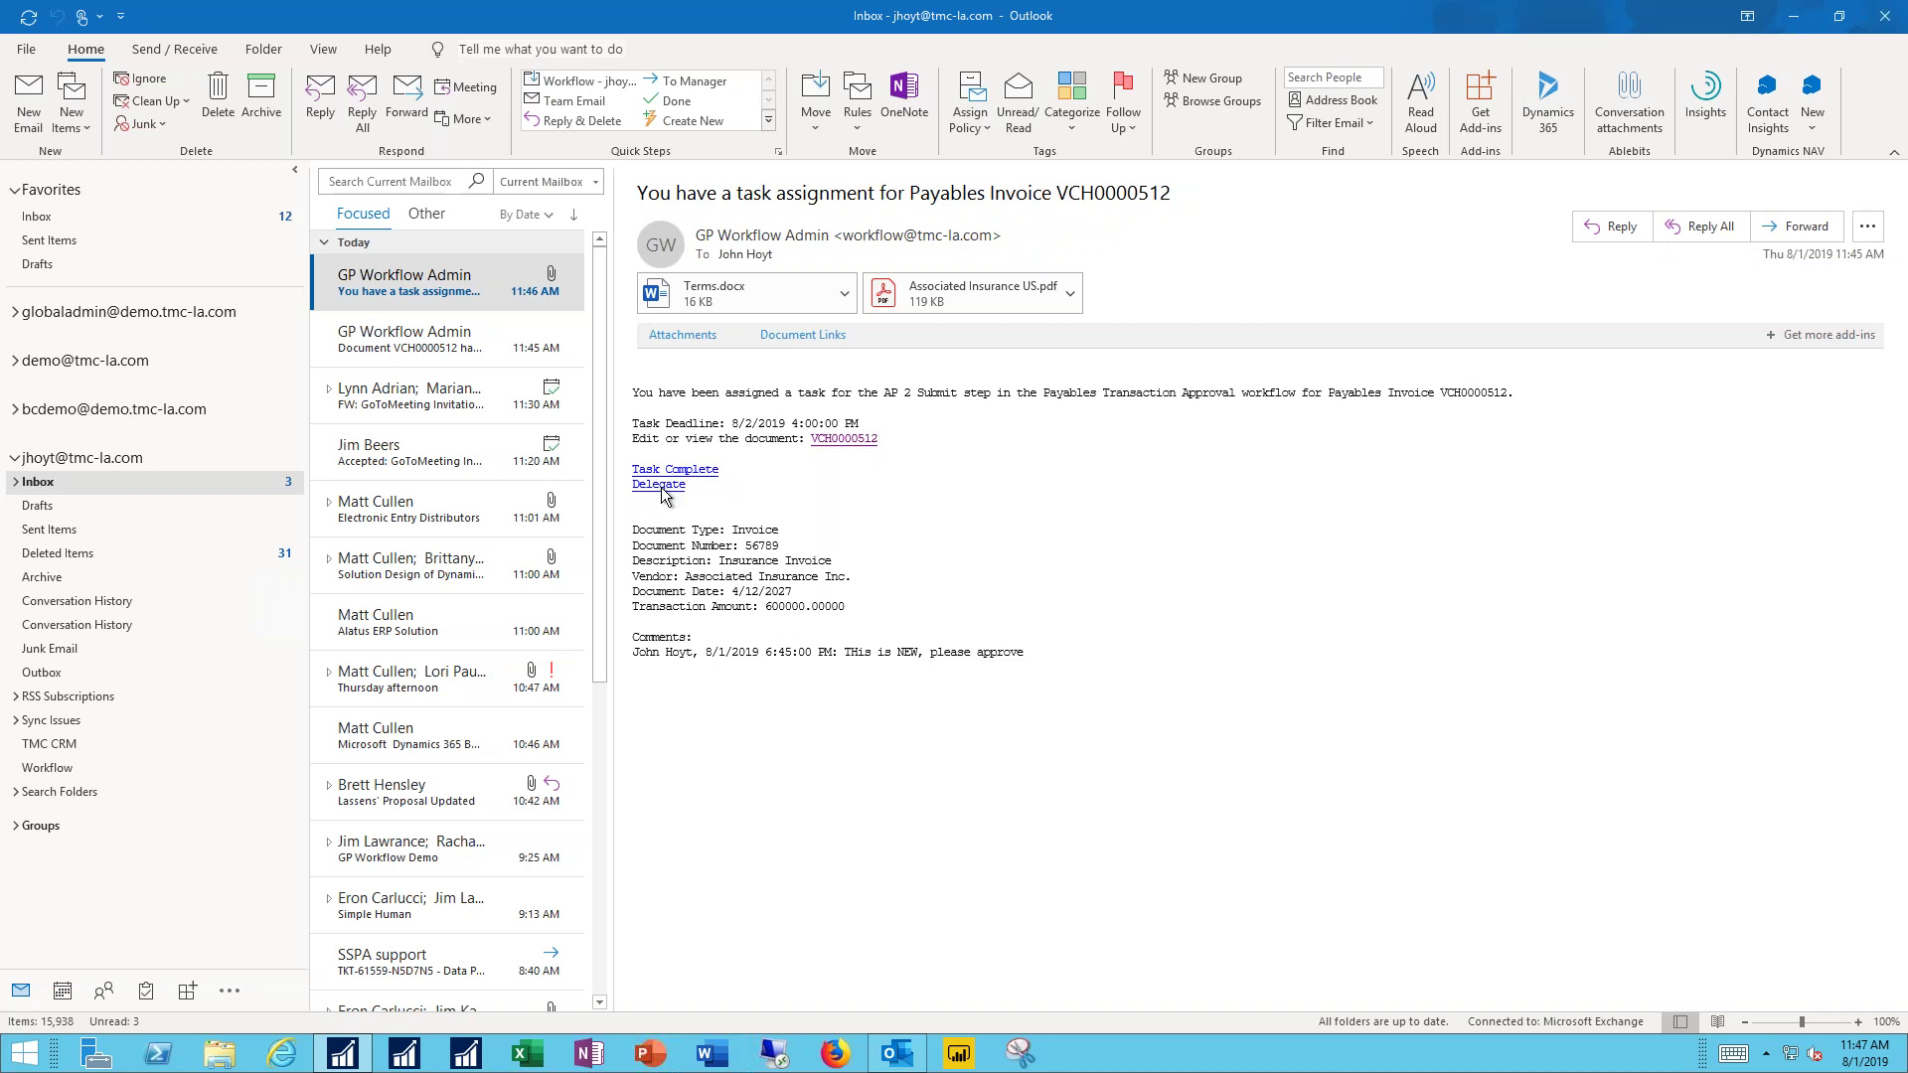
Step: Complete VCH0000512's AP 2 Submit task with comment 'Approved, this looks OK to me', then close the page
left_click(707, 472)
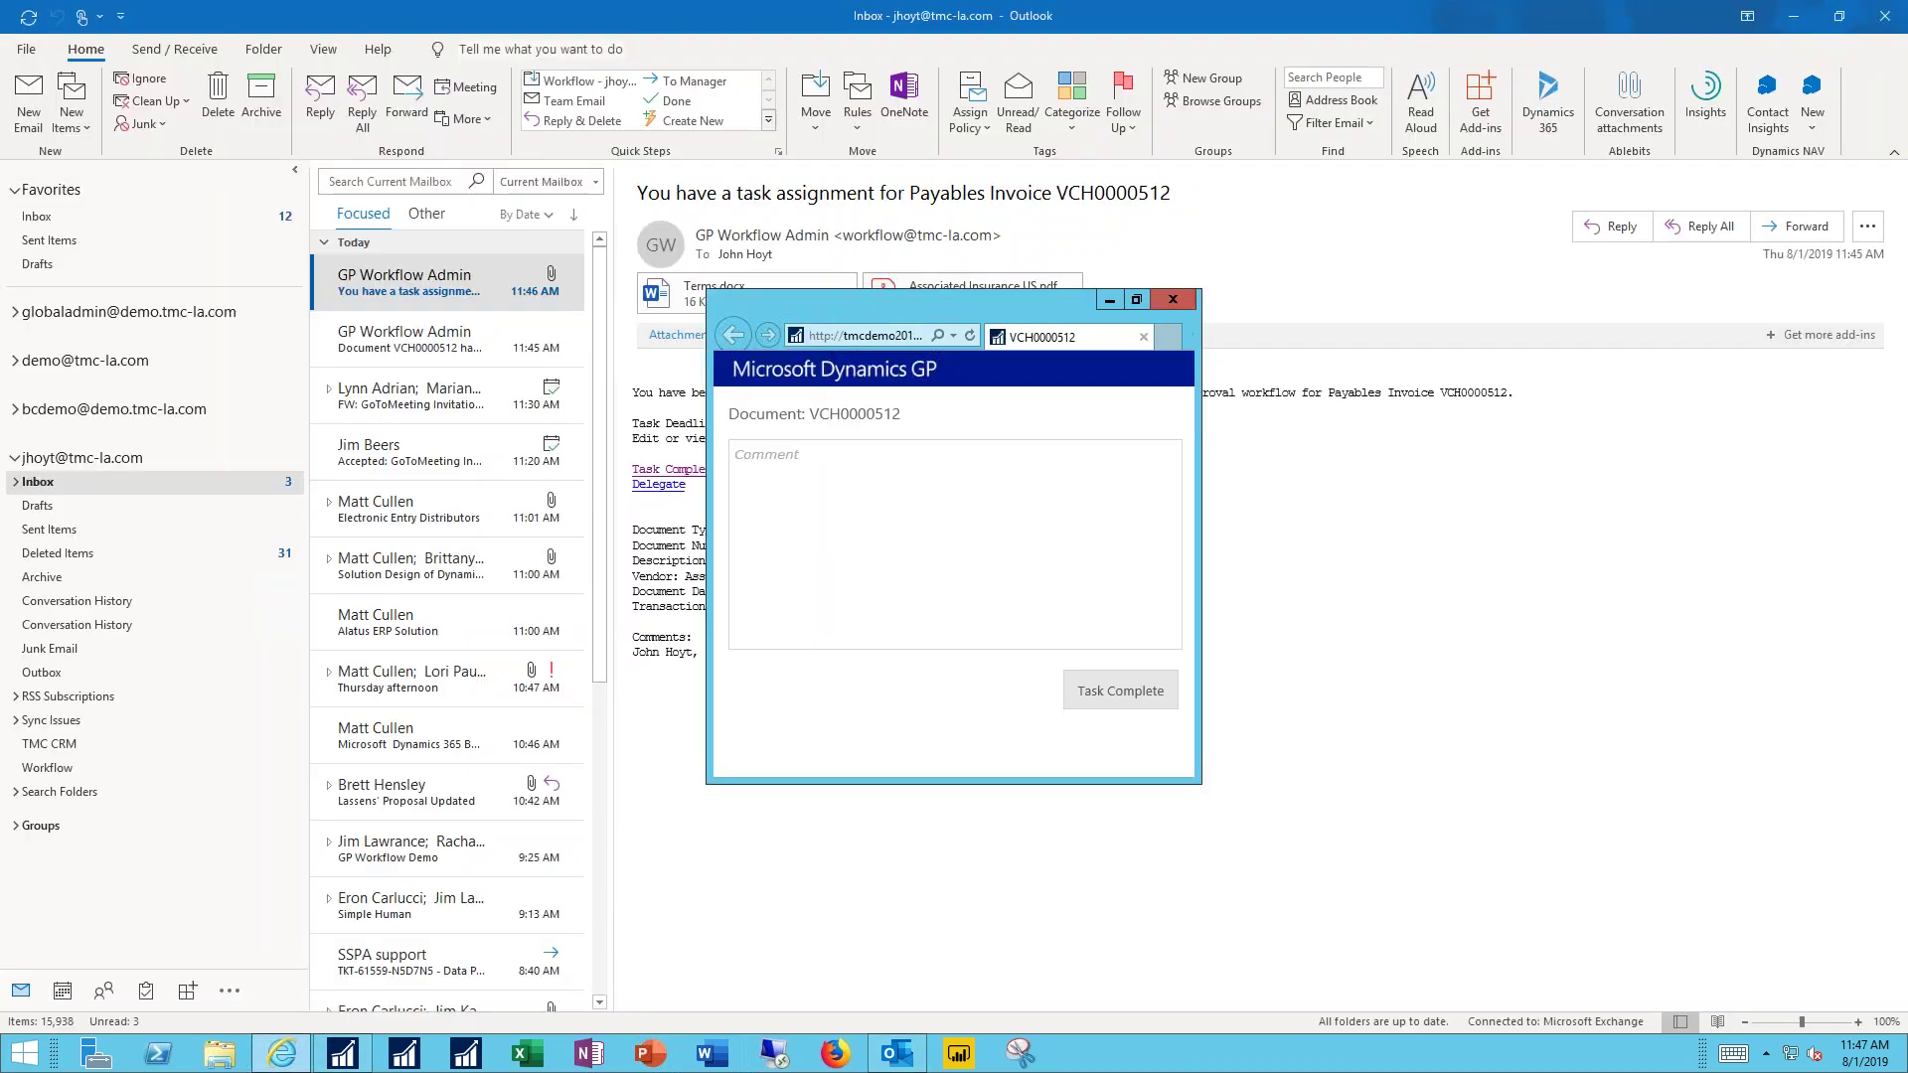
left_click(824, 449)
type("App")
type("roved, ")
type("this looks OK")
type(" to me")
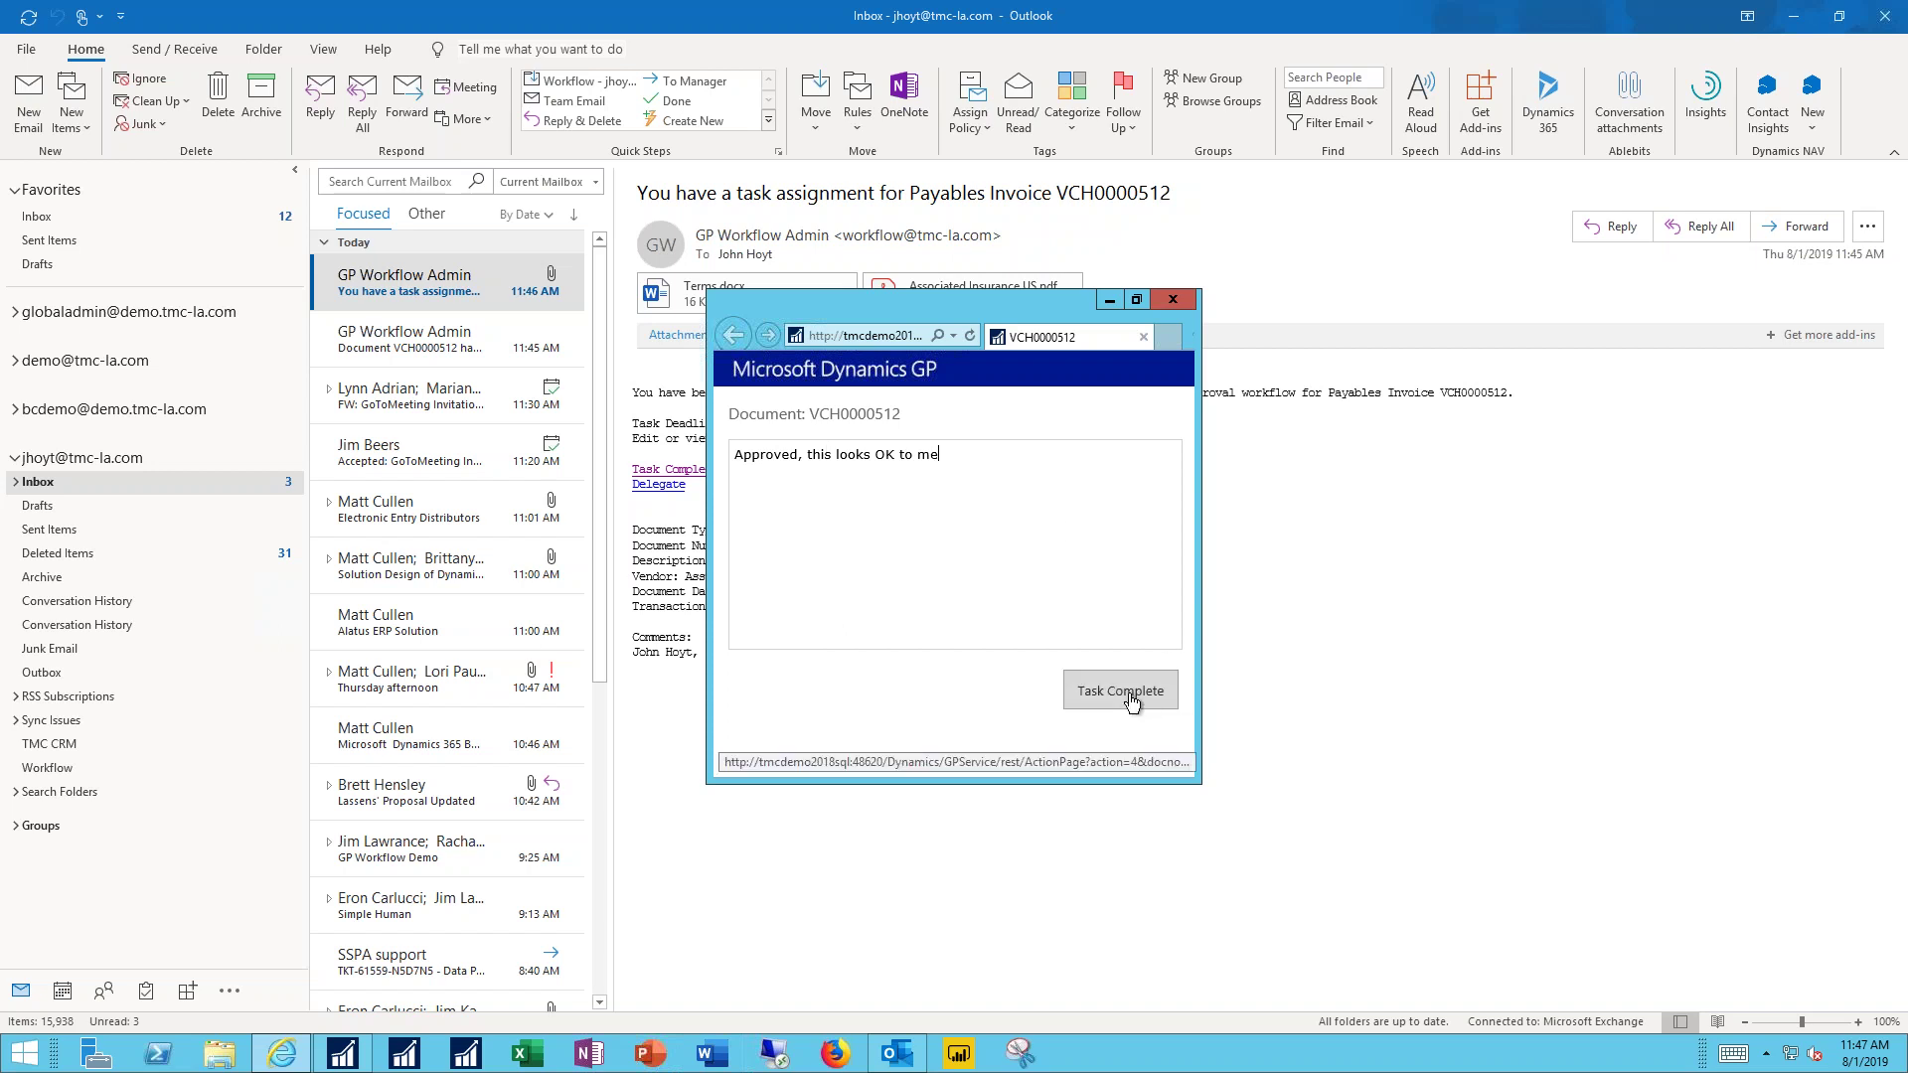
left_click(1132, 696)
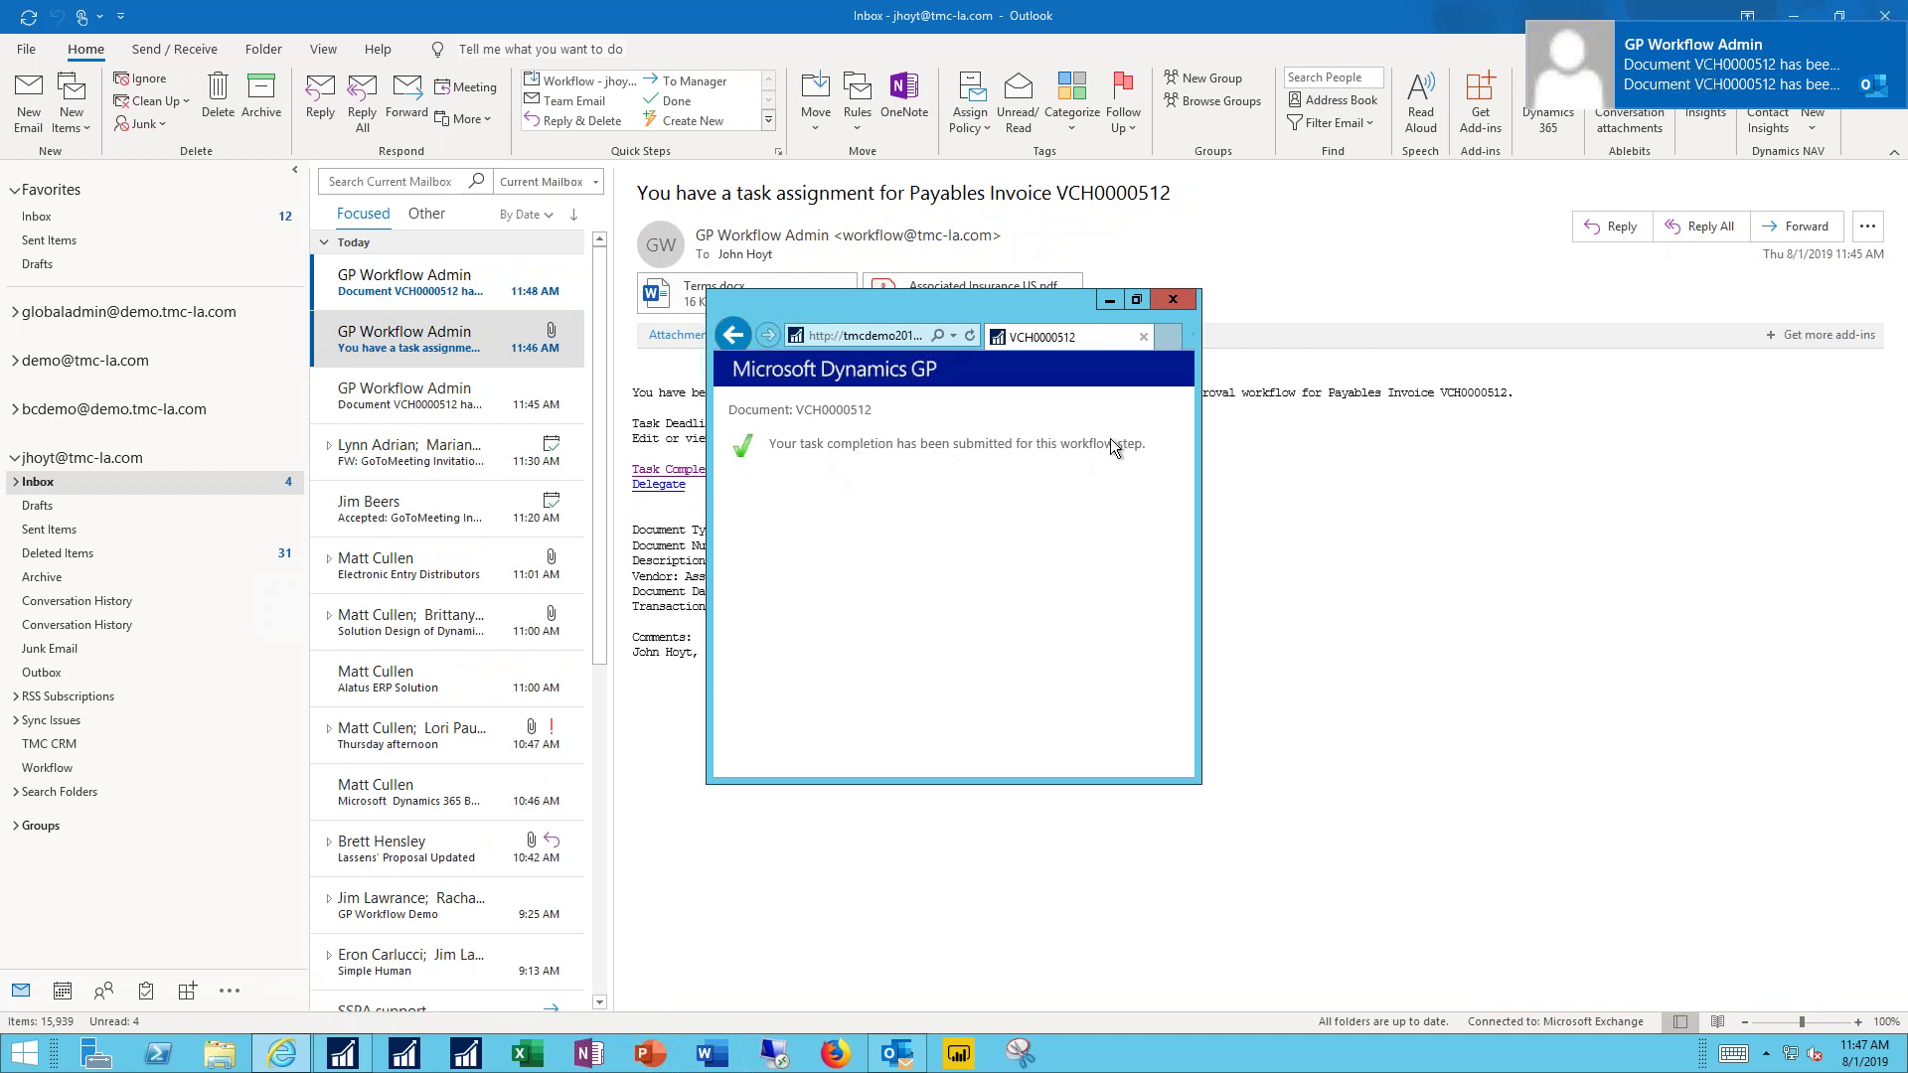
left_click(1182, 302)
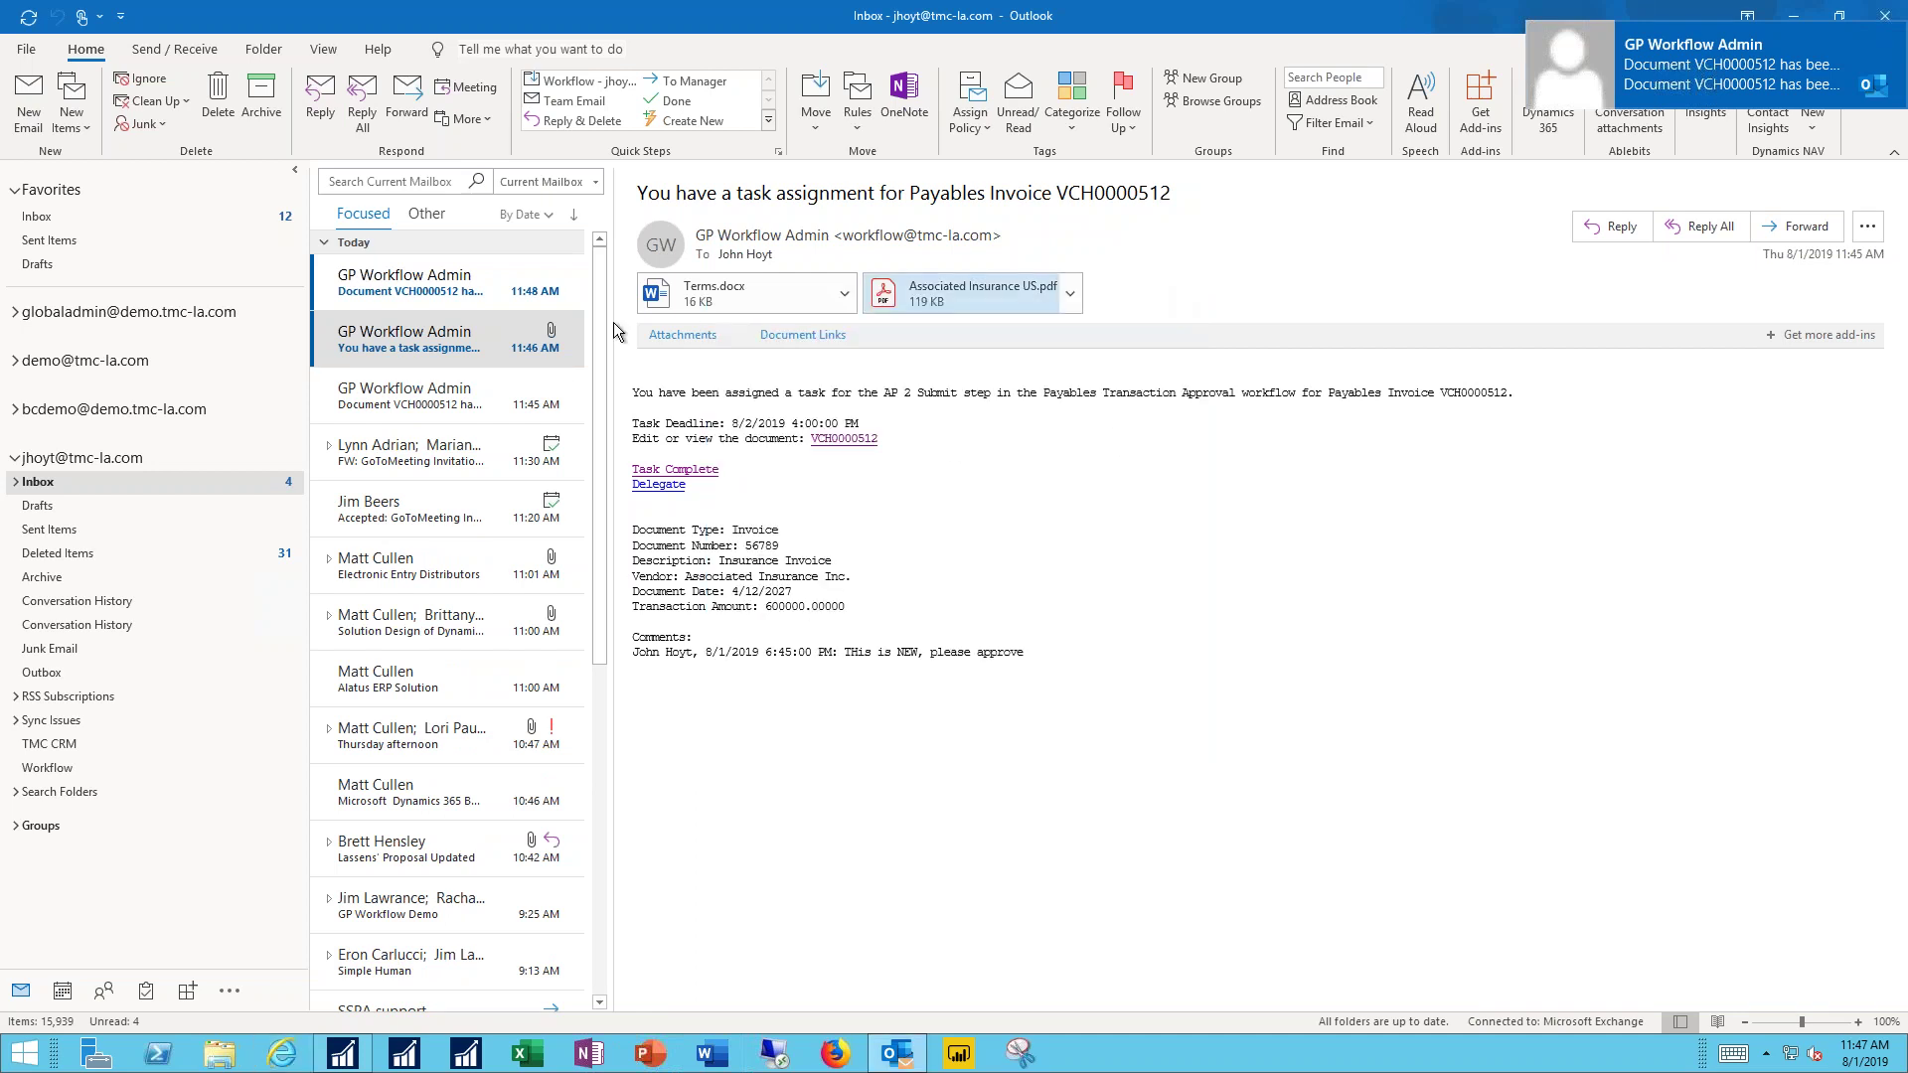
Step: Read the Task Completed notice, then open the VCH0000512 approval email and preview Associated Insurance US.pdf
left_click(405, 286)
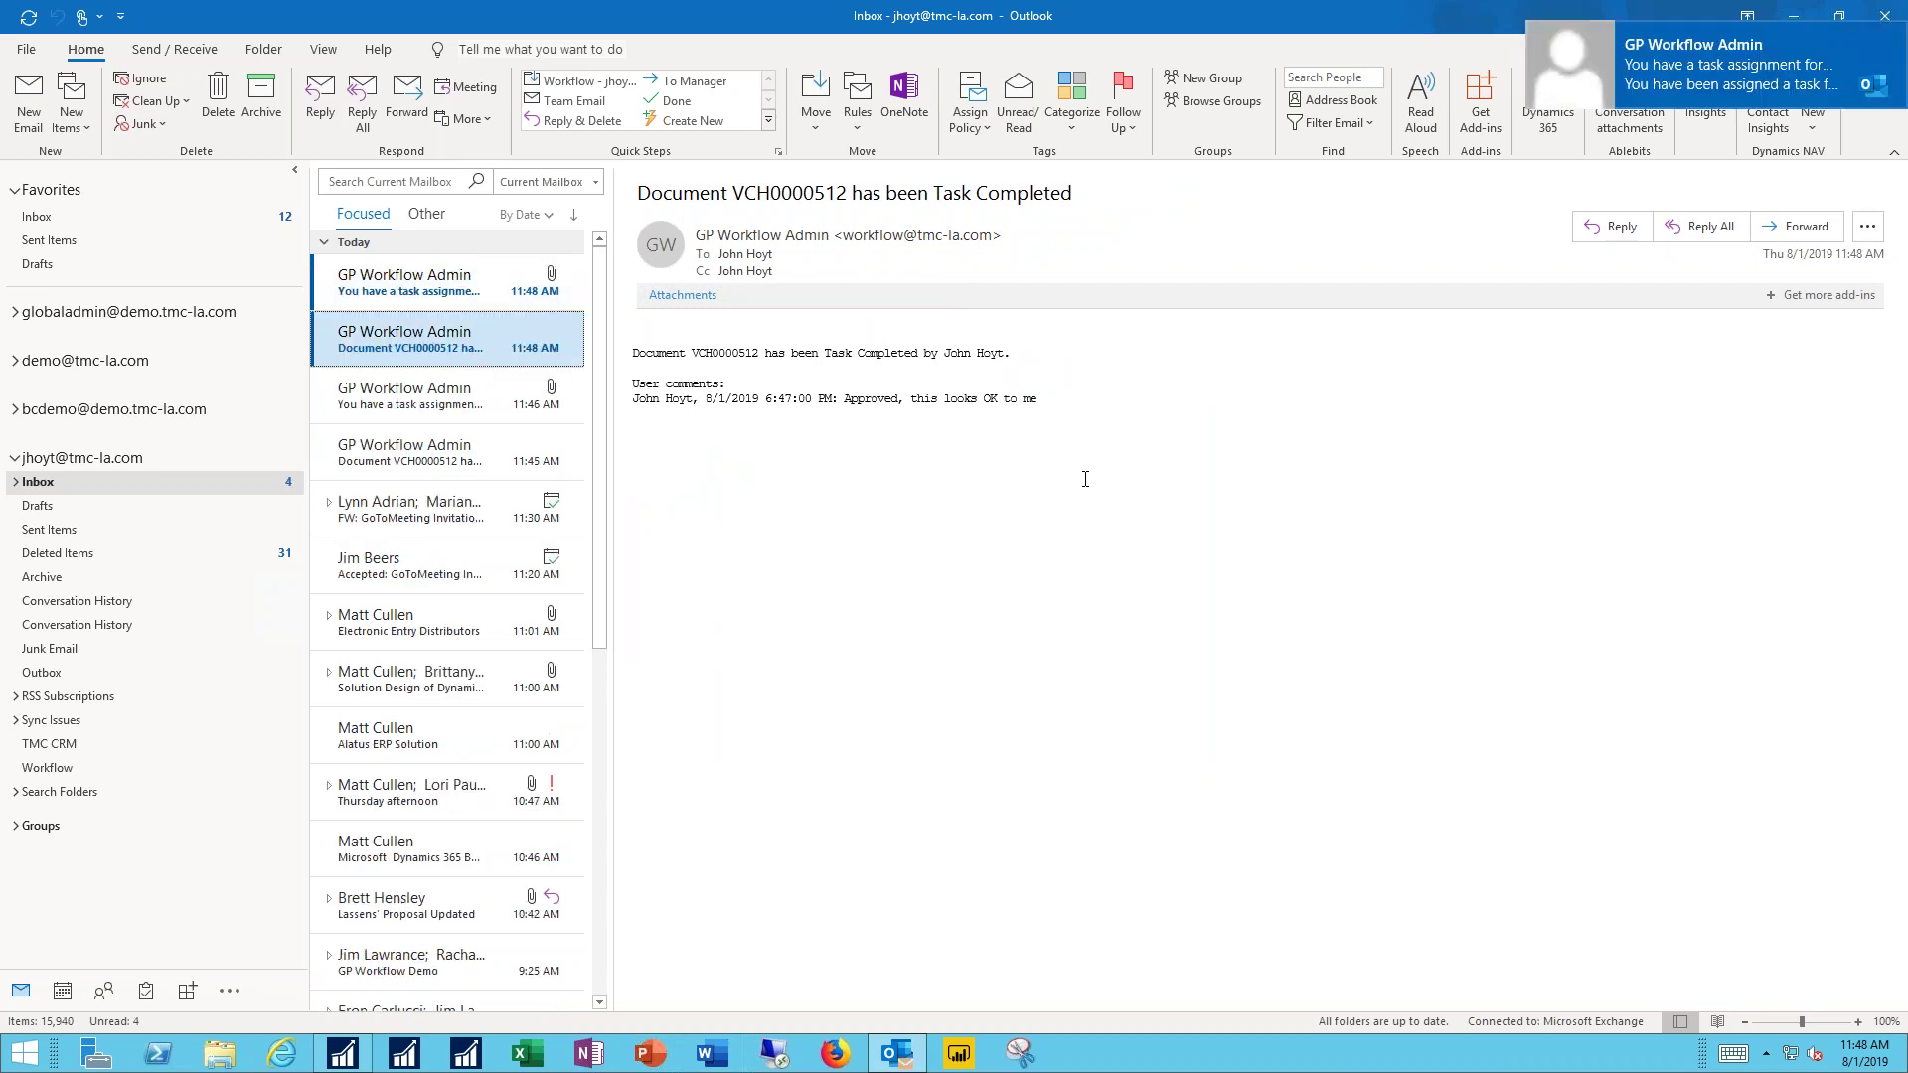
left_click(449, 298)
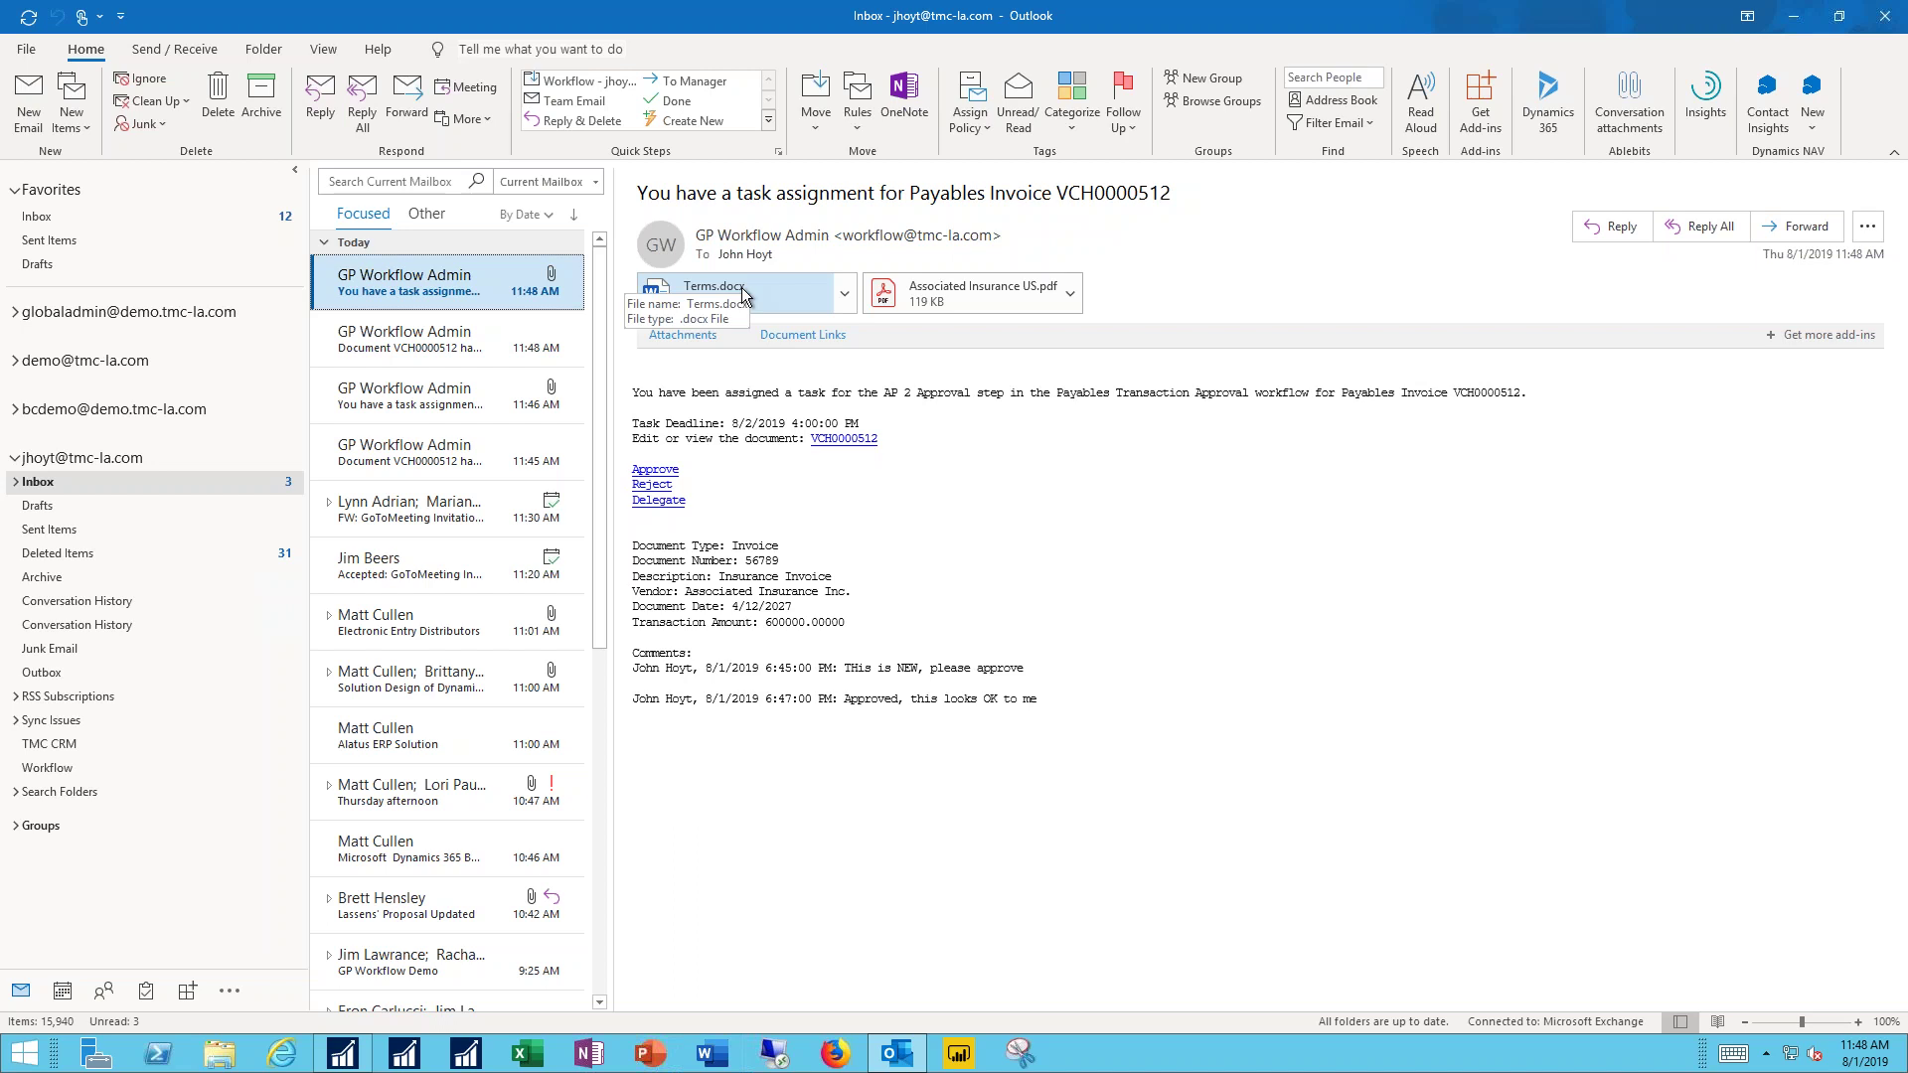
left_click(1033, 294)
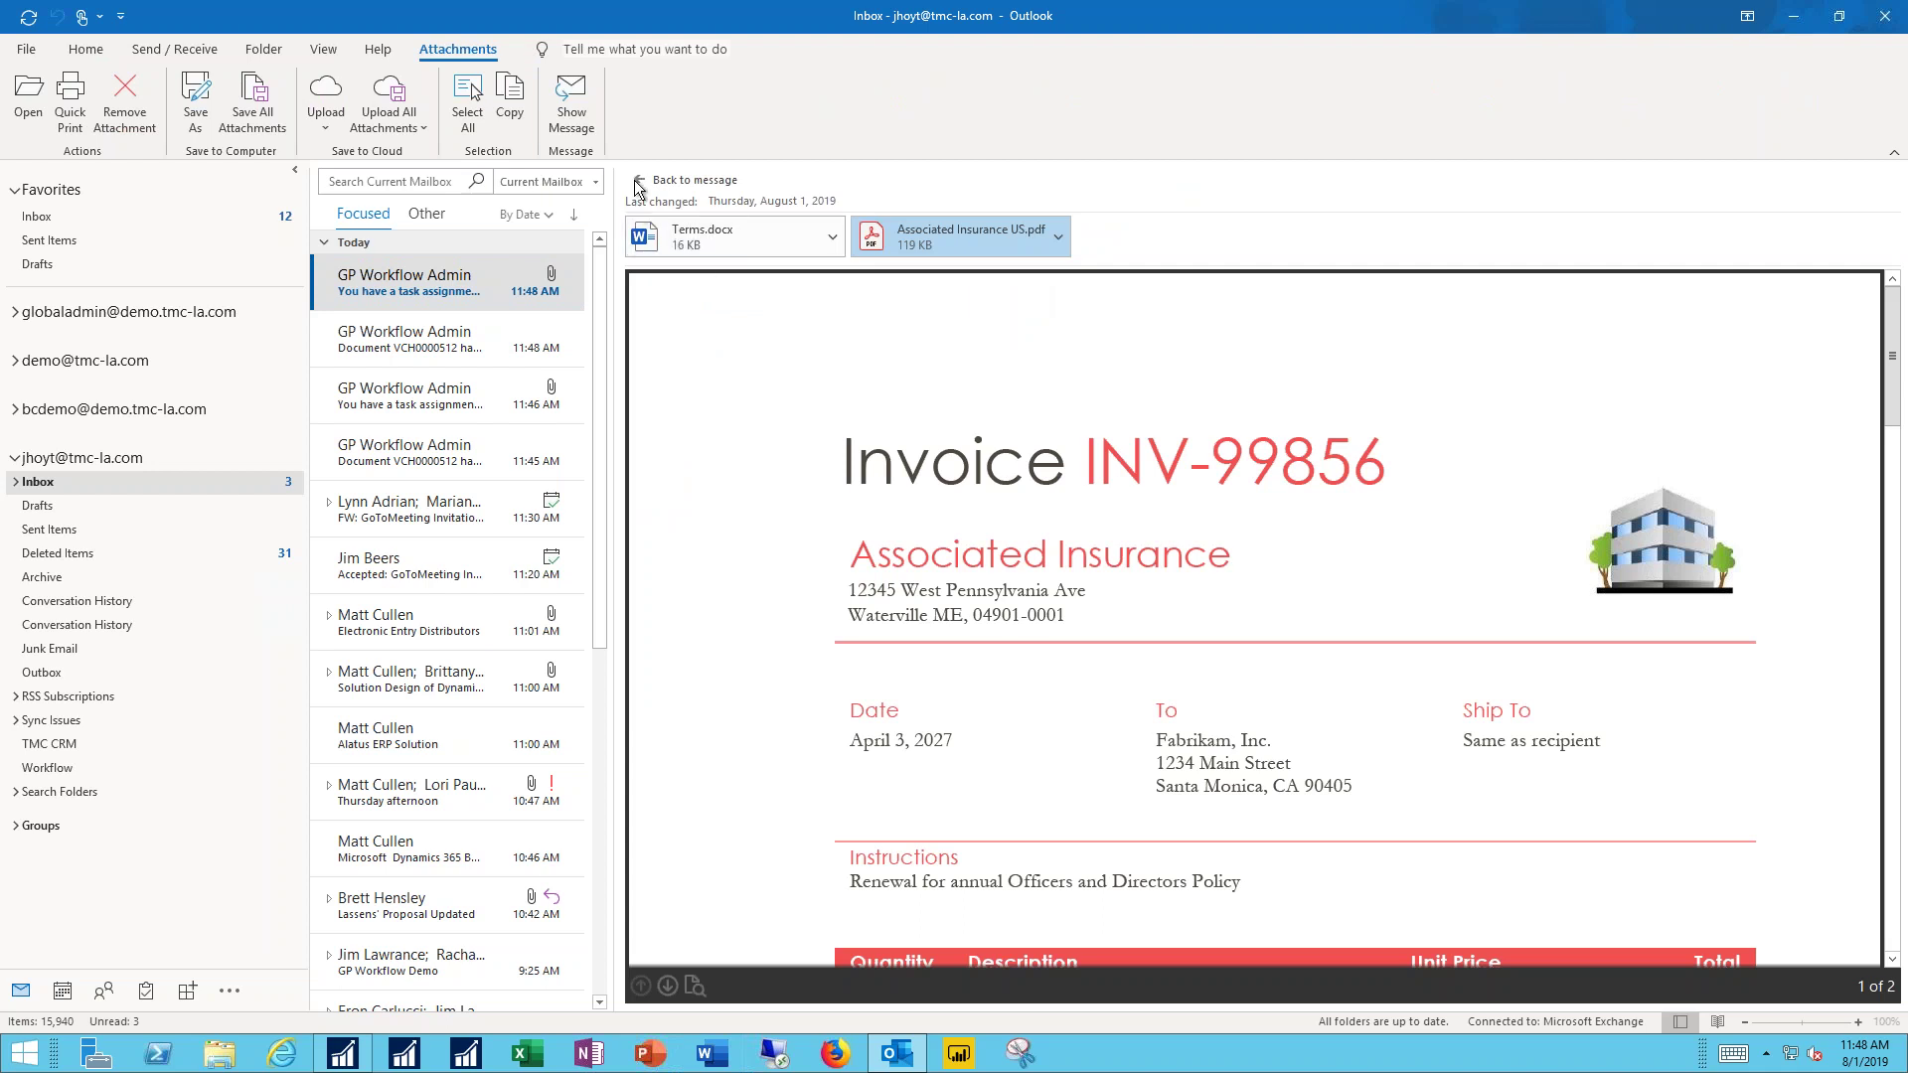
left_click(636, 179)
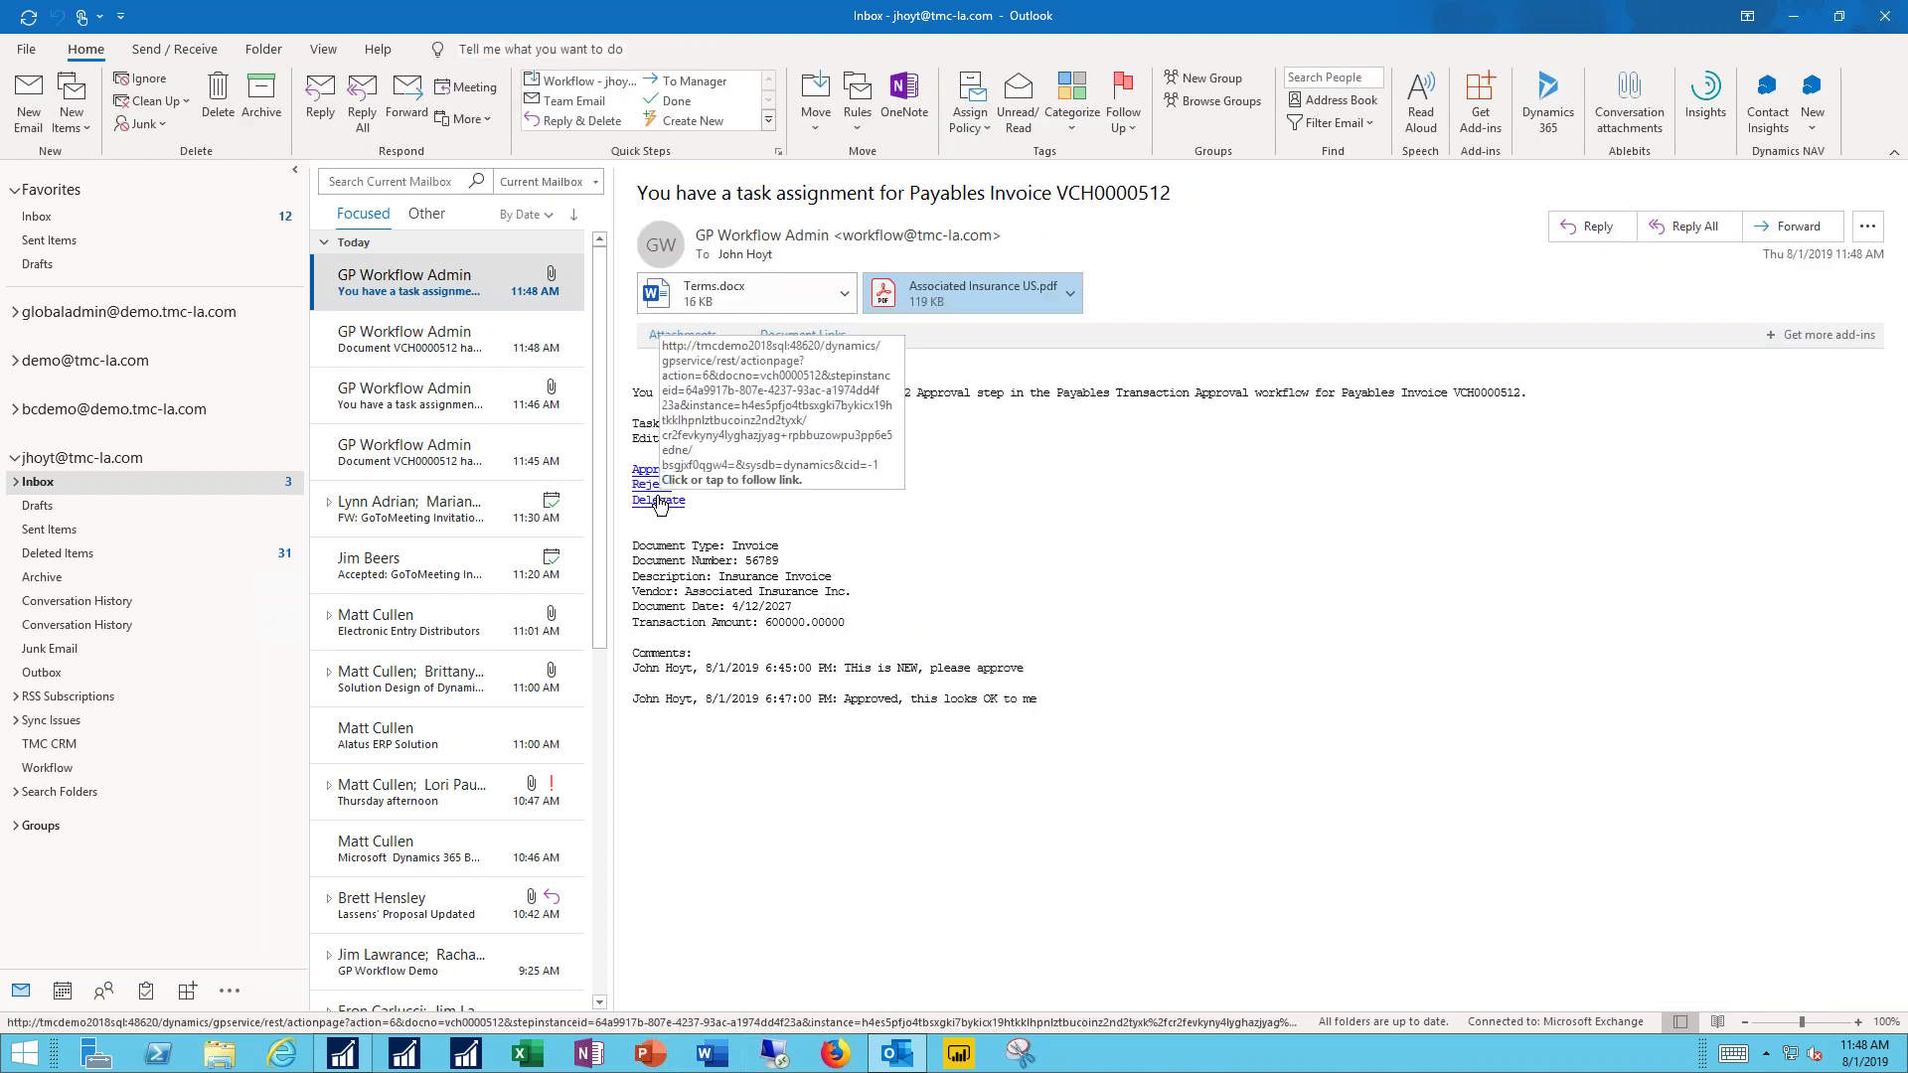
Step: Approve VCH0000512 on the workflow page with comment 'Excellent, thanks for the work', then close the page
left_click(670, 472)
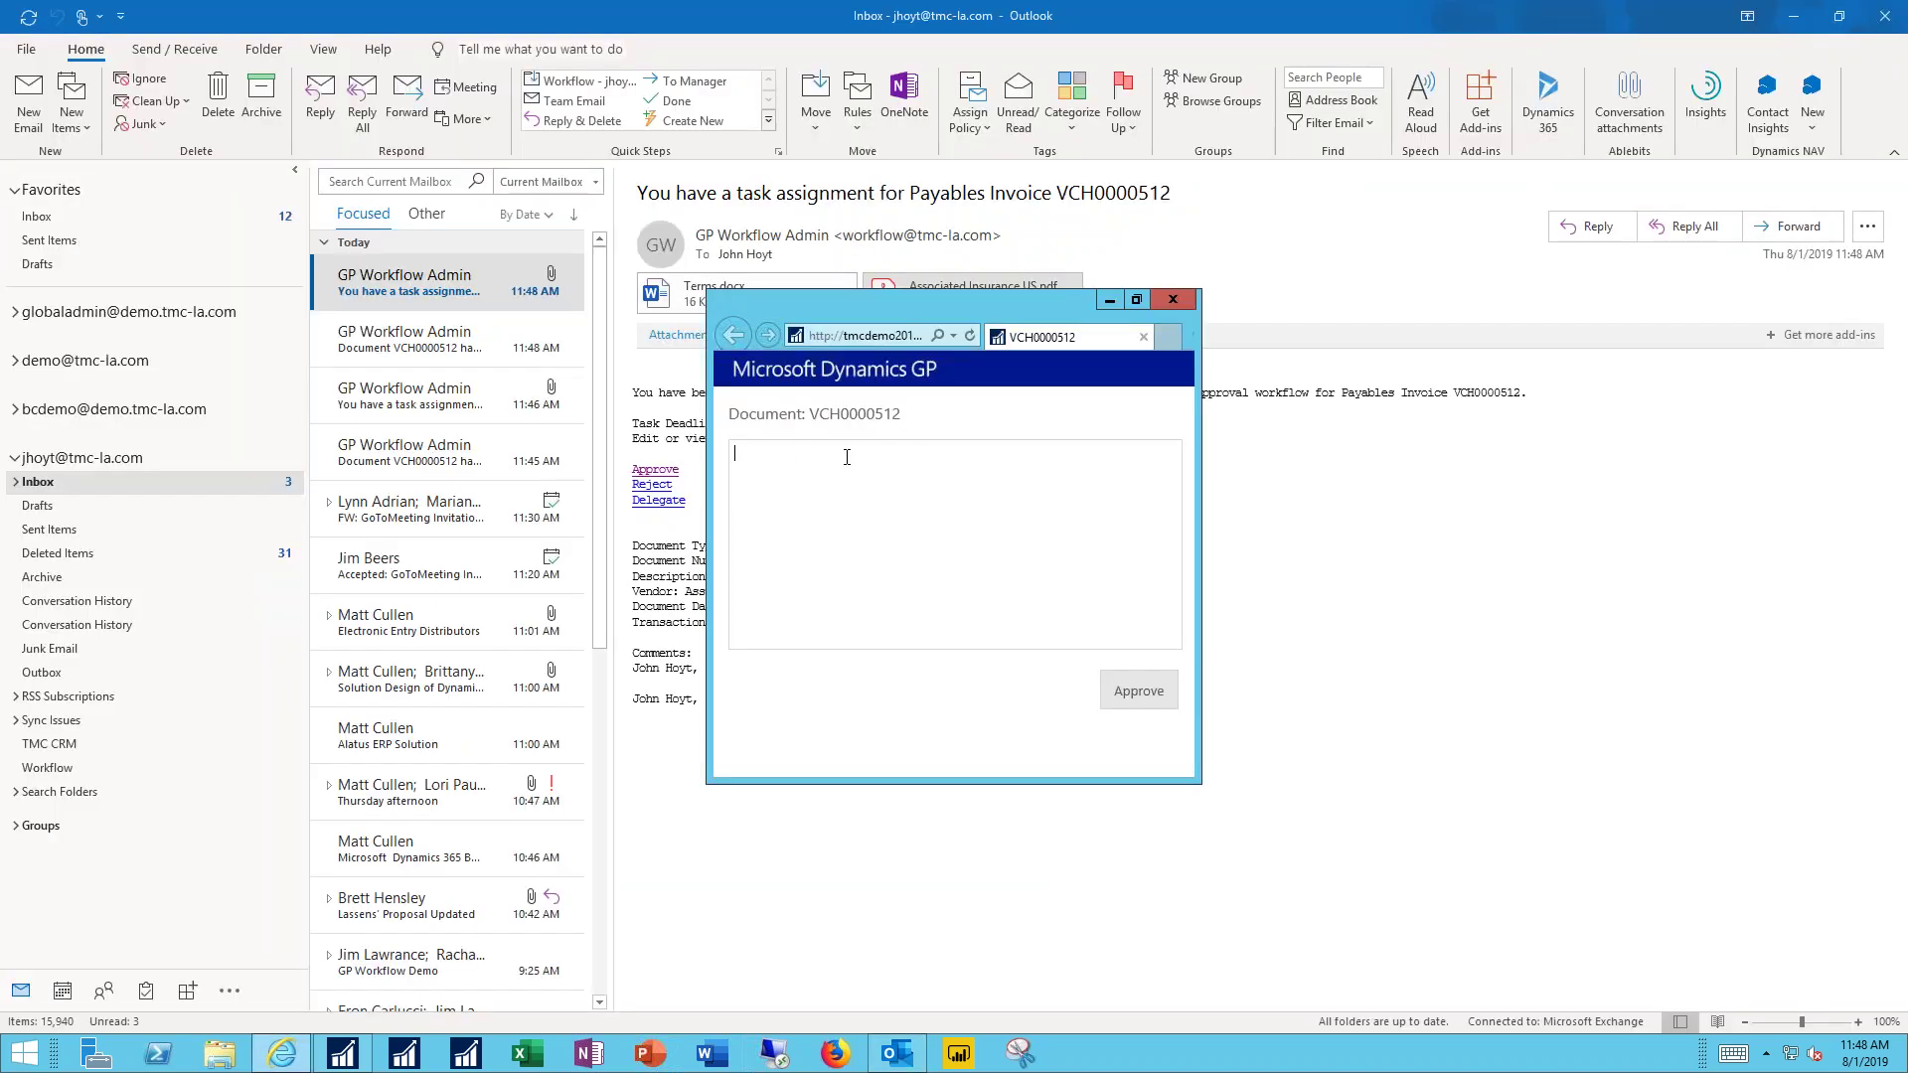
type("Excell")
type("ent, thanks fo")
type("r the work")
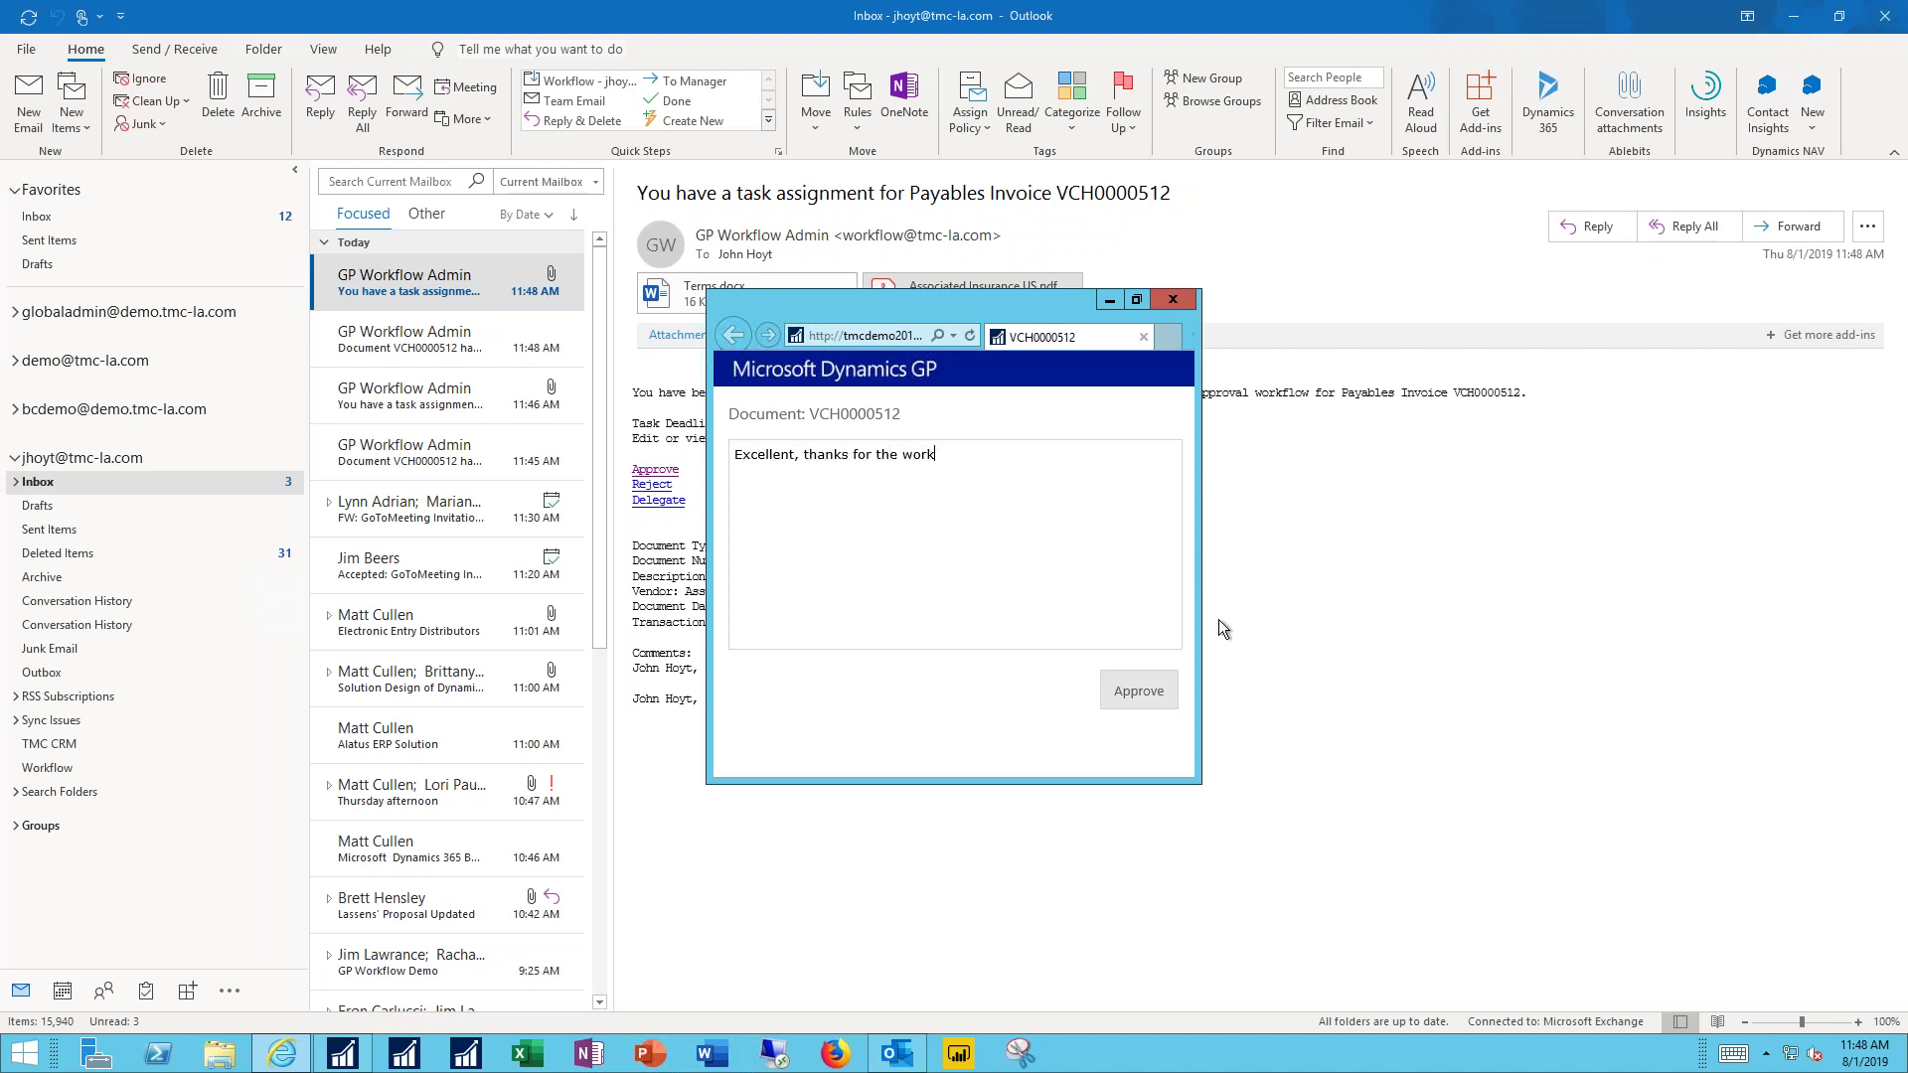
left_click(1144, 698)
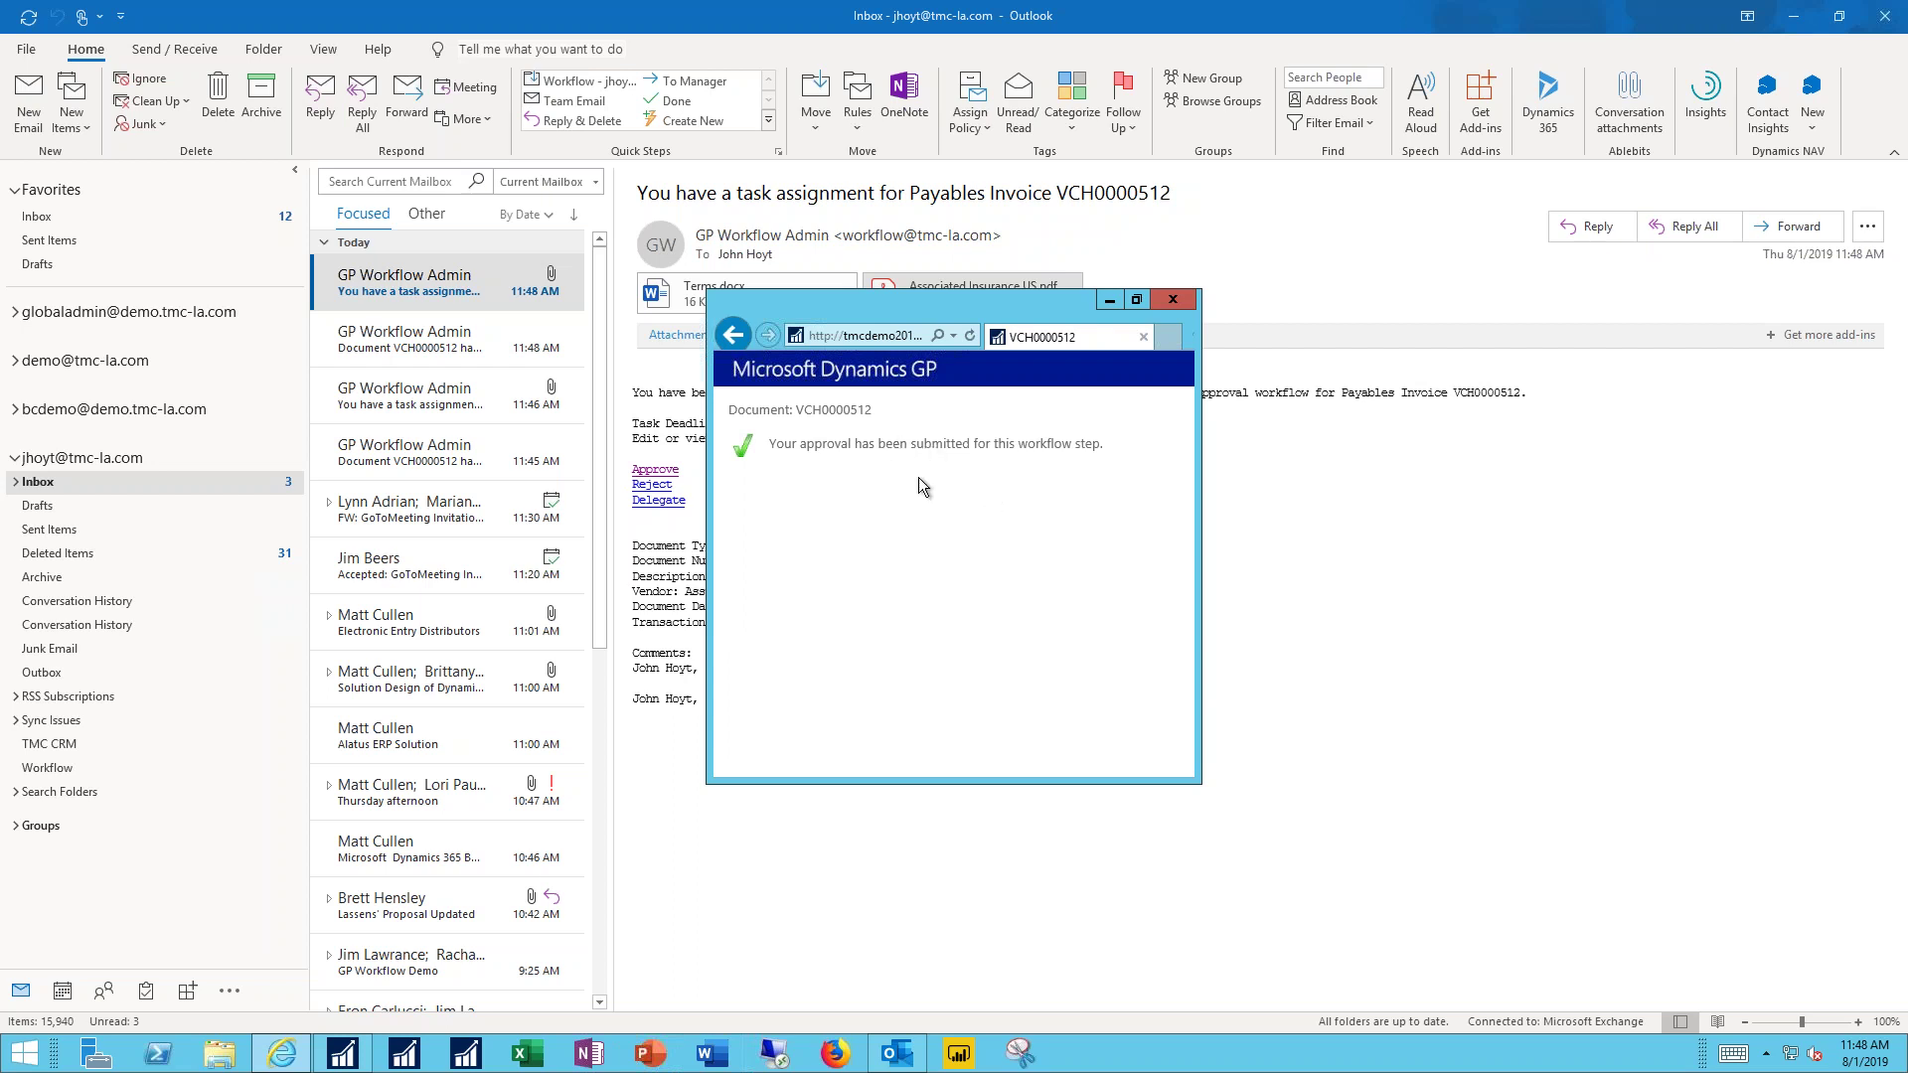
left_click(1176, 303)
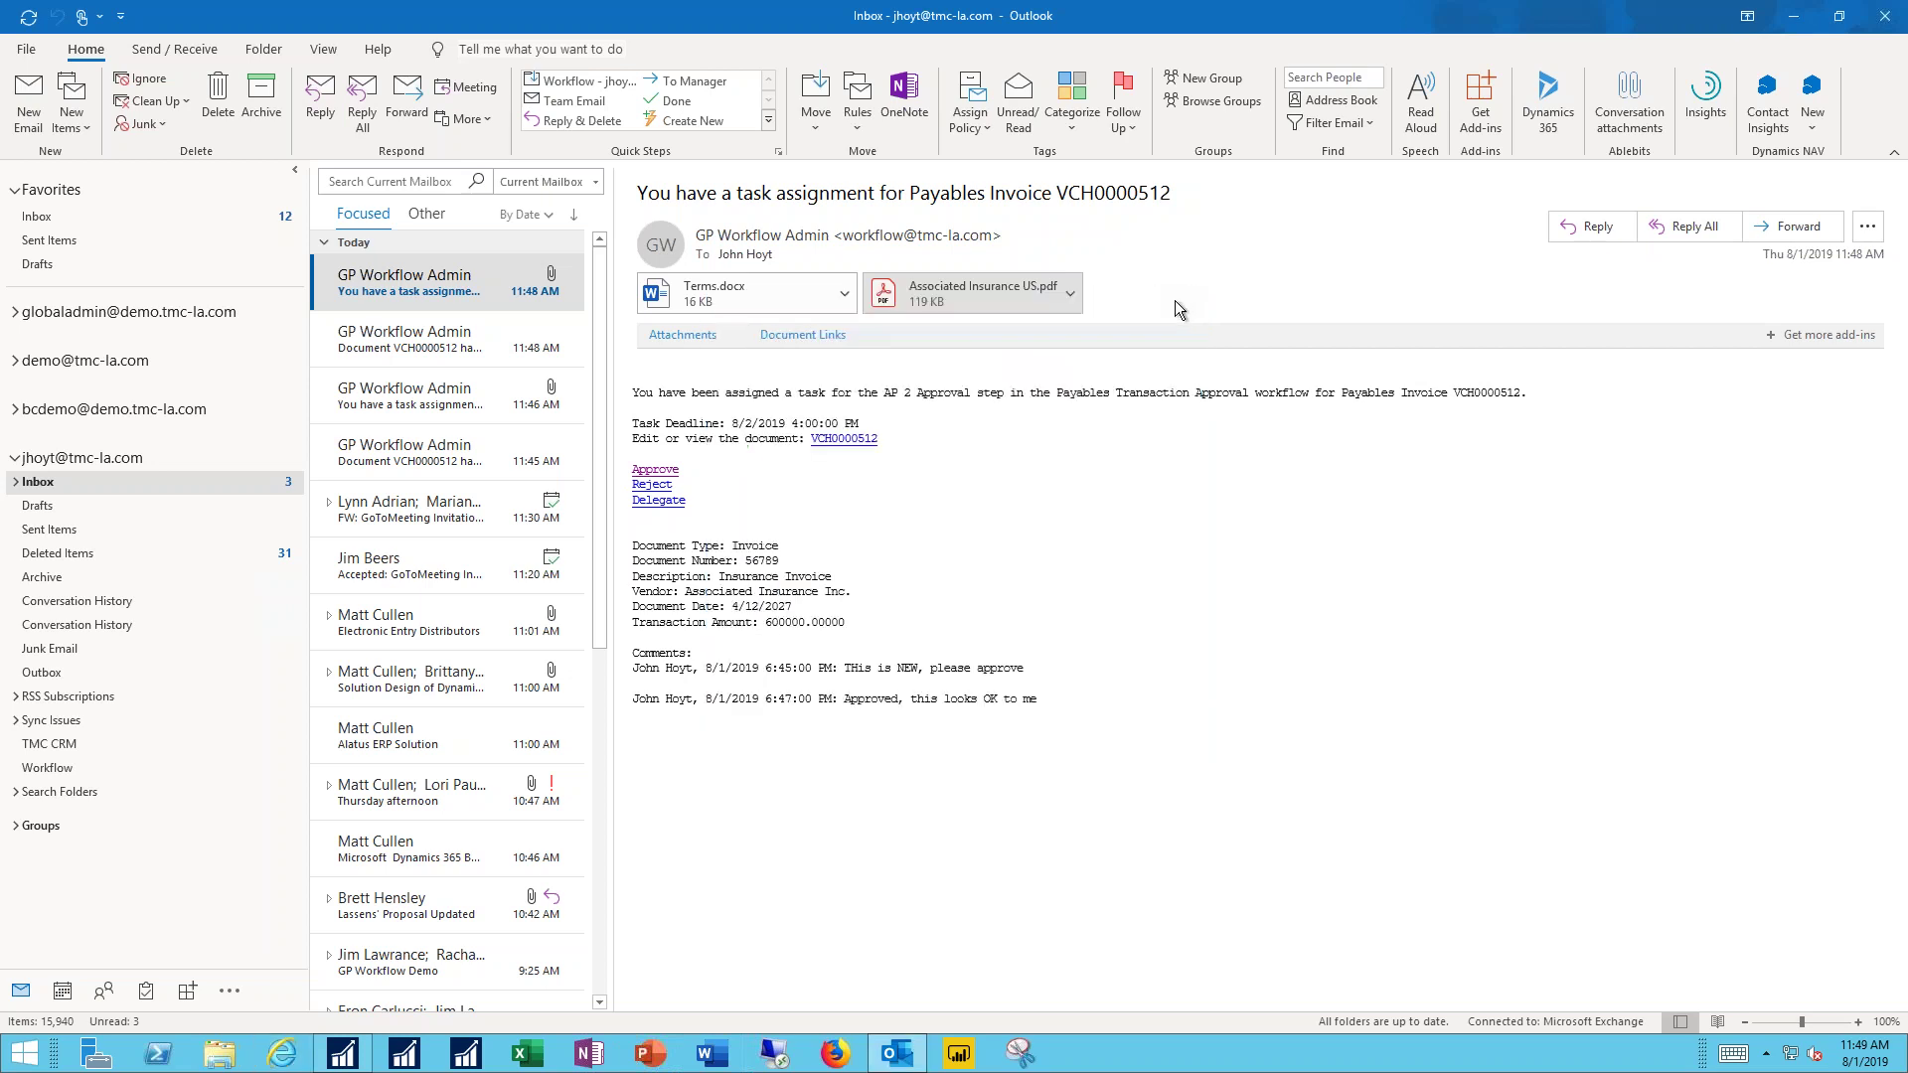
Step: Open voucher VCH0000512 in Payables Transaction Entry, sorted by voucher number, and review its workflow history
left_click(342, 1056)
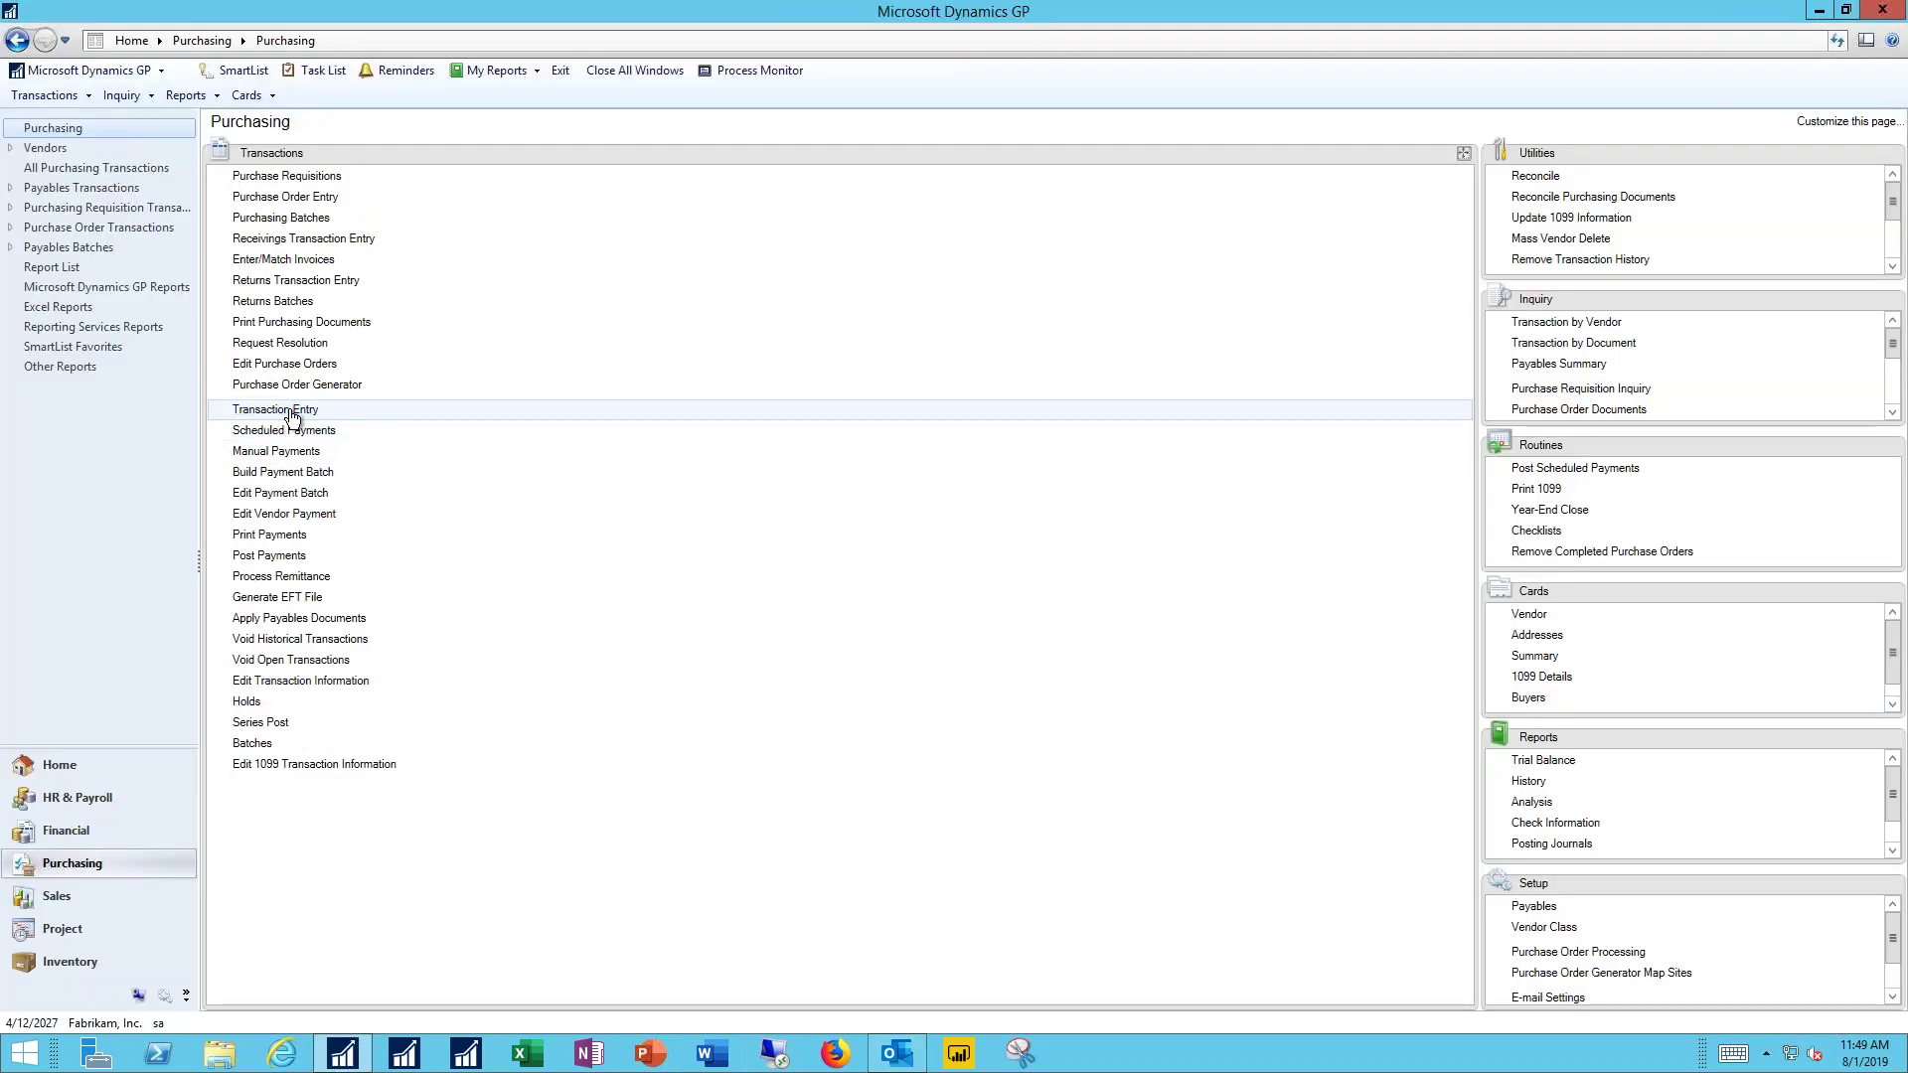
left_click(293, 412)
left_click(327, 665)
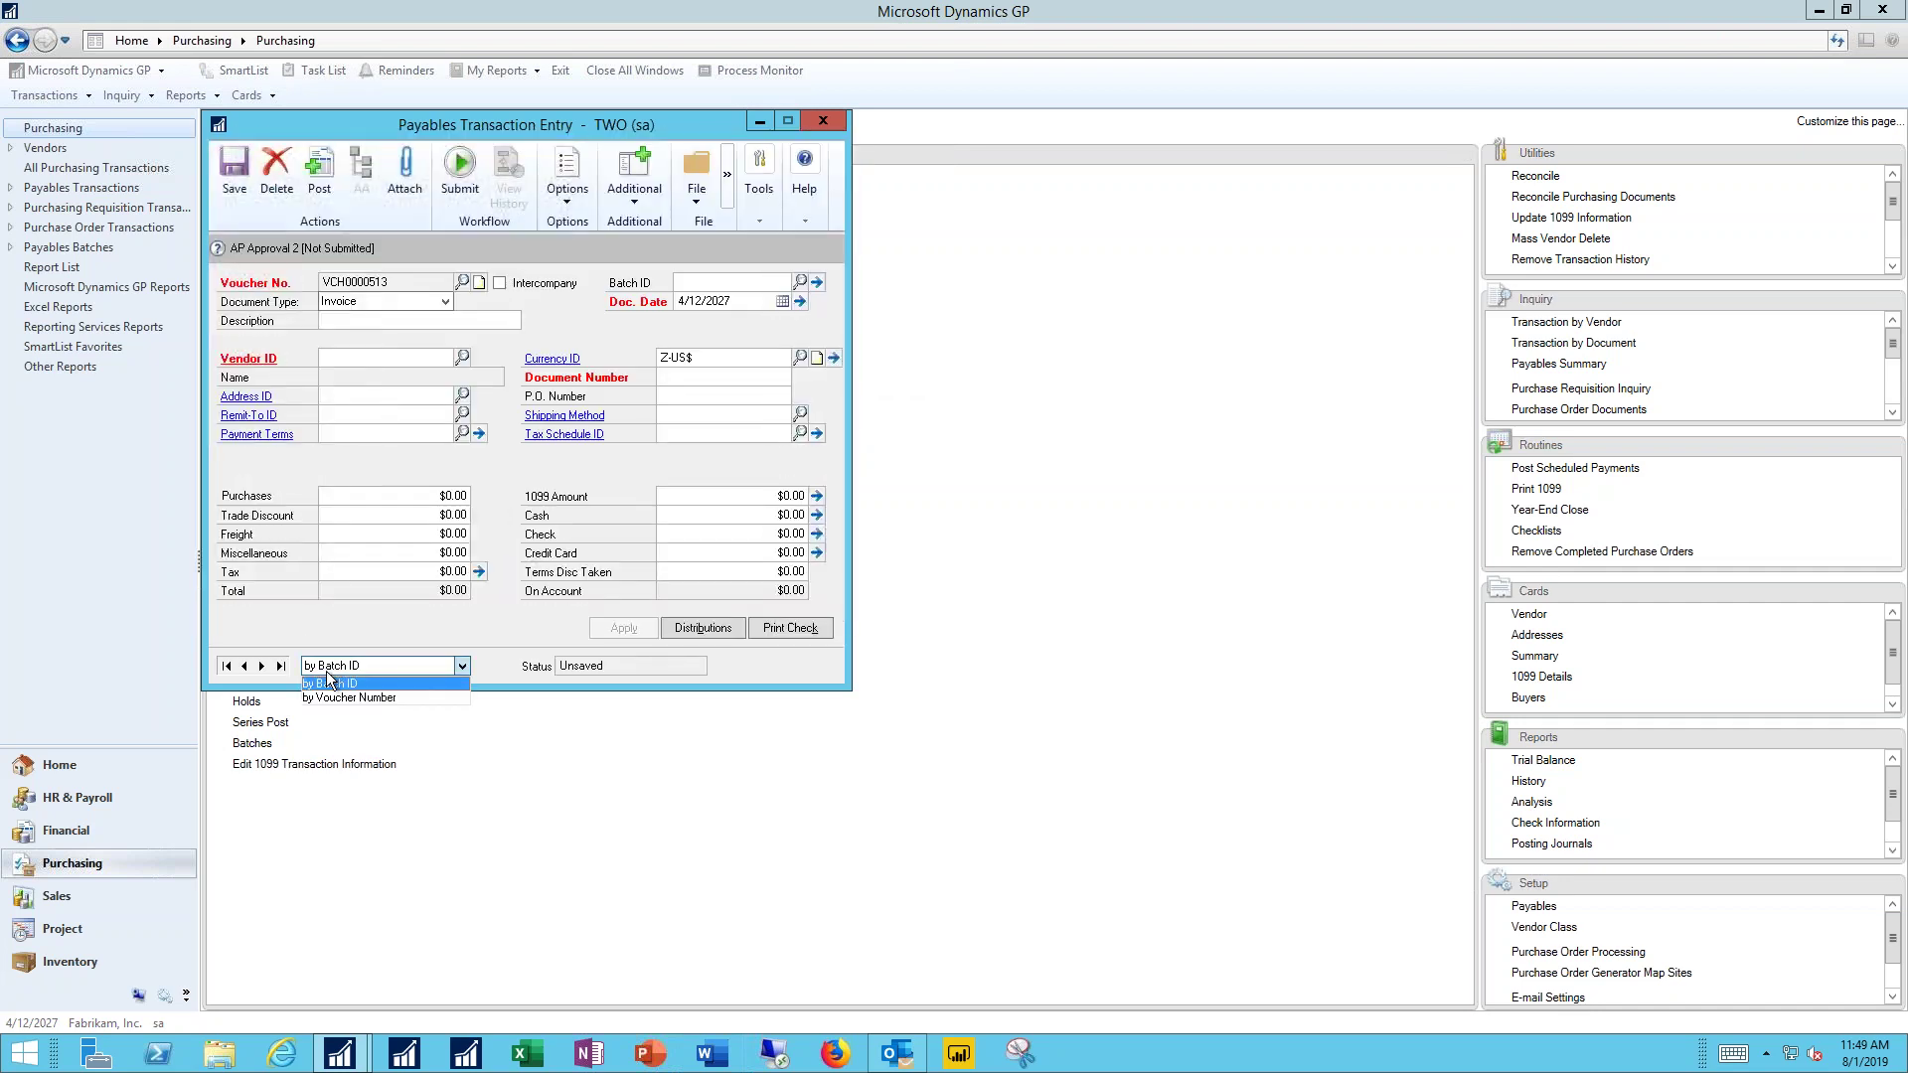
left_click(351, 698)
left_click(279, 666)
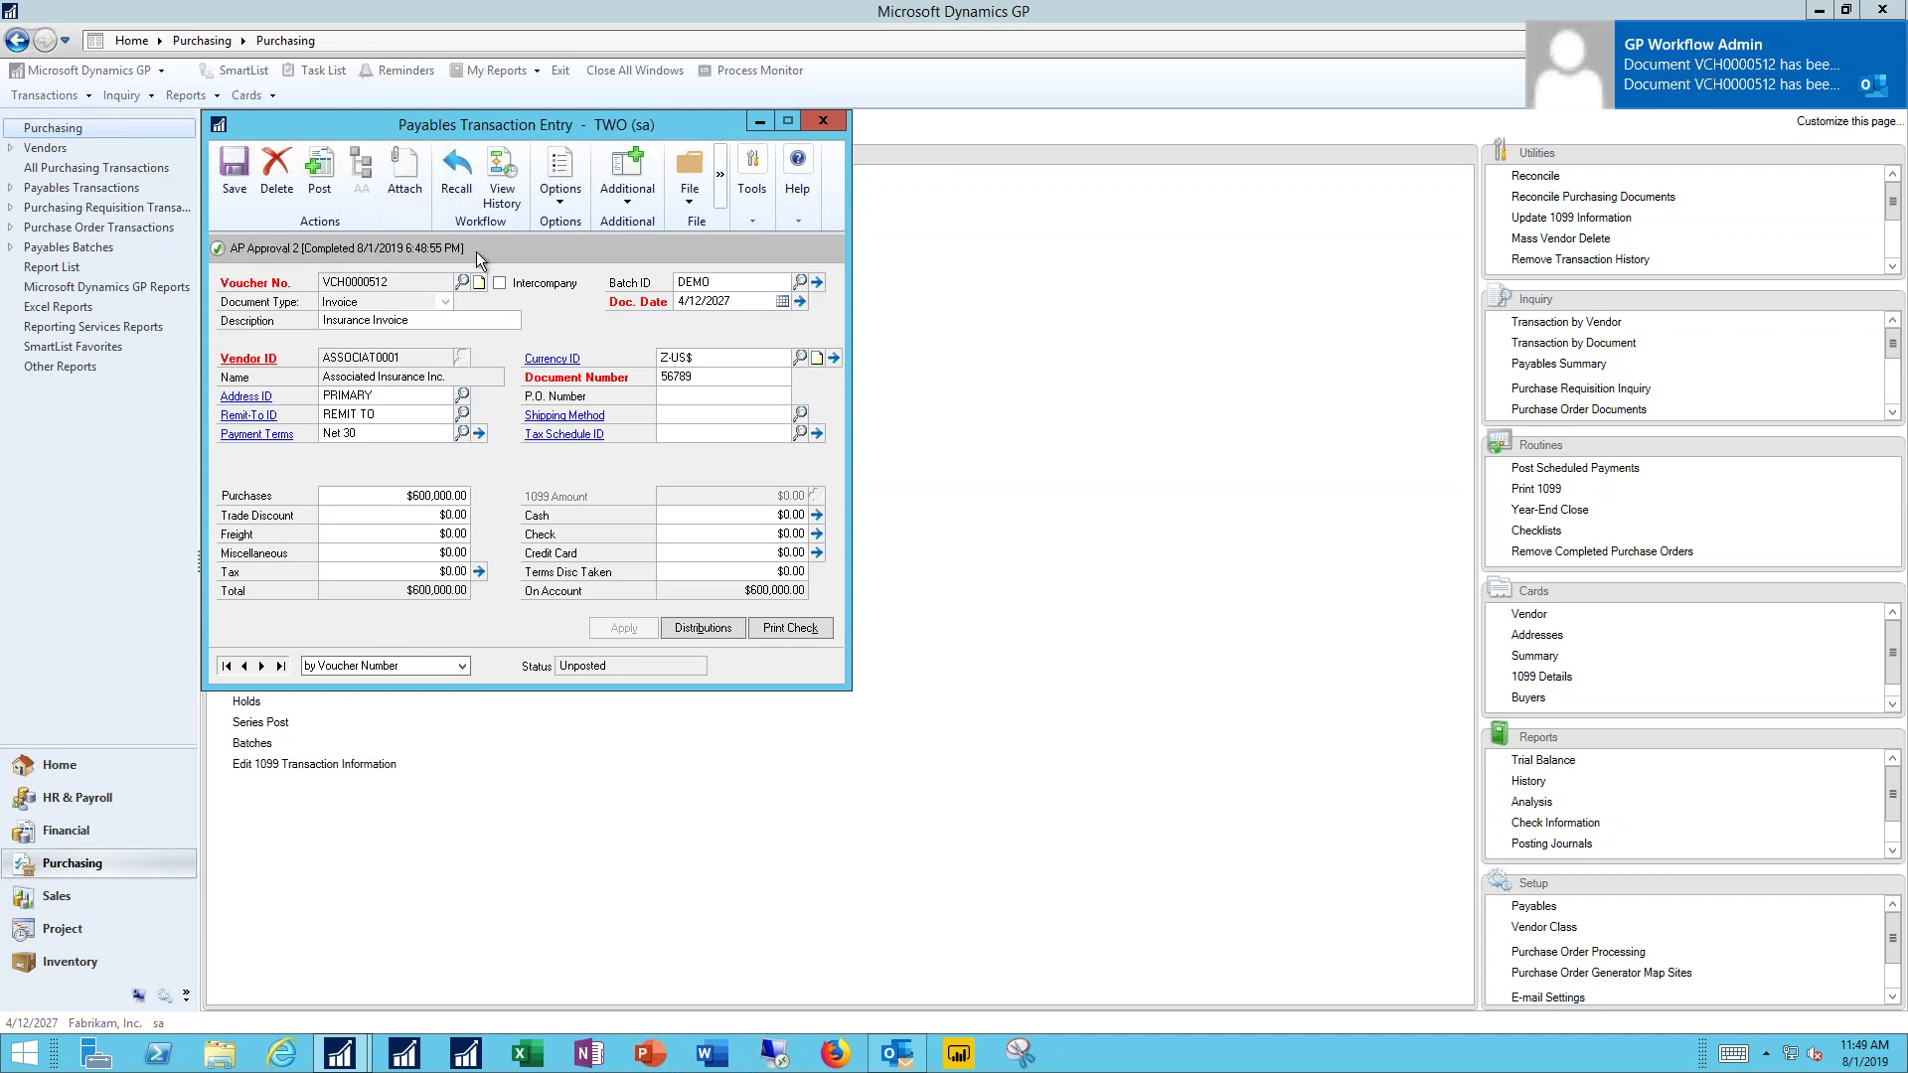
left_click(501, 178)
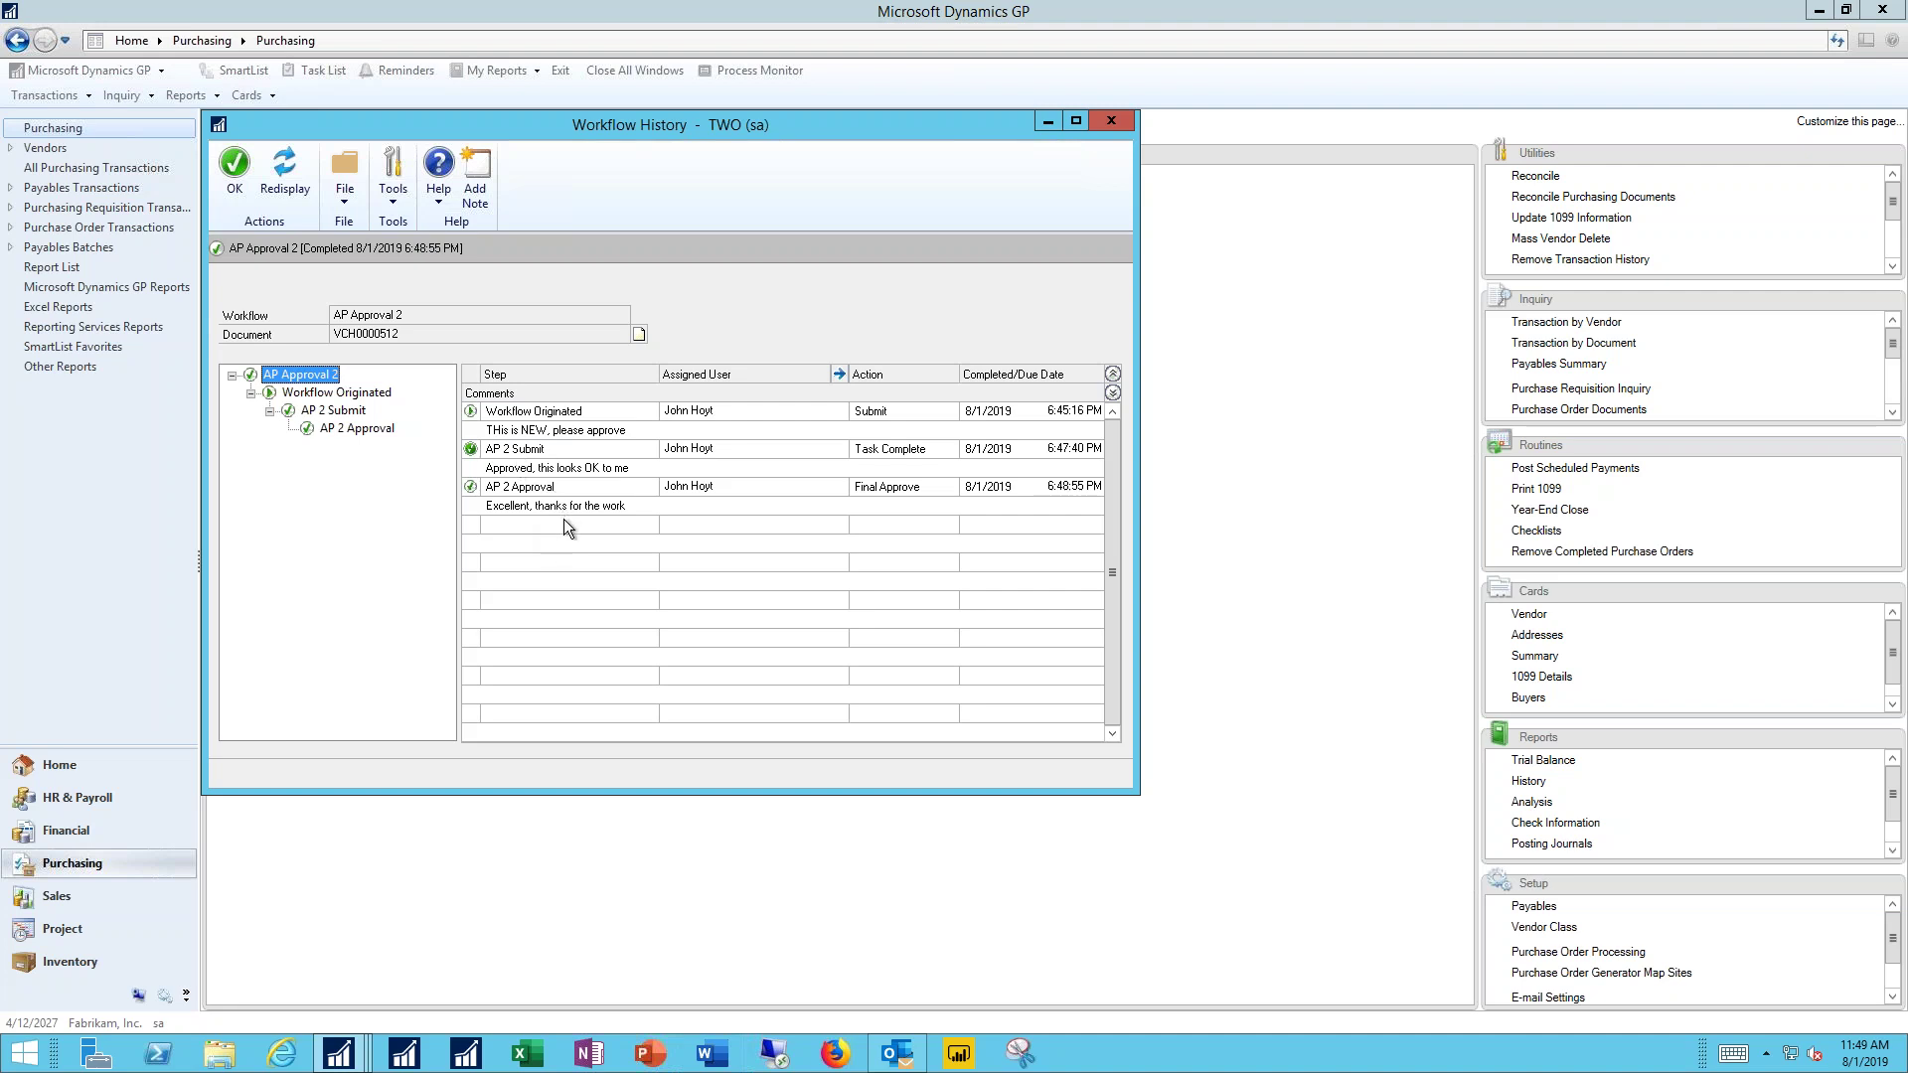
left_click(234, 172)
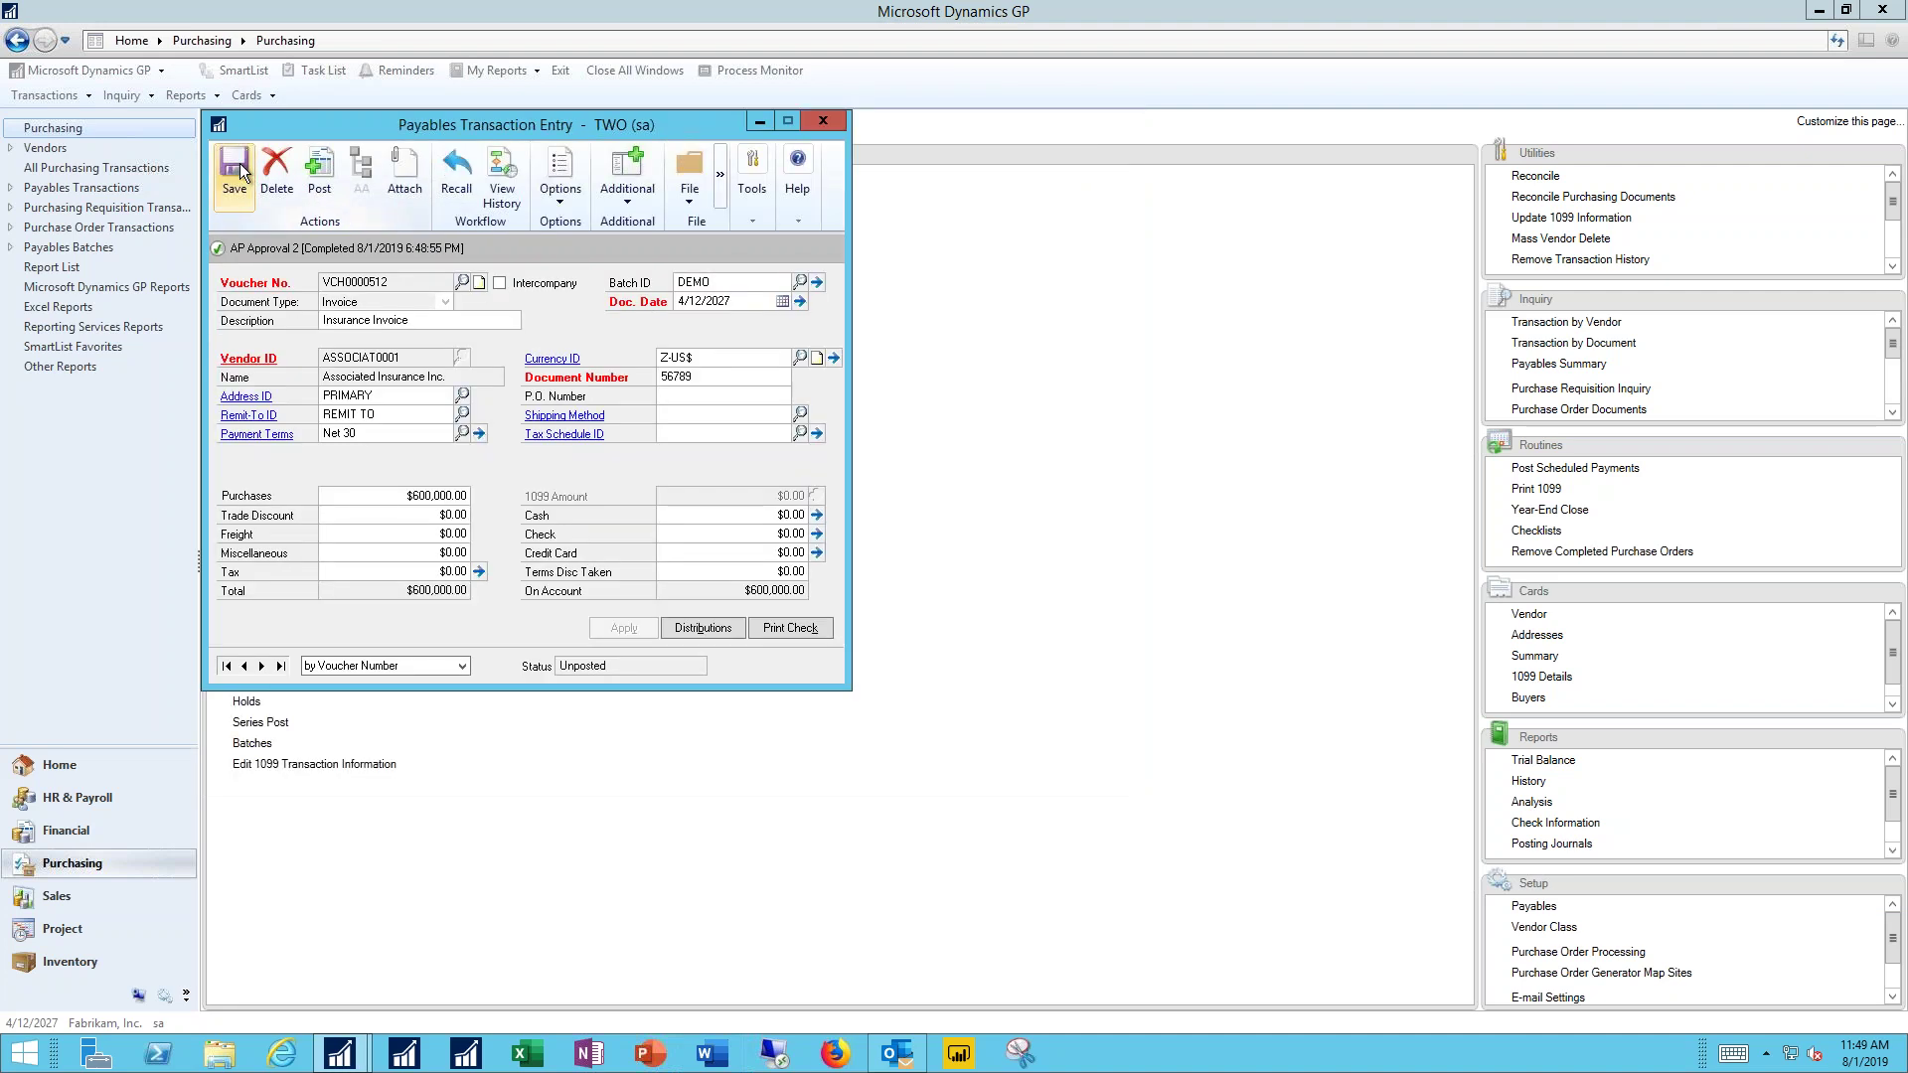